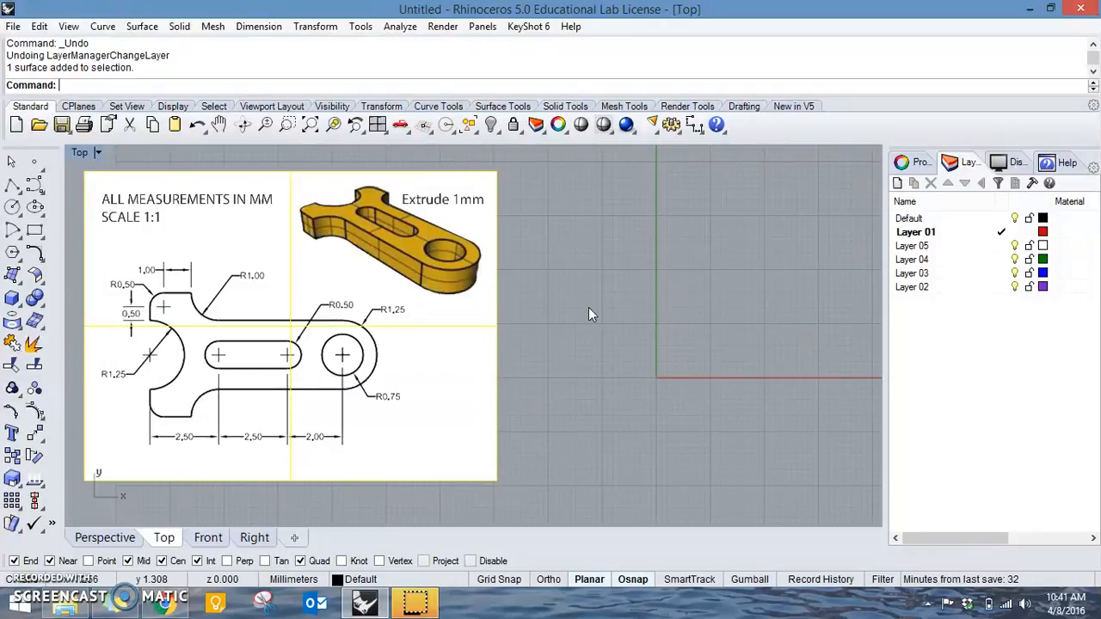
{"action": "left_click", "coordinate": [22, 287]}
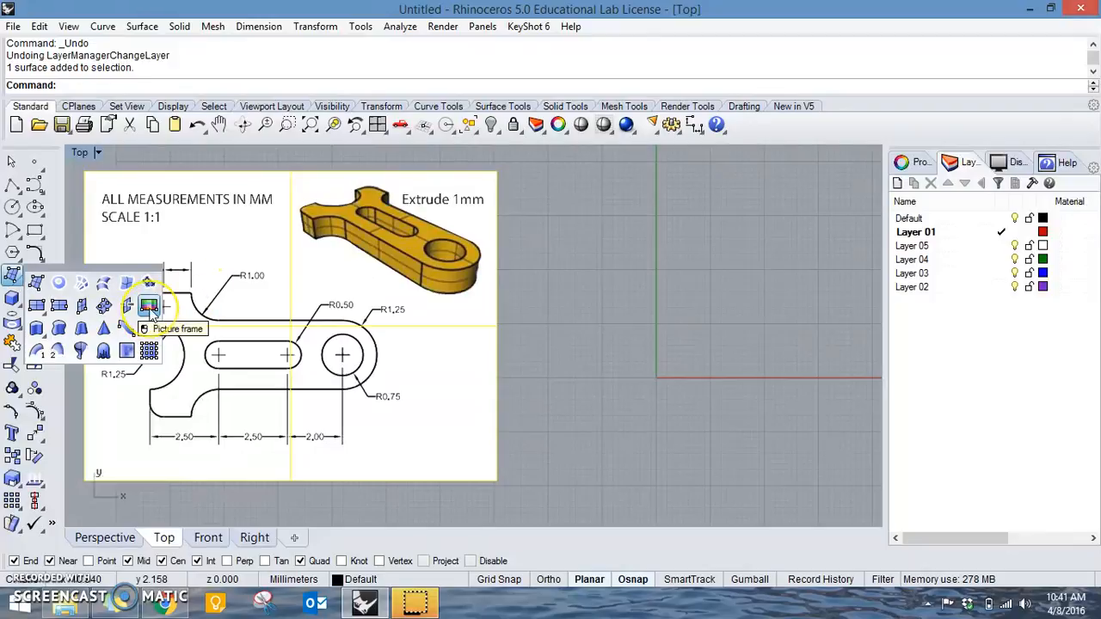
{"action": "left_click", "coordinate": [709, 393]}
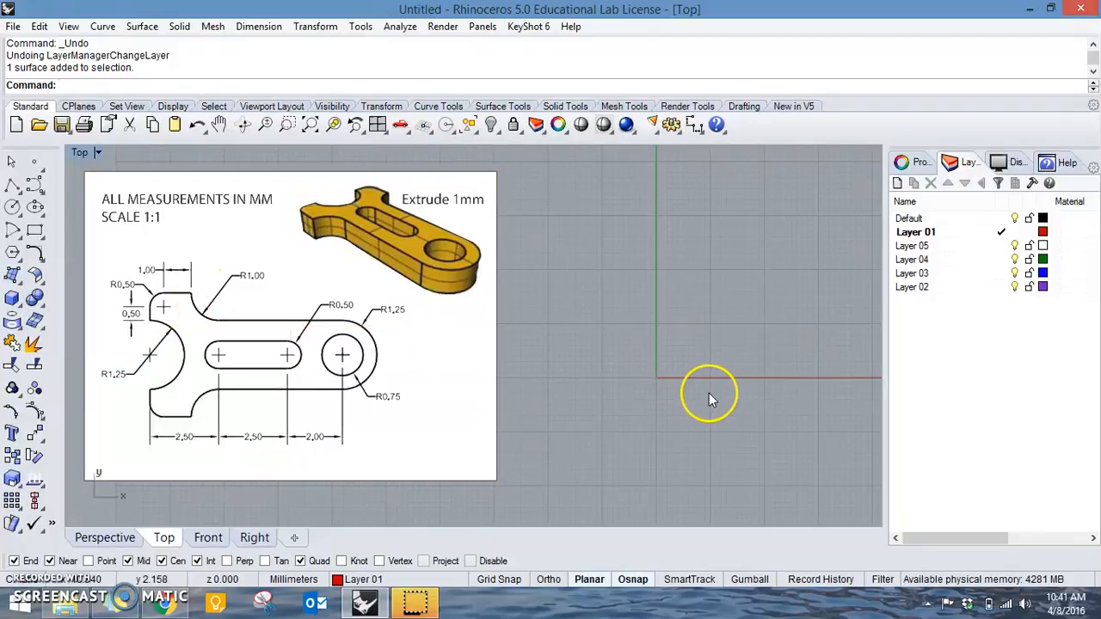
{"action": "scroll", "coordinate": [658, 301], "scroll_direction": "down", "scroll_amount": 2}
{"action": "right_click_drag", "start_coordinate": [658, 301], "coordinate": [605, 313]}
{"action": "right_click_drag", "start_coordinate": [423, 339], "coordinate": [514, 337]}
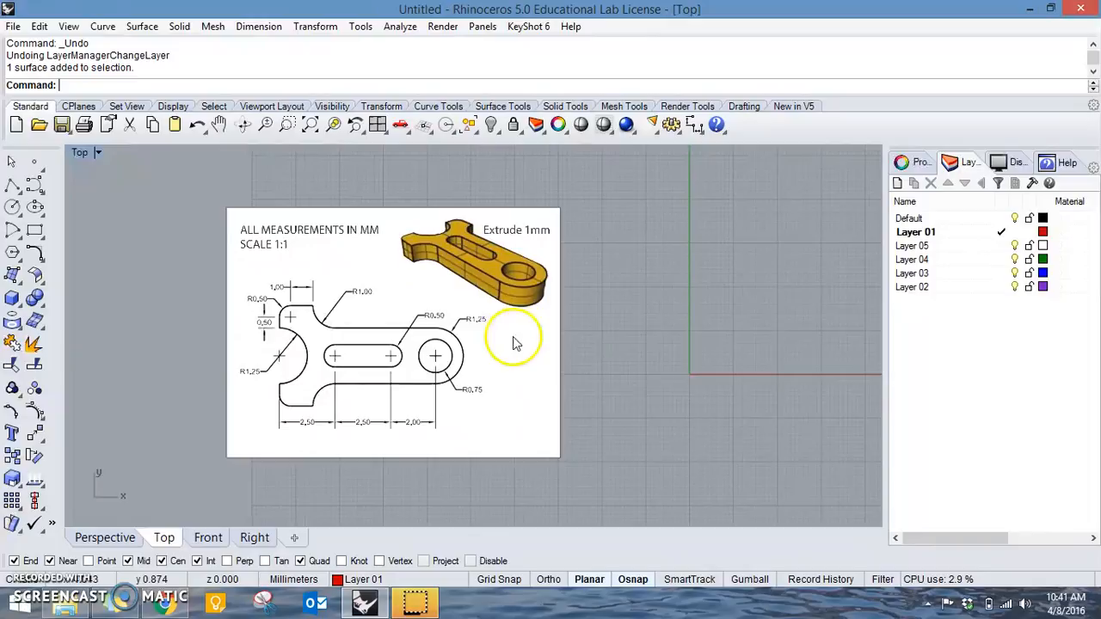
{"action": "scroll", "coordinate": [497, 308], "scroll_direction": "up", "scroll_amount": 1}
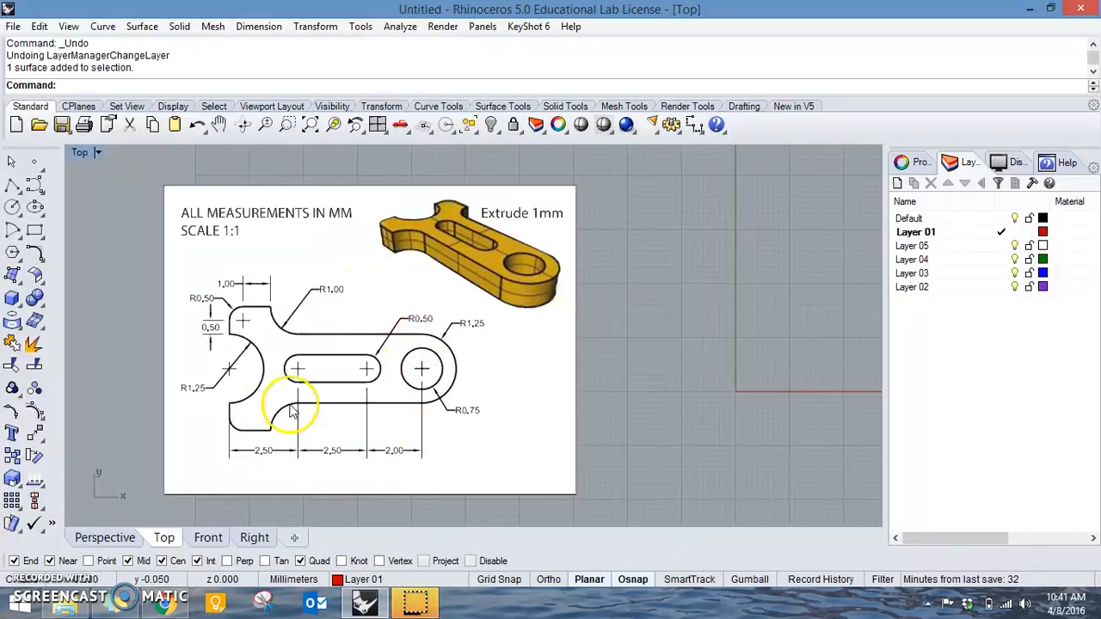
{"action": "right_click_drag", "start_coordinate": [693, 304], "coordinate": [591, 320]}
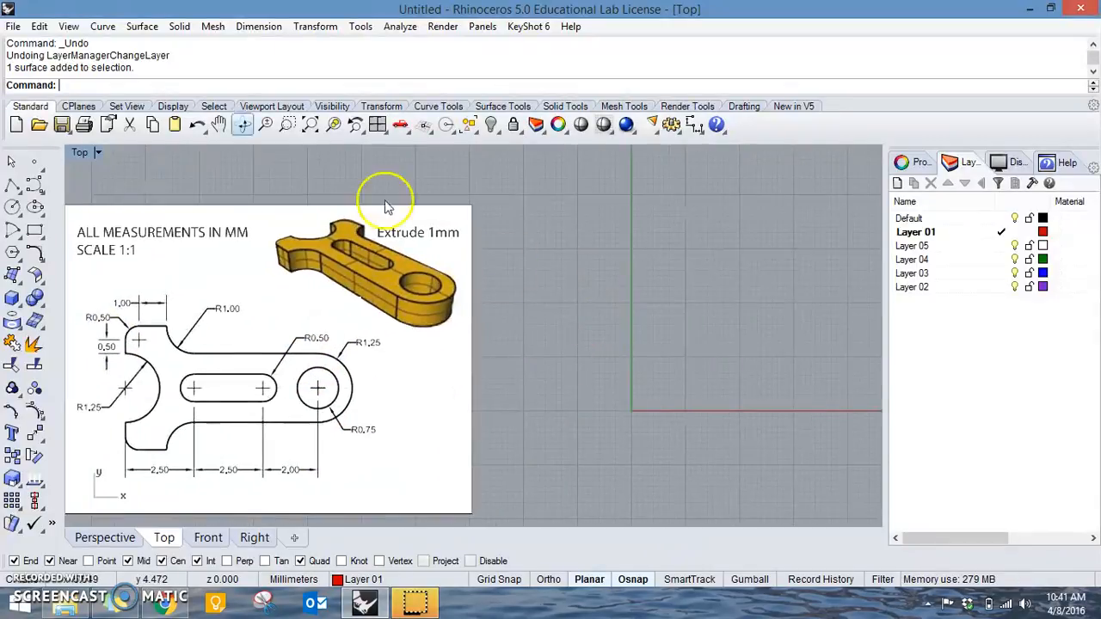
Review the document's grid settings, including line count, line spacing and snap spacing.
{"action": "left_click", "coordinate": [13, 26]}
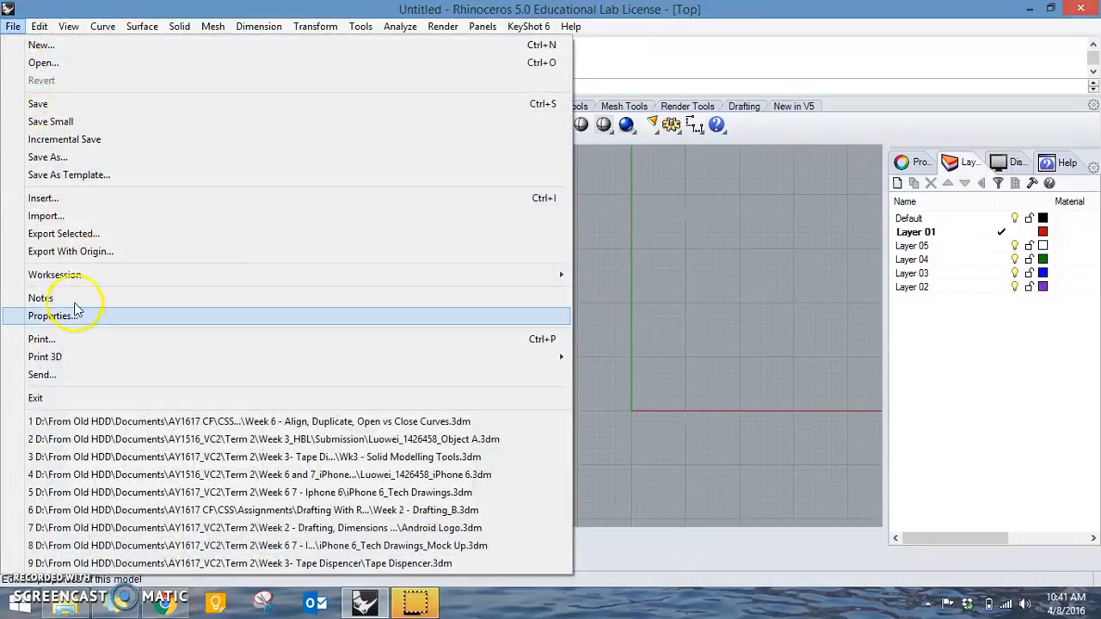
{"action": "left_click", "coordinate": [75, 316]}
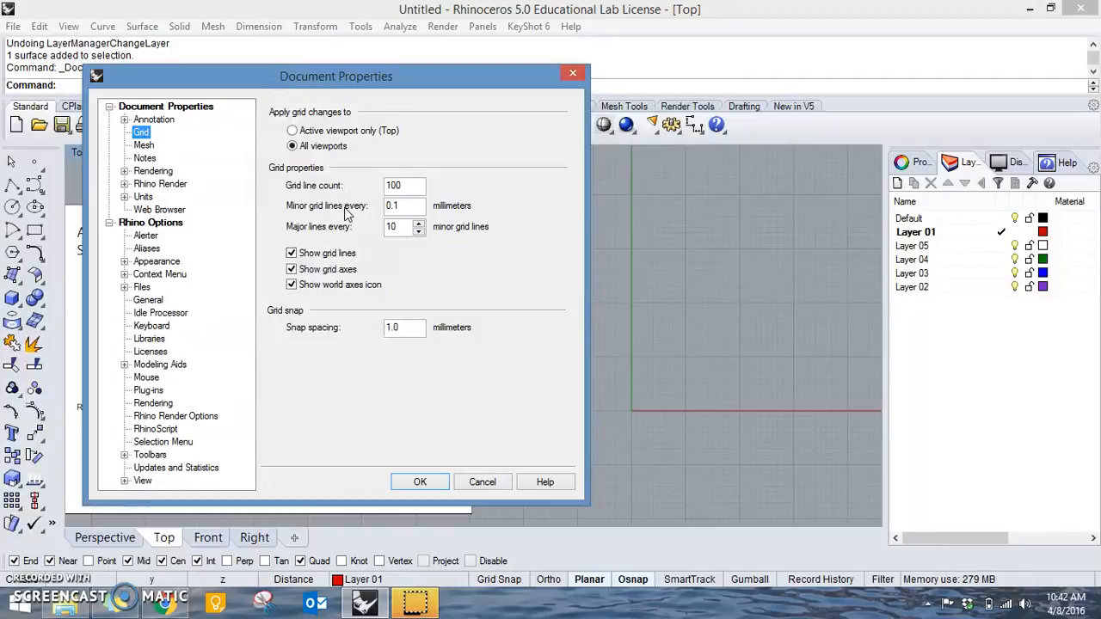
{"action": "left_click", "coordinate": [420, 483]}
Shift the reference picture slightly and delete the unused layers Layer 02 through Layer 05.
{"action": "left_click_drag", "start_coordinate": [368, 423], "coordinate": [393, 407]}
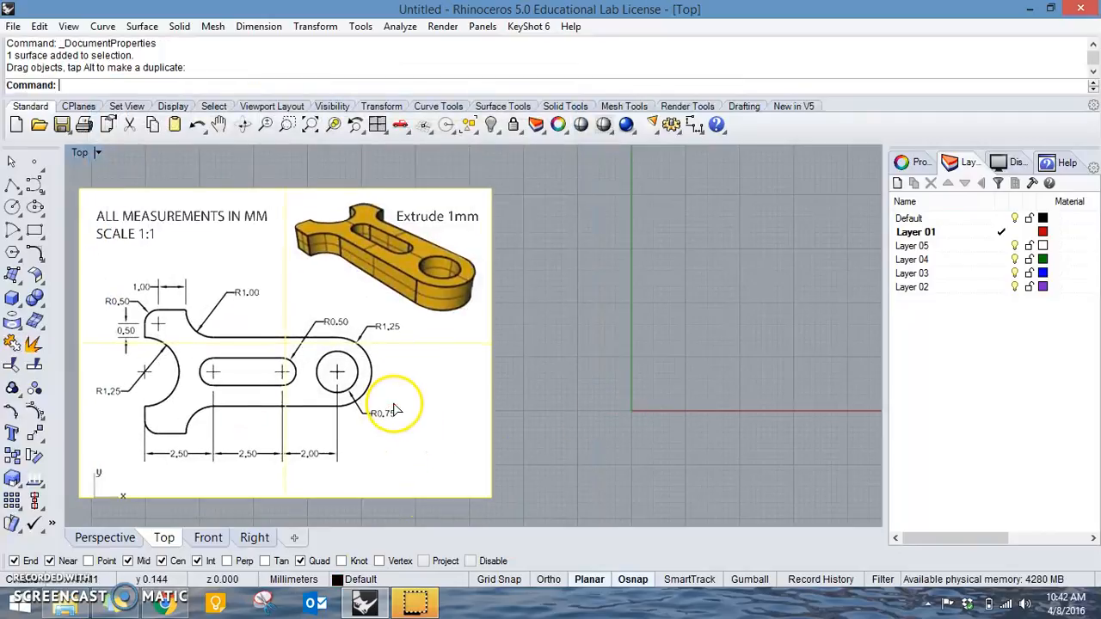
{"action": "right_click_drag", "start_coordinate": [651, 459], "coordinate": [601, 402]}
{"action": "left_click", "coordinate": [955, 246]}
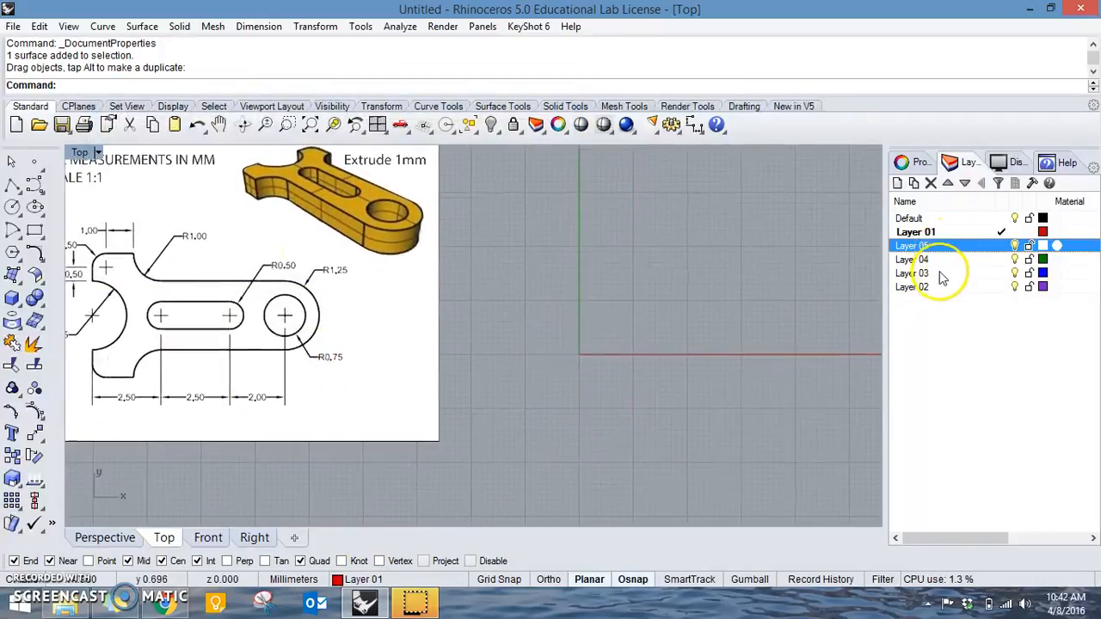
{"action": "left_click", "coordinate": [939, 286], "text": "shift"}
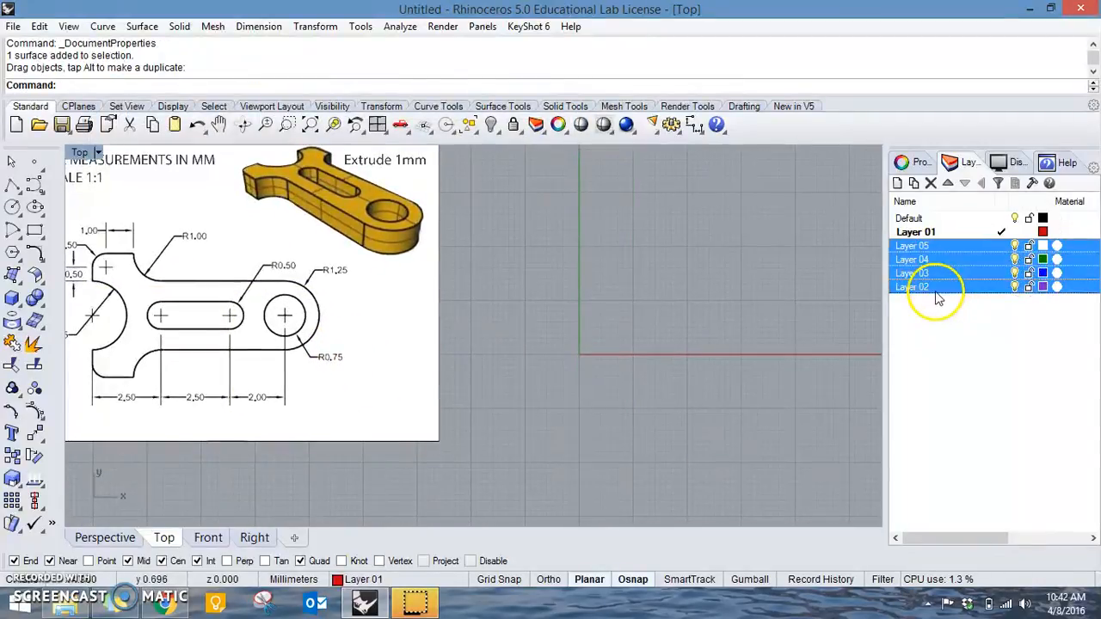
{"action": "left_click", "coordinate": [933, 186]}
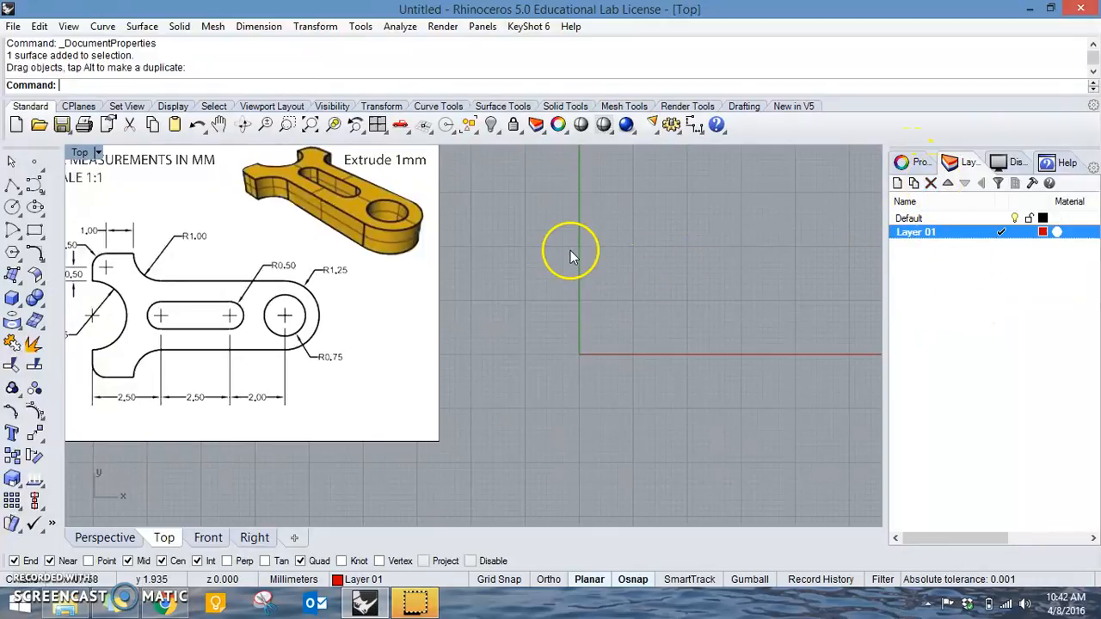
Assign the reference picture to Layer 01.
{"action": "scroll", "coordinate": [662, 296], "scroll_direction": "down", "scroll_amount": 3}
{"action": "left_click", "coordinate": [457, 285]}
{"action": "right_click", "coordinate": [960, 243]}
{"action": "left_click", "coordinate": [995, 517]}
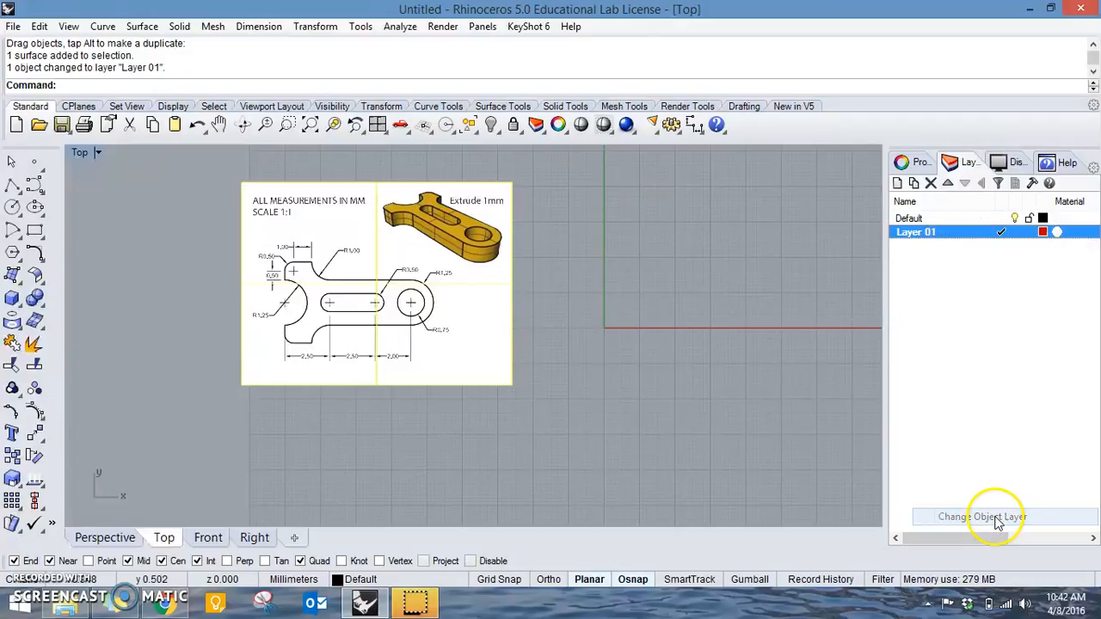
Rename Layer 01 as "Image Ref" and deselect the reference picture.
{"action": "left_click", "coordinate": [967, 304]}
{"action": "left_click", "coordinate": [931, 237]}
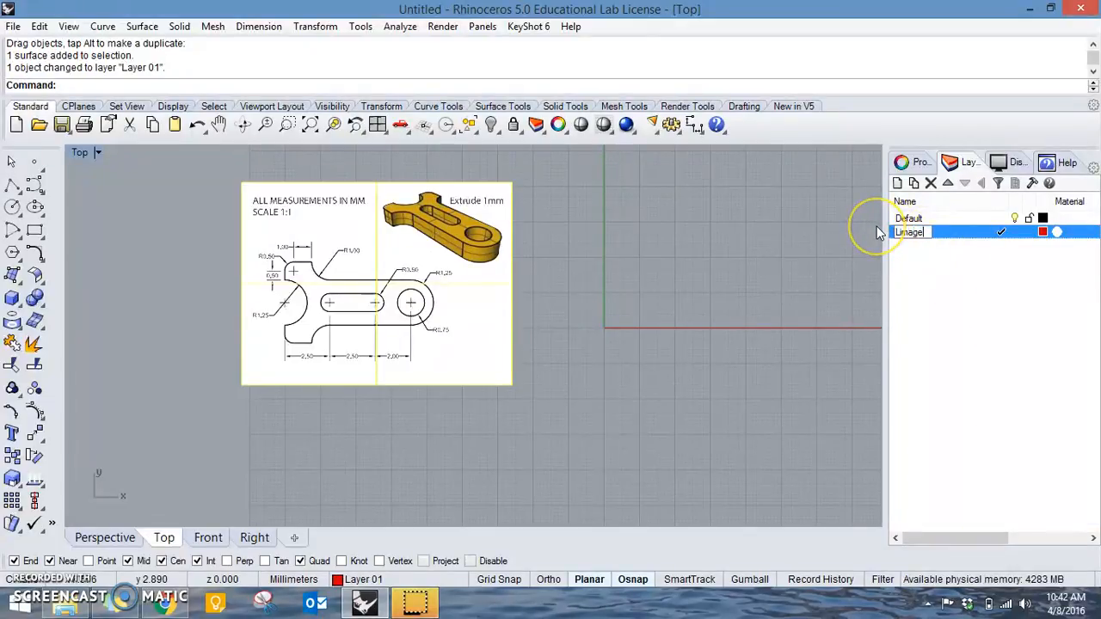
{"action": "type", "text": "Image Ref"}
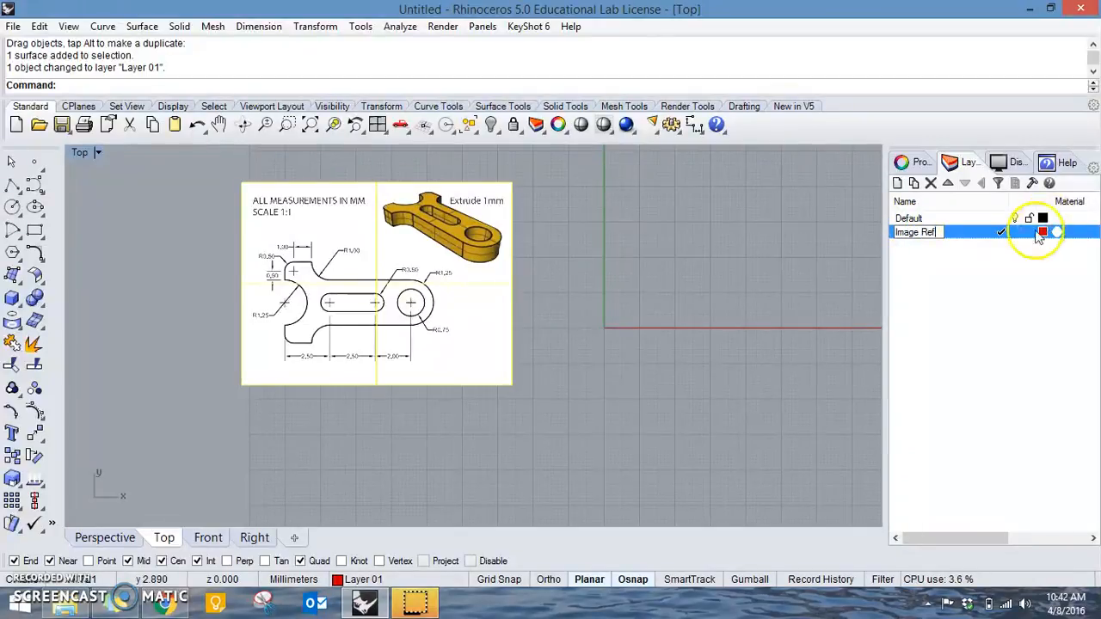
{"action": "left_click", "coordinate": [970, 242]}
{"action": "left_click", "coordinate": [969, 245]}
{"action": "left_click", "coordinate": [540, 279]}
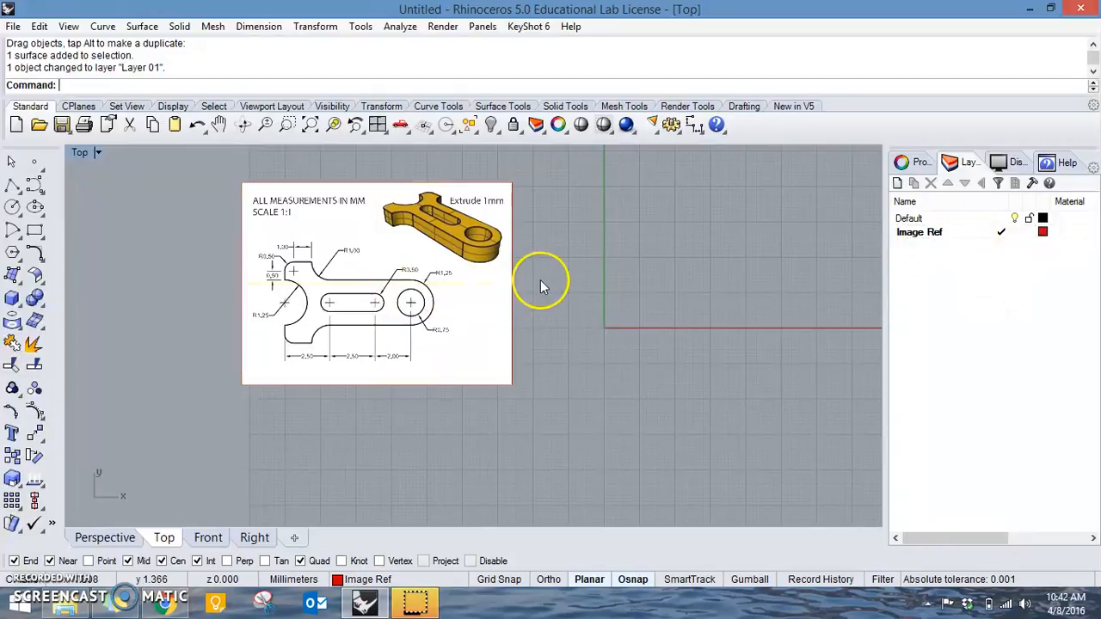
Make the Default layer current and rename it "Linework".
{"action": "double_click", "coordinate": [909, 218]}
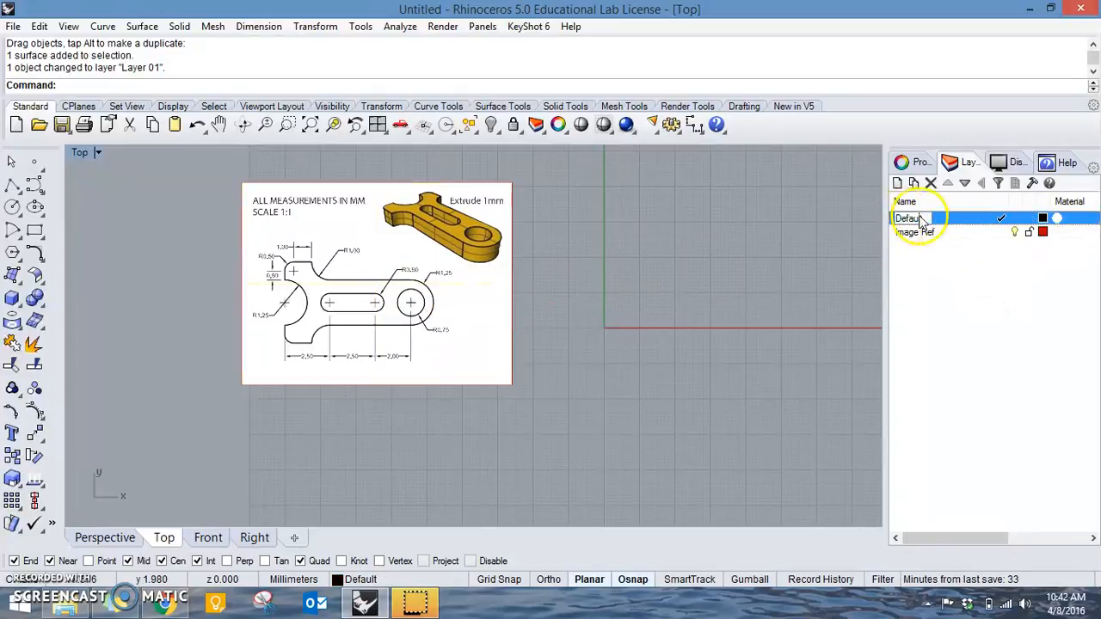
{"action": "type", "text": "Linework"}
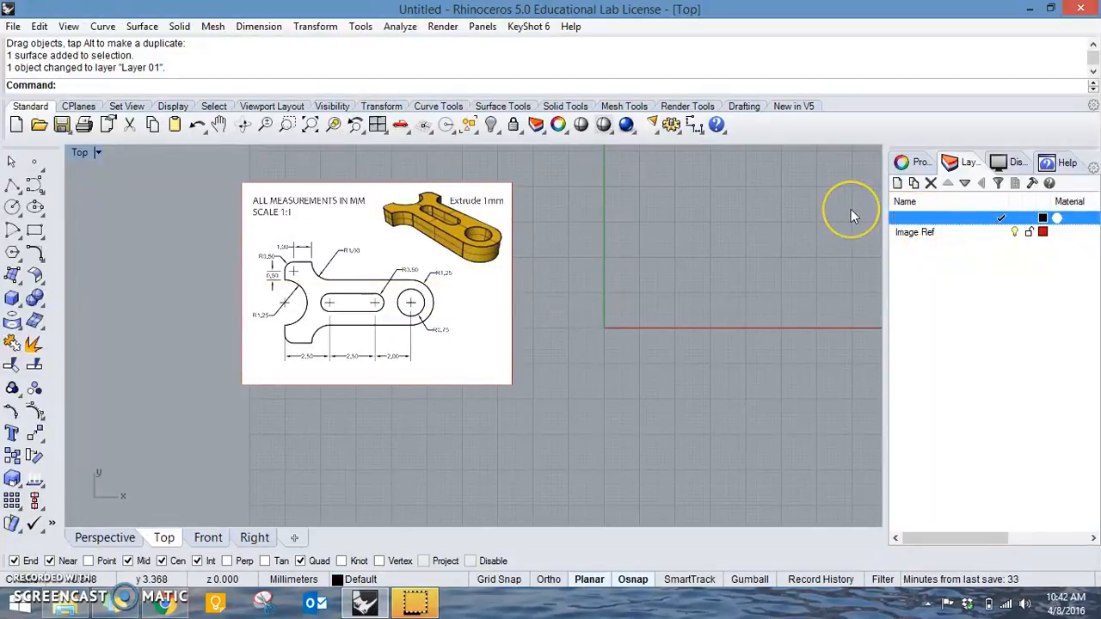
{"action": "key", "text": "Return"}
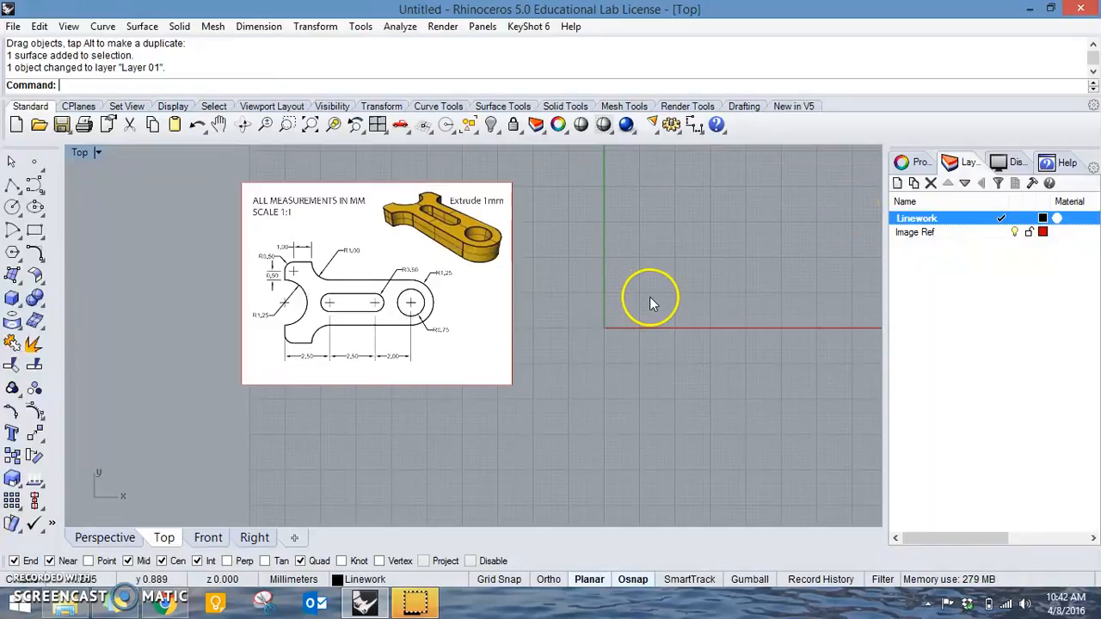
Move the reference picture farther left of the origin to leave drawing space beside it.
{"action": "right_click_drag", "start_coordinate": [593, 324], "coordinate": [570, 325]}
{"action": "scroll", "coordinate": [576, 309], "scroll_direction": "up", "scroll_amount": 4}
{"action": "left_click_drag", "start_coordinate": [430, 343], "coordinate": [364, 327]}
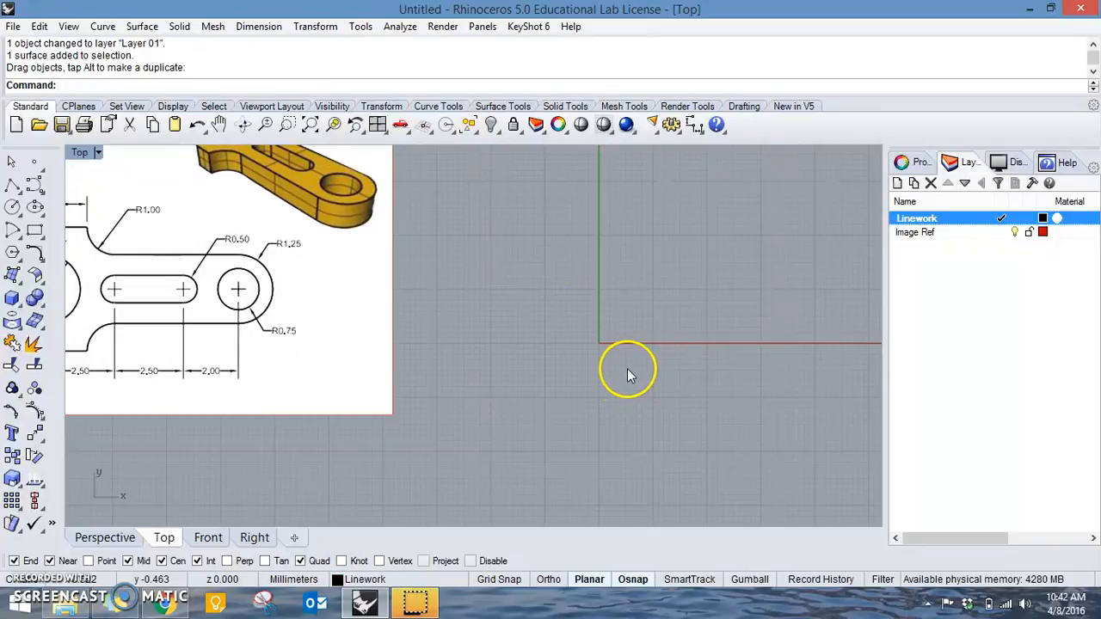
{"action": "right_click_drag", "start_coordinate": [450, 365], "coordinate": [535, 378]}
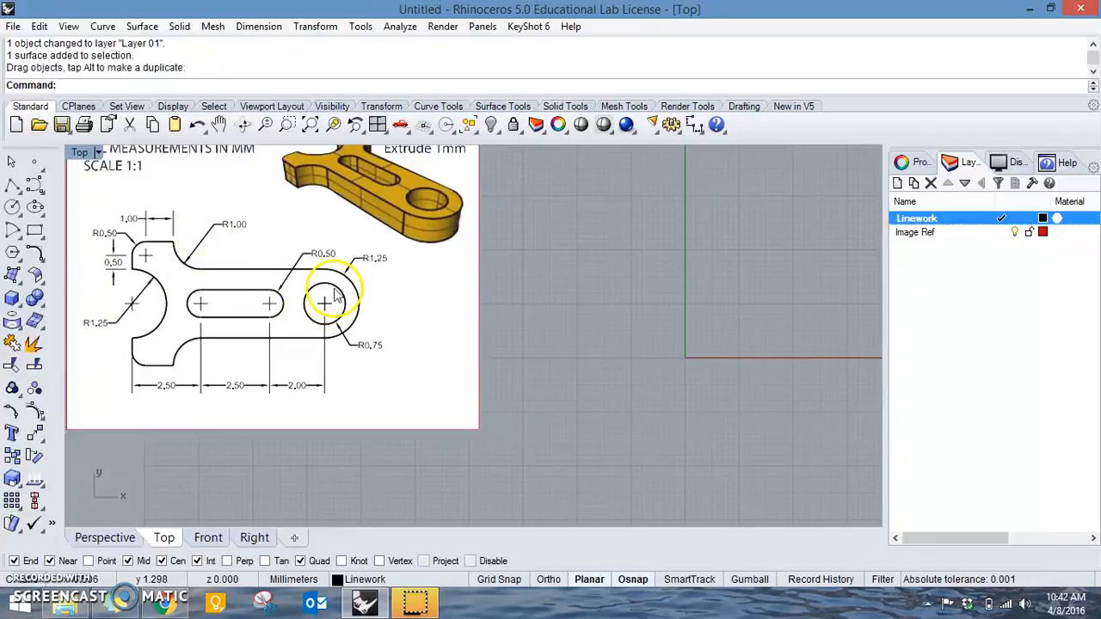
Draw a circle of radius 0.75 mm centred on the origin for the round hole.
{"action": "left_click", "coordinate": [35, 208]}
{"action": "left_click", "coordinate": [12, 208]}
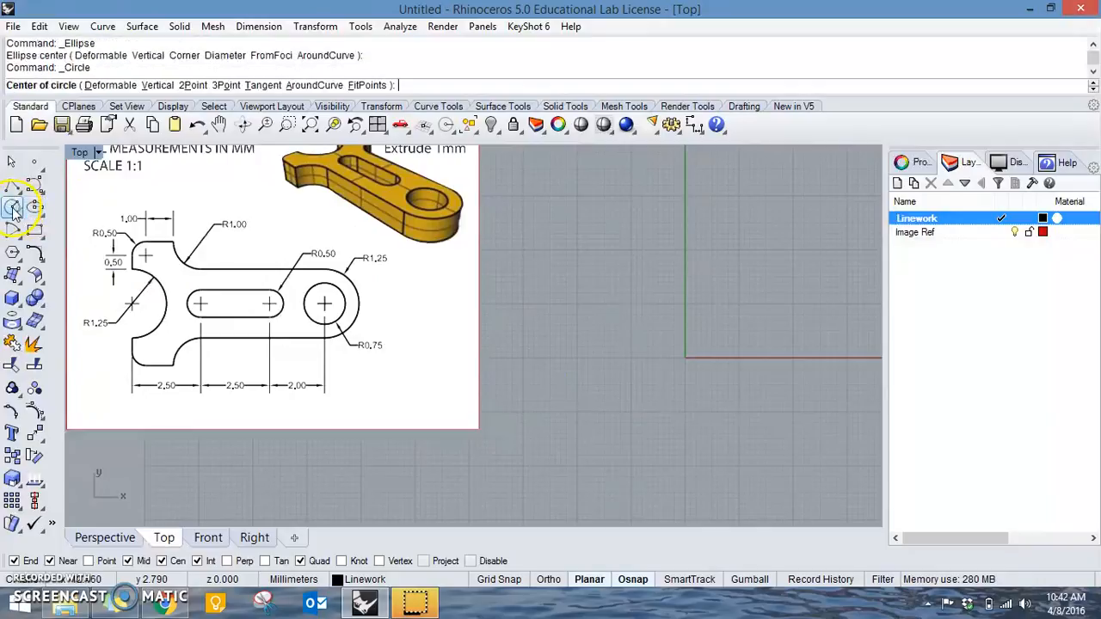
{"action": "scroll", "coordinate": [687, 359], "scroll_direction": "up", "scroll_amount": 3}
{"action": "left_click", "coordinate": [685, 353]}
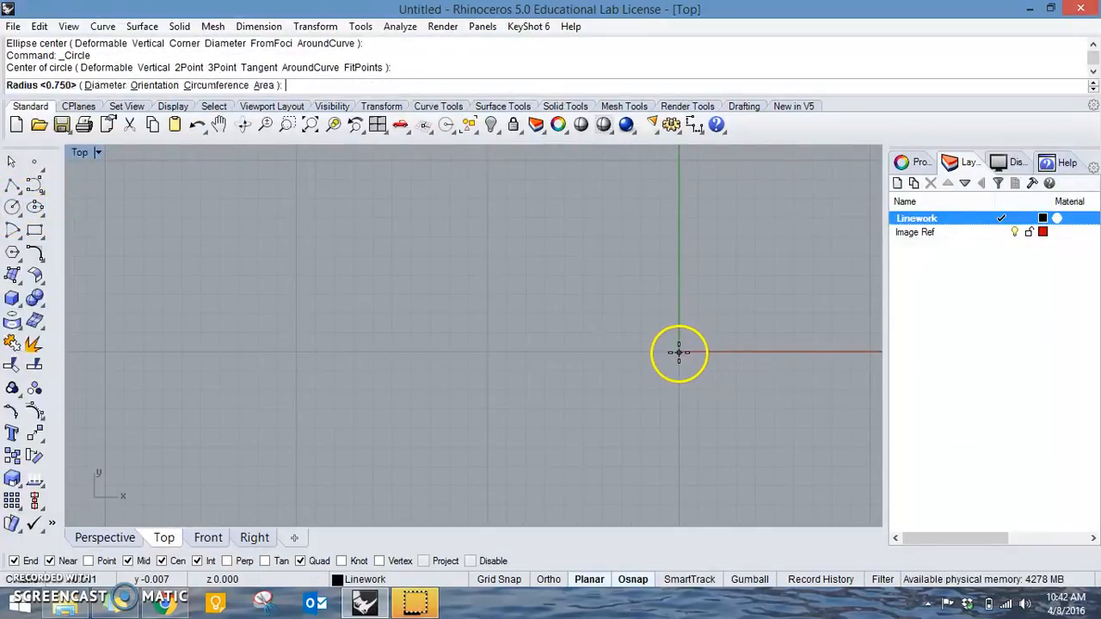
{"action": "scroll", "coordinate": [697, 355], "scroll_direction": "down", "scroll_amount": 5}
{"action": "scroll", "coordinate": [695, 374], "scroll_direction": "up", "scroll_amount": 5}
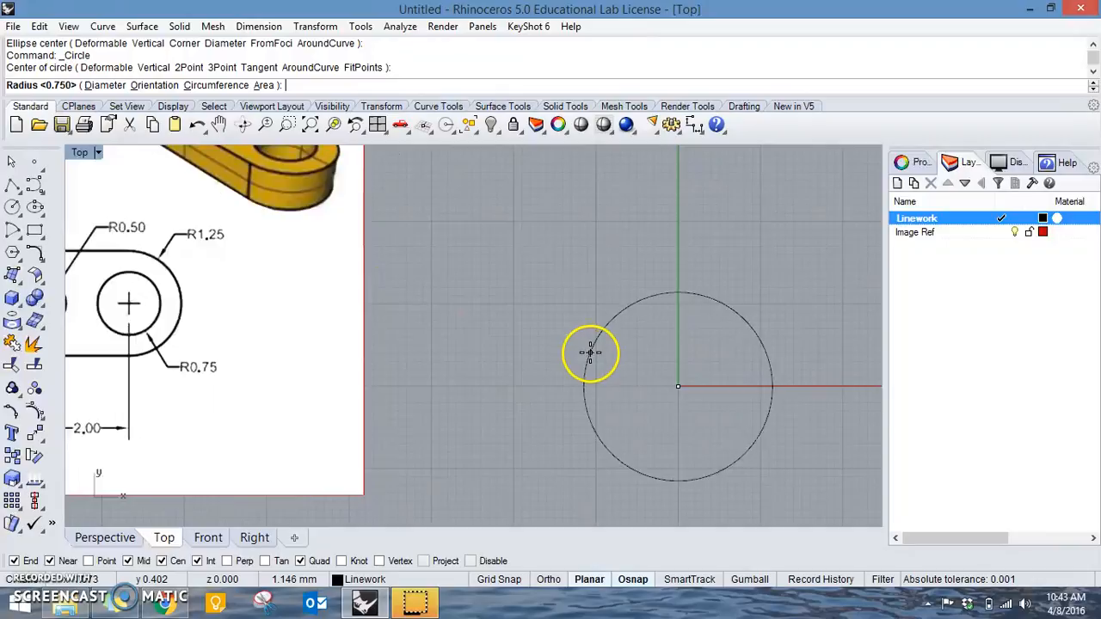
{"action": "scroll", "coordinate": [590, 353], "scroll_direction": "down", "scroll_amount": 2}
{"action": "right_click_drag", "start_coordinate": [590, 353], "coordinate": [593, 341]}
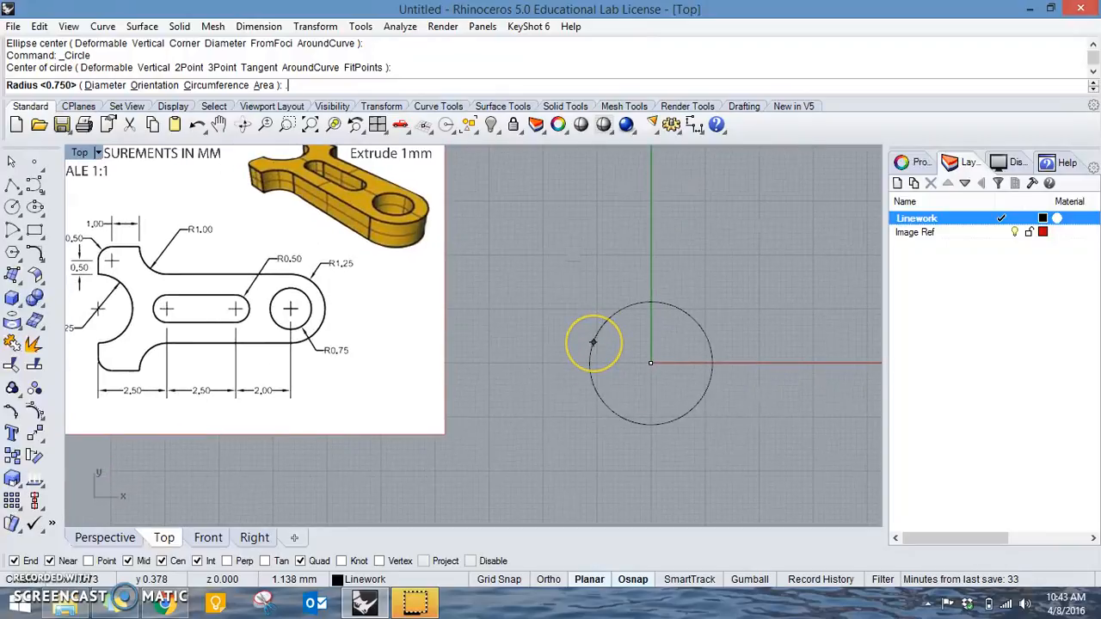
{"action": "key", "text": "Return"}
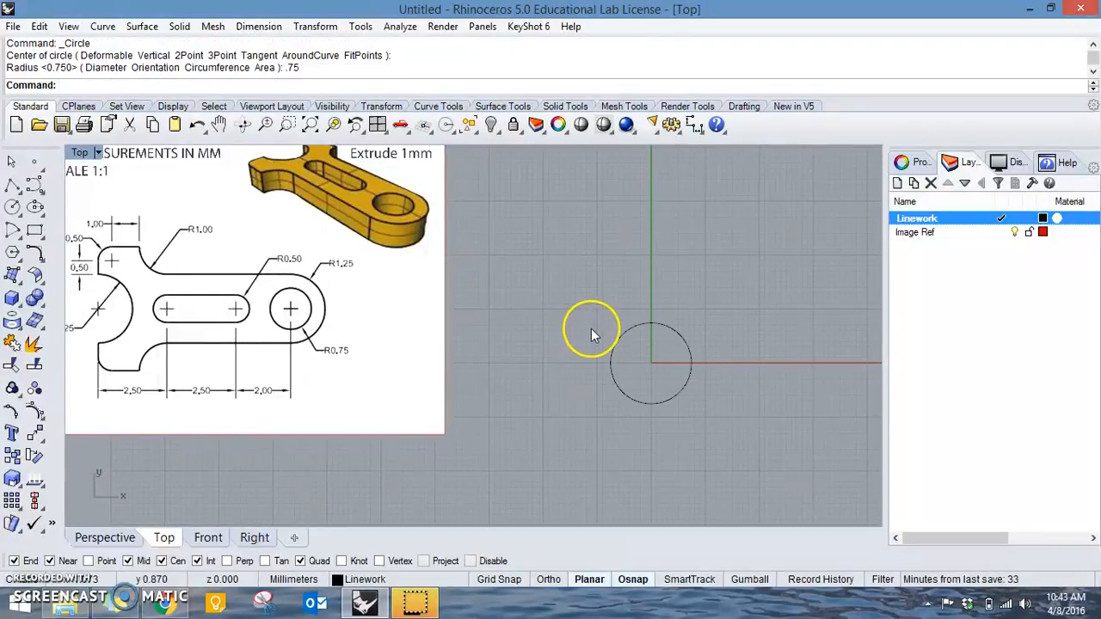
Draw a second circle of radius 0.5 mm concentric with the one at the origin.
{"action": "scroll", "coordinate": [559, 344], "scroll_direction": "up", "scroll_amount": 1}
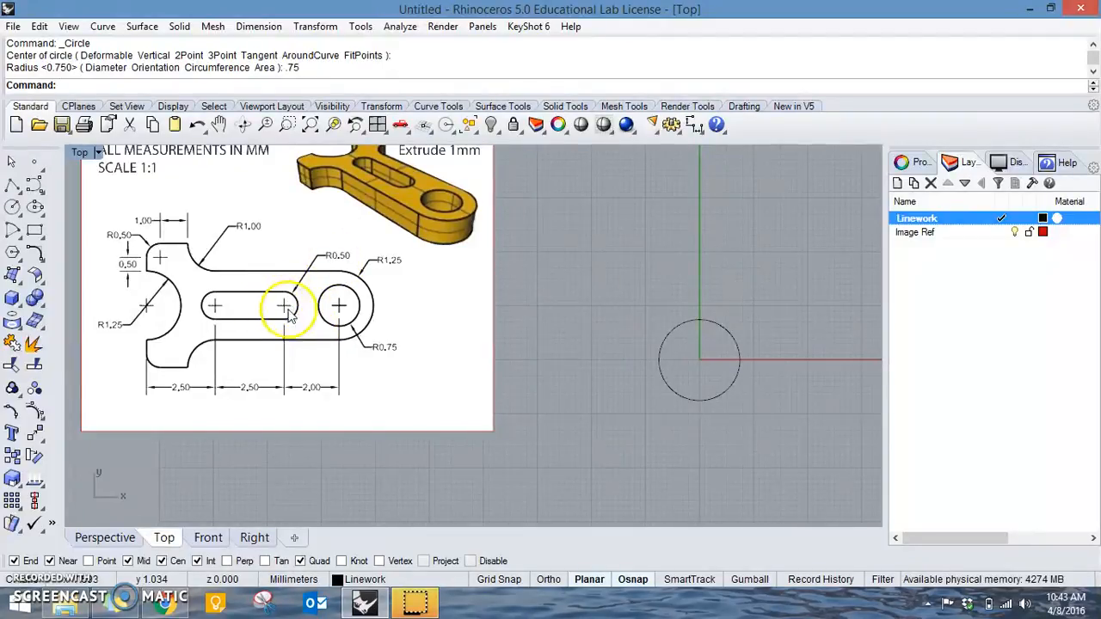
{"action": "key", "text": "Return"}
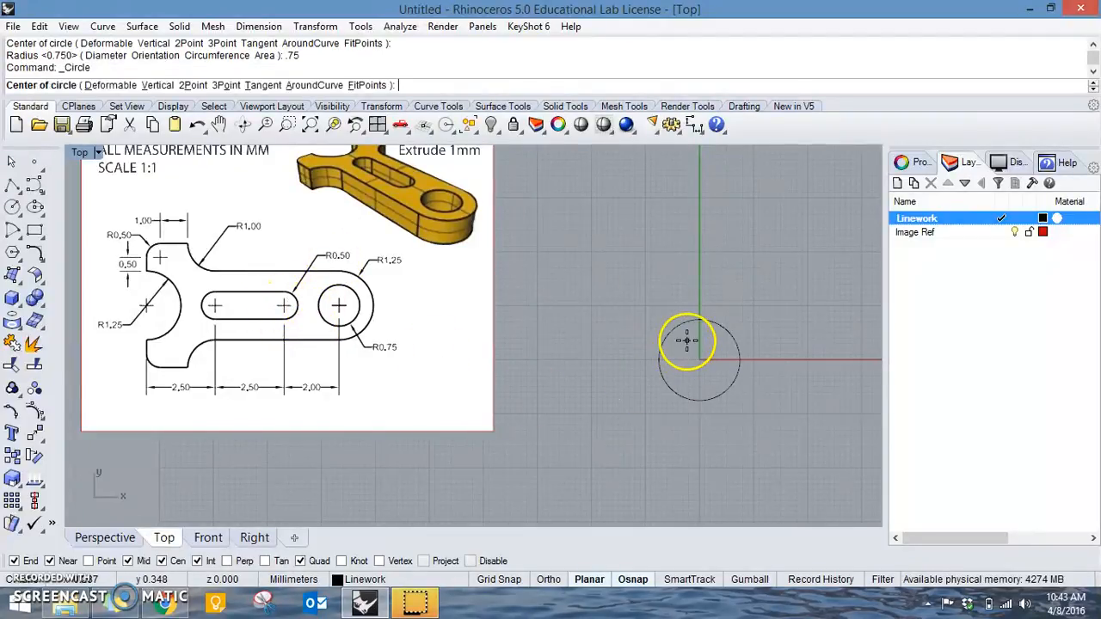
{"action": "left_click", "coordinate": [687, 345]}
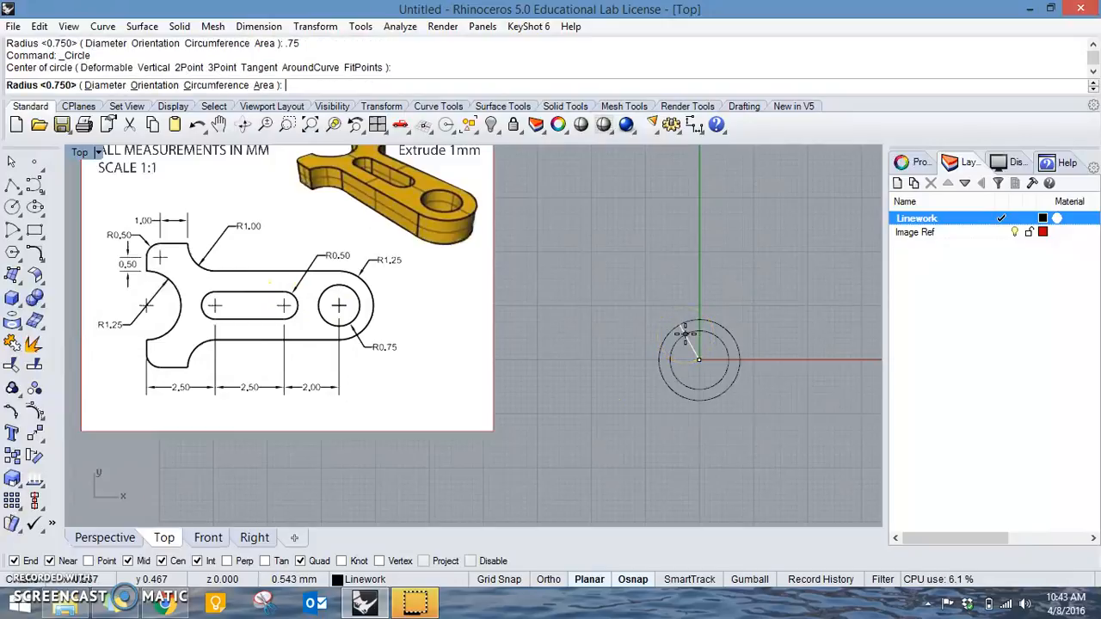
{"action": "type", "text": ".5"}
{"action": "key", "text": "Return"}
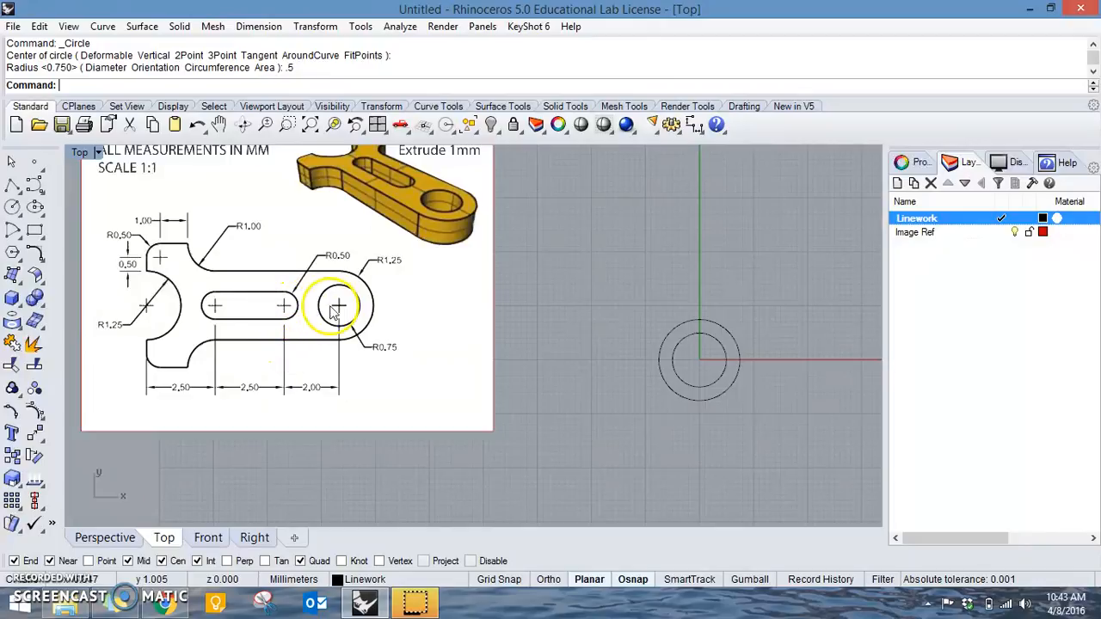
Move the 0.5 mm radius circle 2 mm horizontally to the left of the origin.
{"action": "left_click", "coordinate": [724, 357]}
{"action": "key", "text": "Return"}
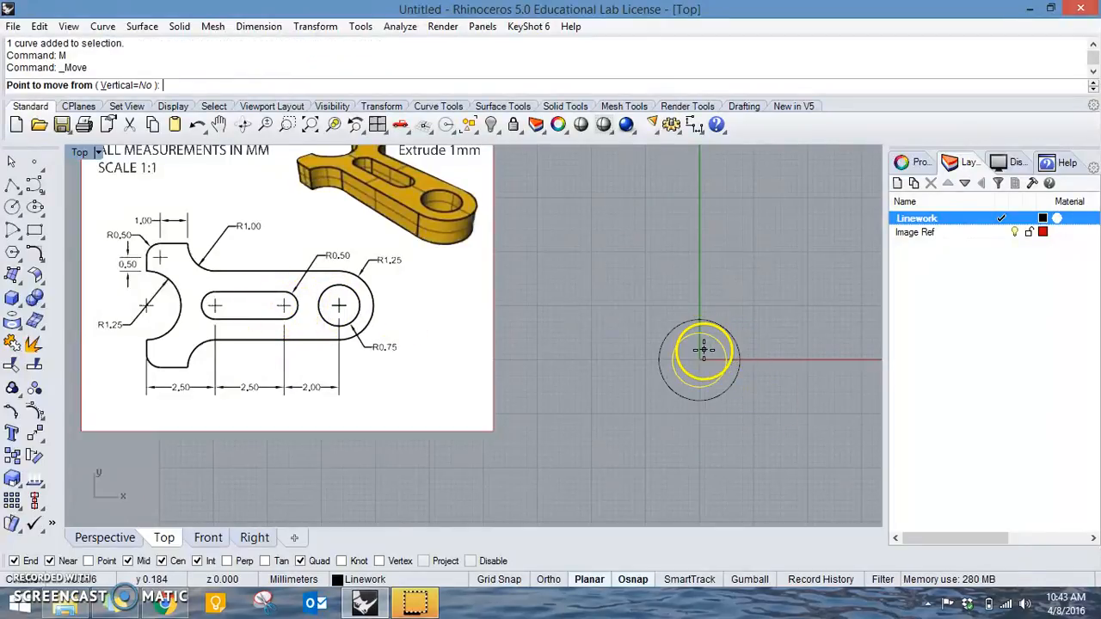
{"action": "left_click", "coordinate": [723, 330]}
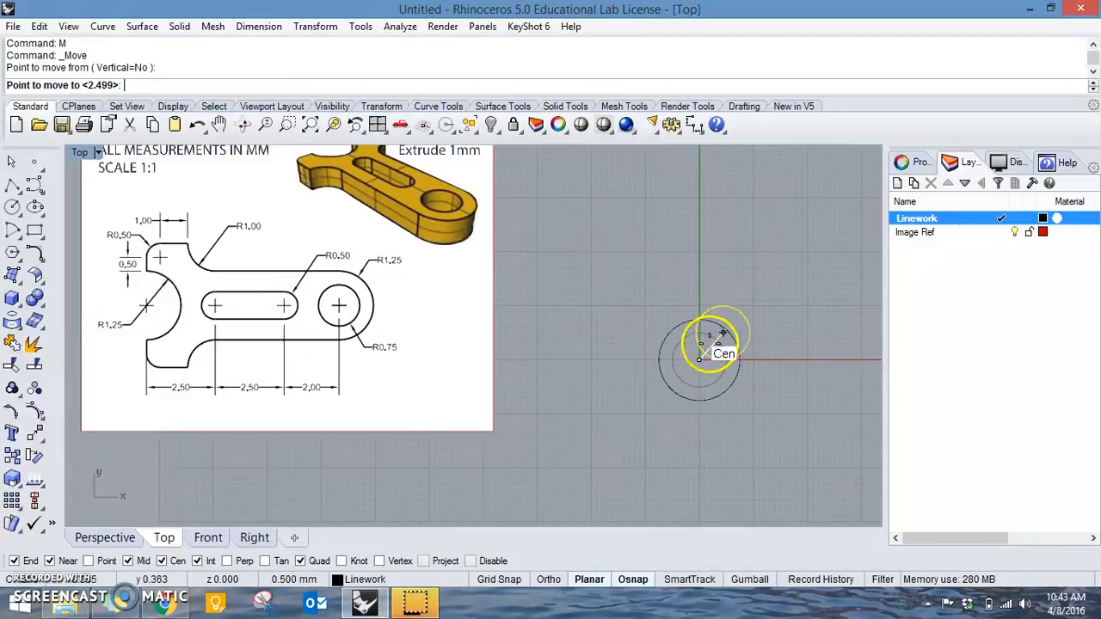
{"action": "key", "text": "Return"}
{"action": "left_click", "coordinate": [613, 347]}
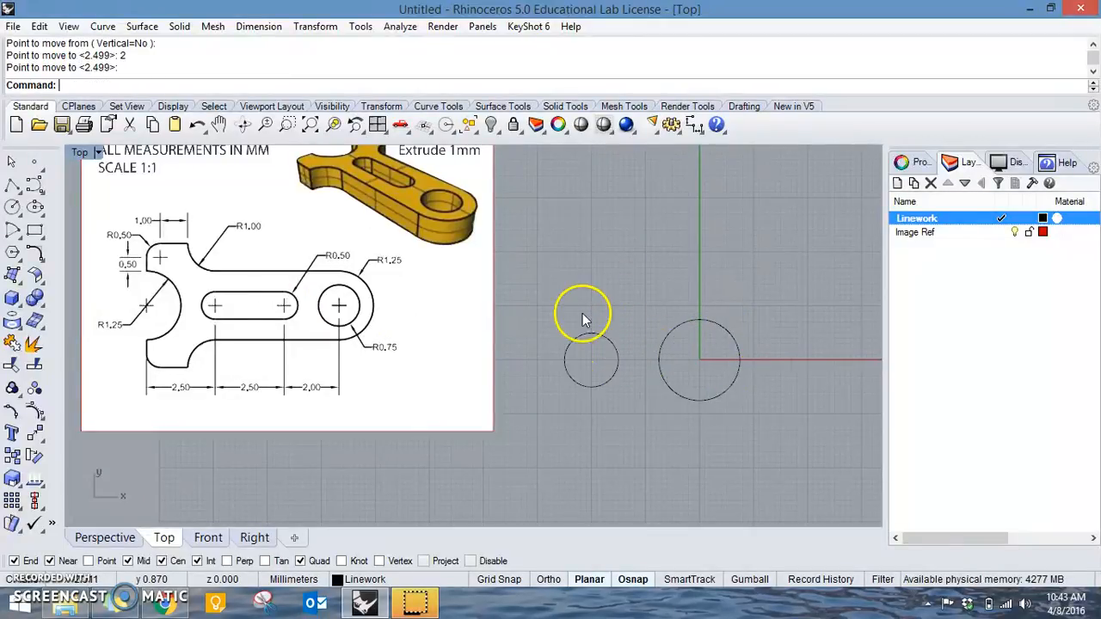
Move the reference picture farther left, away from the two circles, to free space for the linework.
{"action": "right_click_drag", "start_coordinate": [602, 309], "coordinate": [762, 315]}
{"action": "left_click_drag", "start_coordinate": [590, 336], "coordinate": [423, 338]}
{"action": "left_click", "coordinate": [665, 442]}
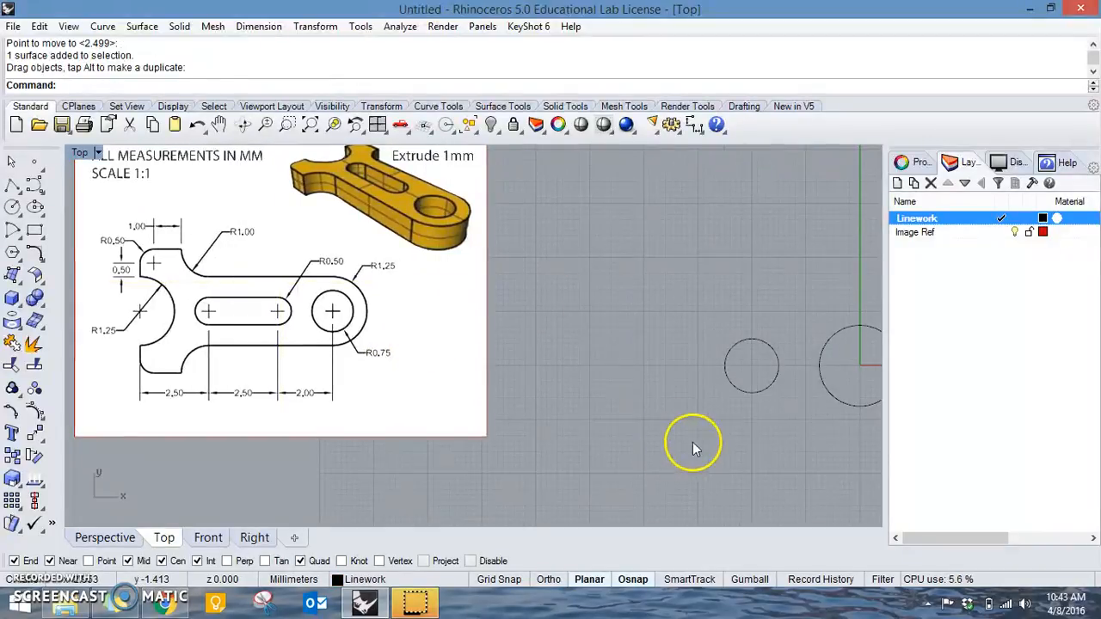
Copy the 0.5 mm radius circle and move the copy 2.5 mm horizontally to the left for the slot's other end.
{"action": "left_click", "coordinate": [728, 377]}
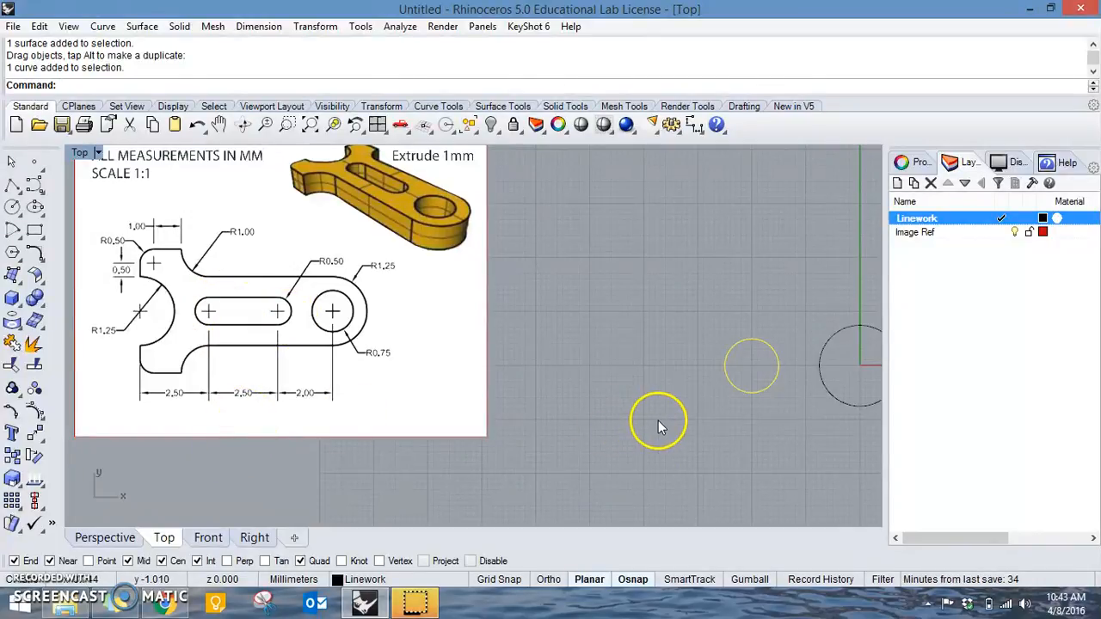
{"action": "key", "text": "ctrl+c"}
{"action": "key", "text": "ctrl+v"}
{"action": "type", "text": "M"}
{"action": "key", "text": "Return"}
{"action": "left_click", "coordinate": [683, 423]}
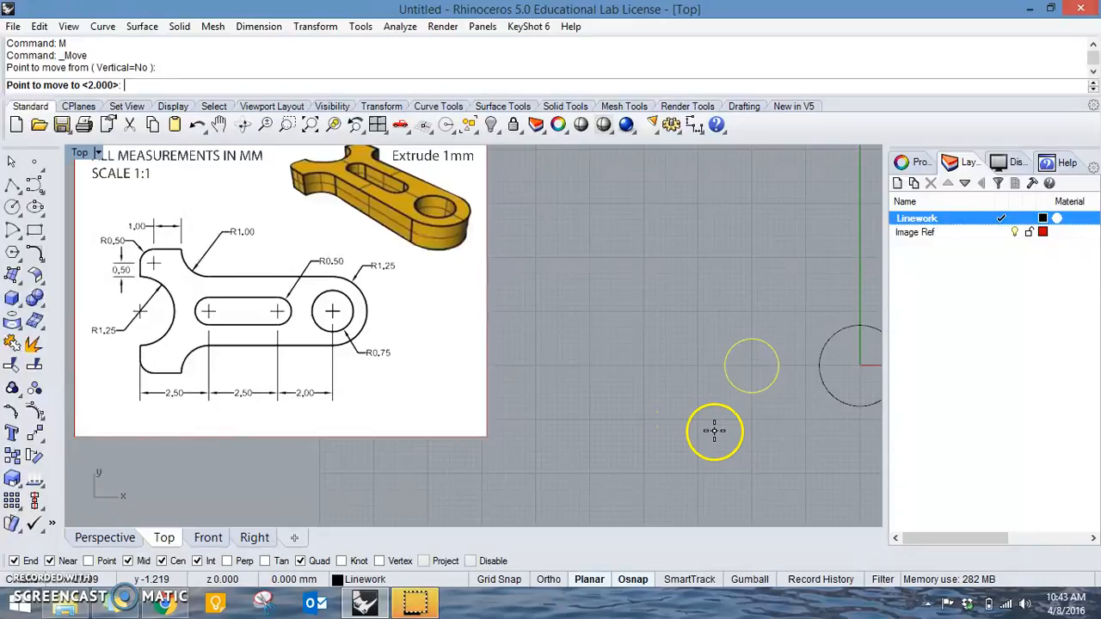
{"action": "type", "text": "2"}
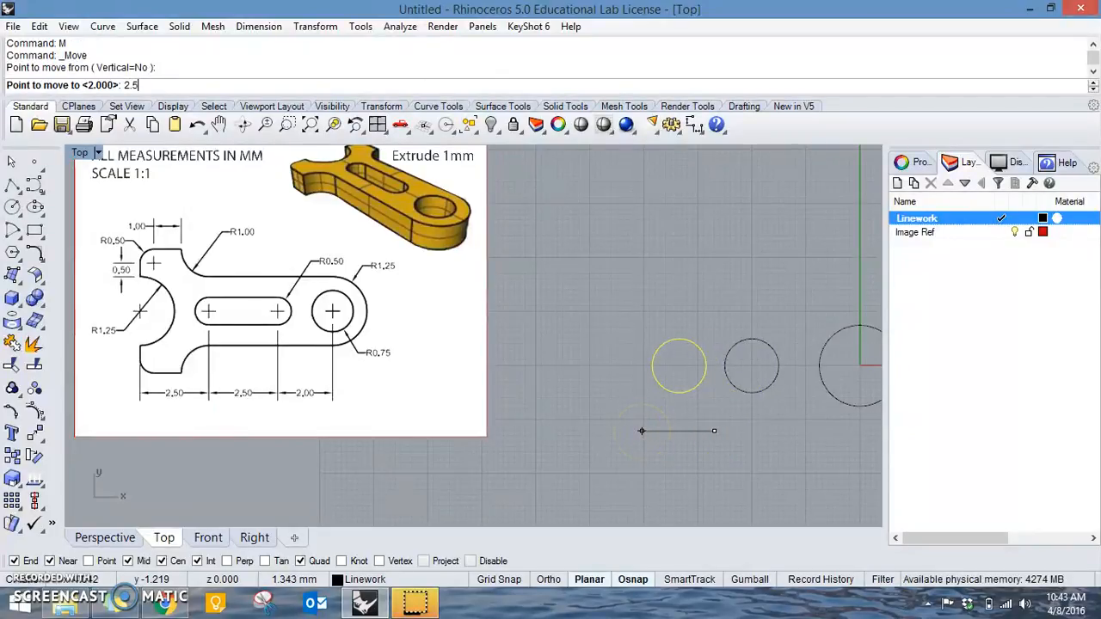
{"action": "type", "text": ".5"}
{"action": "key", "text": "Return"}
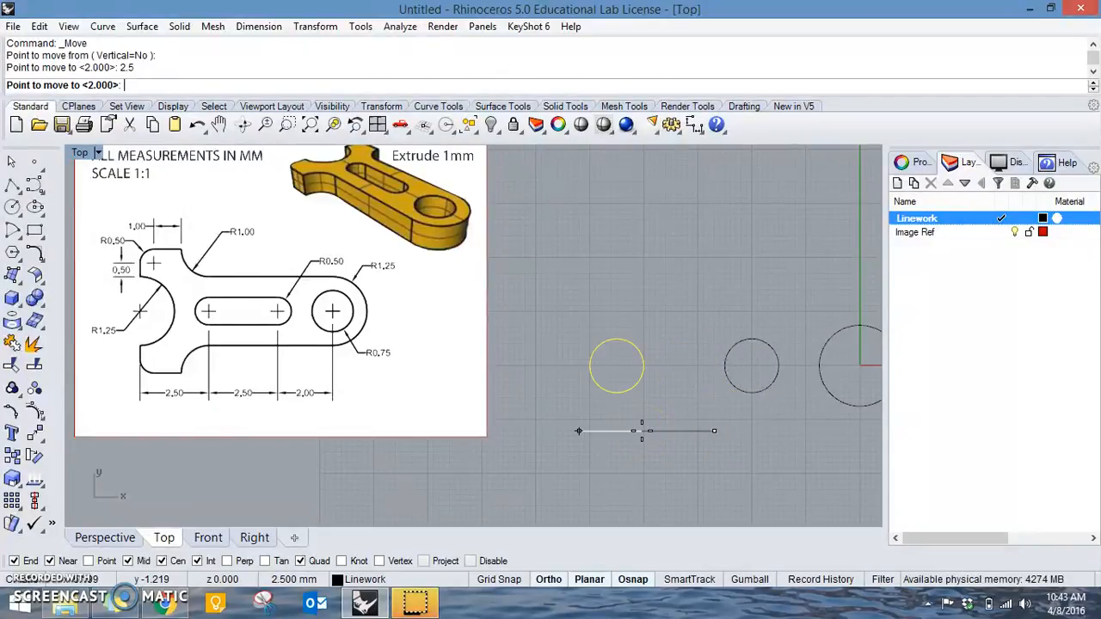
{"action": "left_click", "coordinate": [631, 422]}
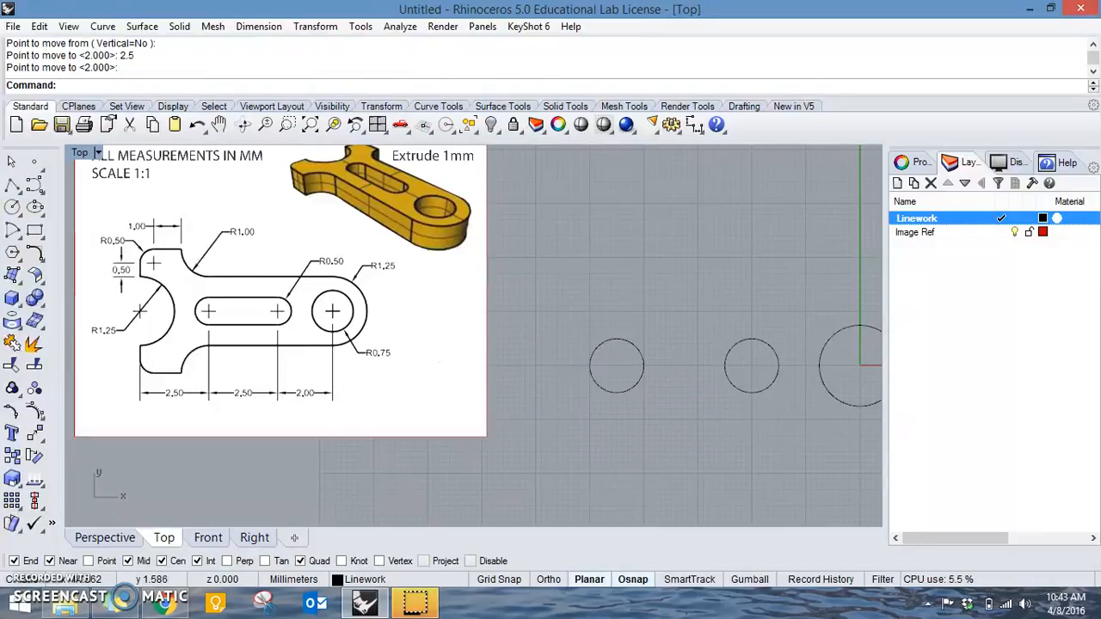
Draw a straight polyline joining the top quadrant points of the two 0.5 mm radius slot circles.
{"action": "left_click", "coordinate": [12, 185]}
{"action": "left_click", "coordinate": [617, 340]}
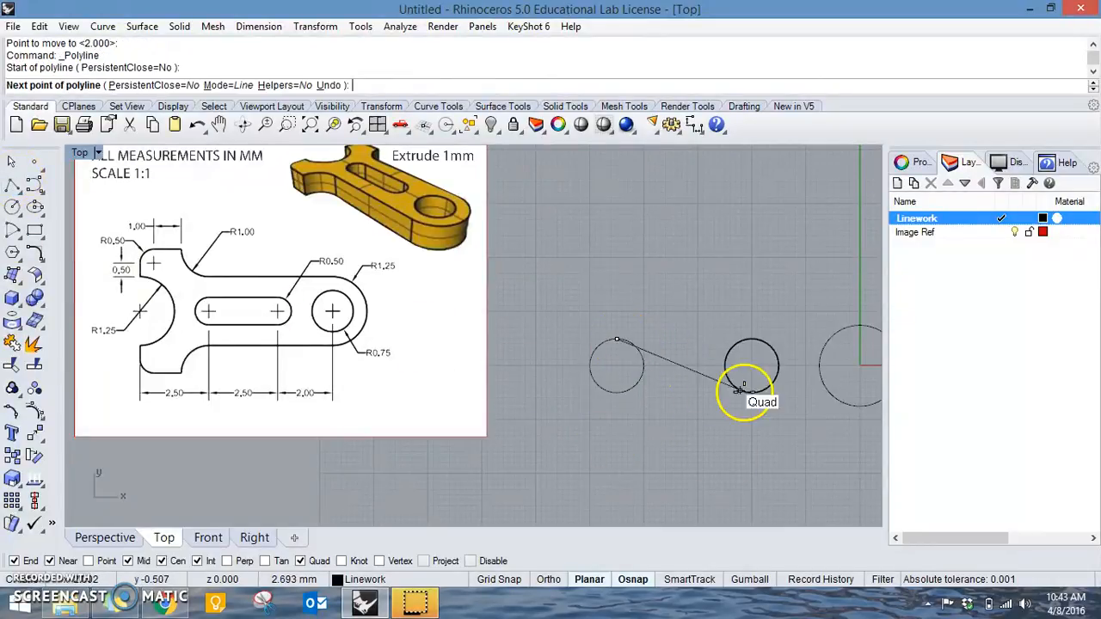
{"action": "left_click", "coordinate": [750, 339]}
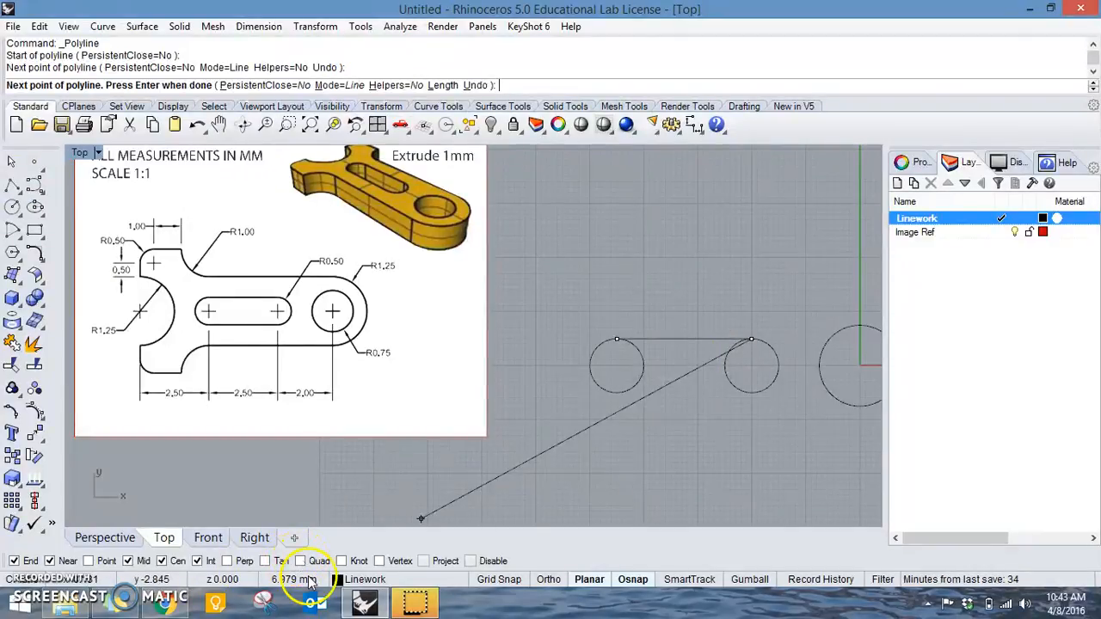
{"action": "key", "text": "Return"}
{"action": "key", "text": "Return"}
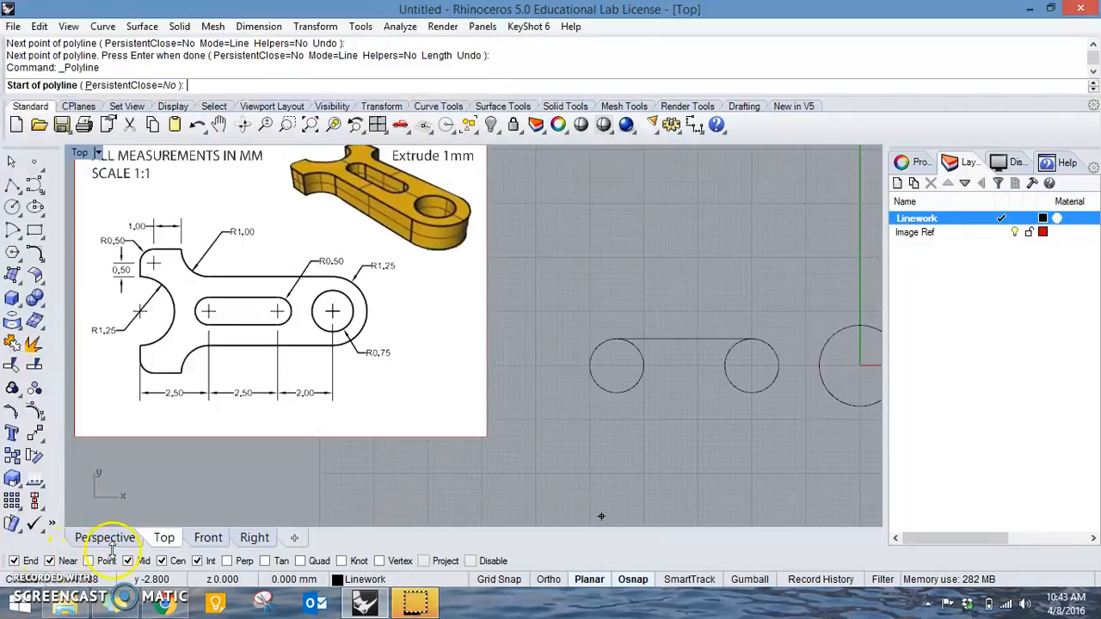
Turn off the Near object snap and draw a line joining the bottom quadrant points of the two slot circles.
{"action": "left_click", "coordinate": [49, 561]}
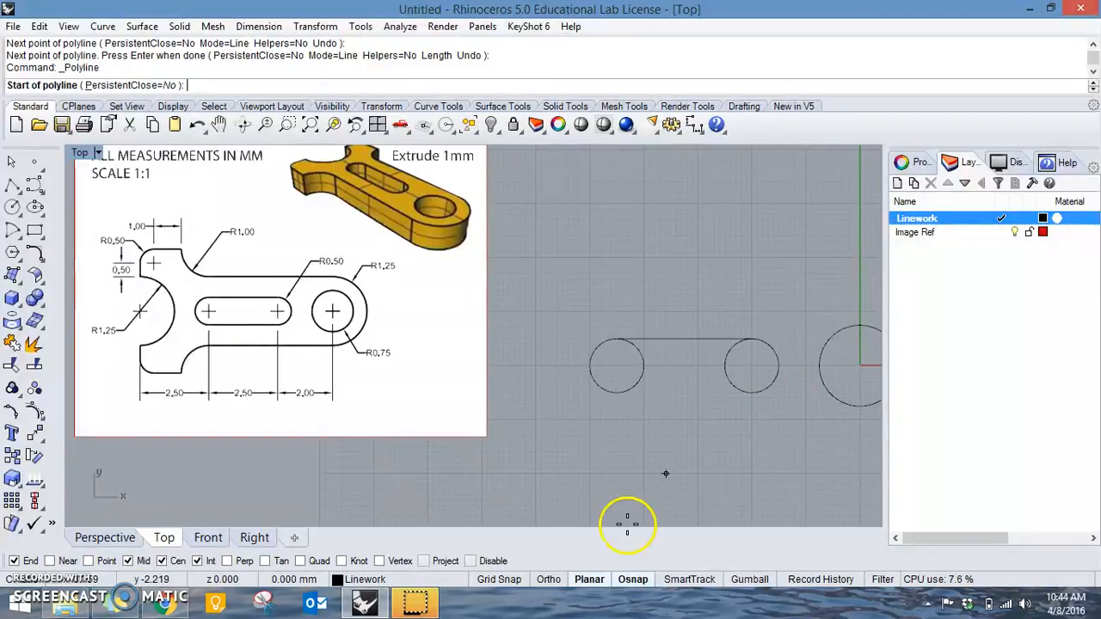
{"action": "left_click", "coordinate": [301, 561]}
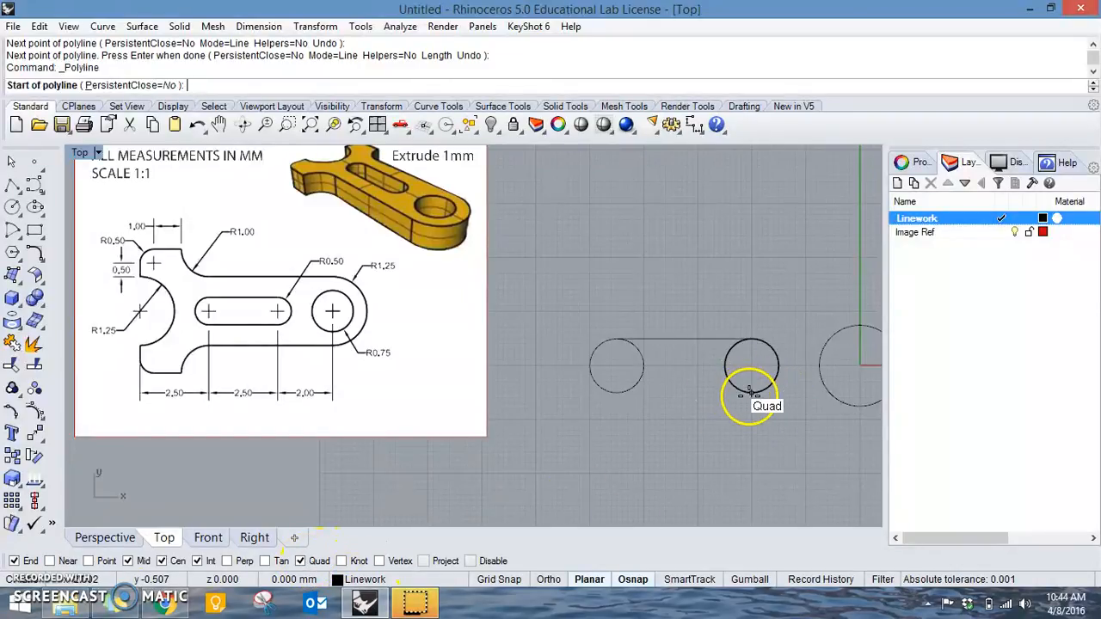
{"action": "left_click", "coordinate": [751, 393]}
{"action": "left_click", "coordinate": [618, 393]}
{"action": "key", "text": "Return"}
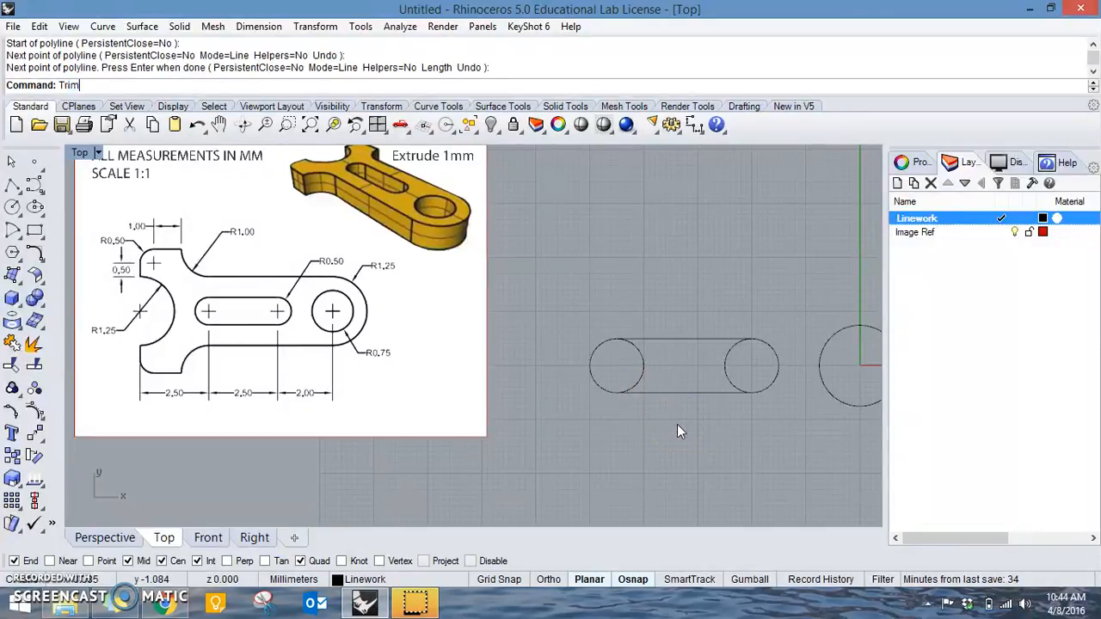
Trim away the inner halves of both slot circles, using the circles and connecting lines as cutting objects.
{"action": "type", "text": "Trim"}
{"action": "key", "text": "Return"}
{"action": "left_click", "coordinate": [698, 404]}
{"action": "left_click_drag", "start_coordinate": [595, 301], "coordinate": [595, 301]}
{"action": "right_click", "coordinate": [675, 303]}
{"action": "left_click", "coordinate": [750, 385]}
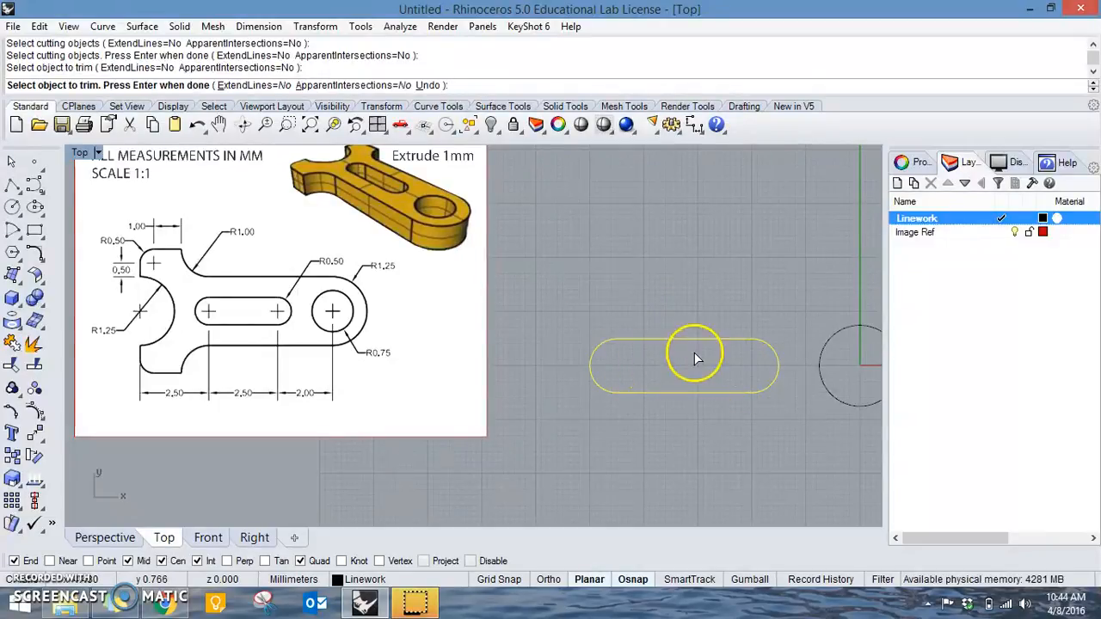
{"action": "right_click", "coordinate": [767, 318]}
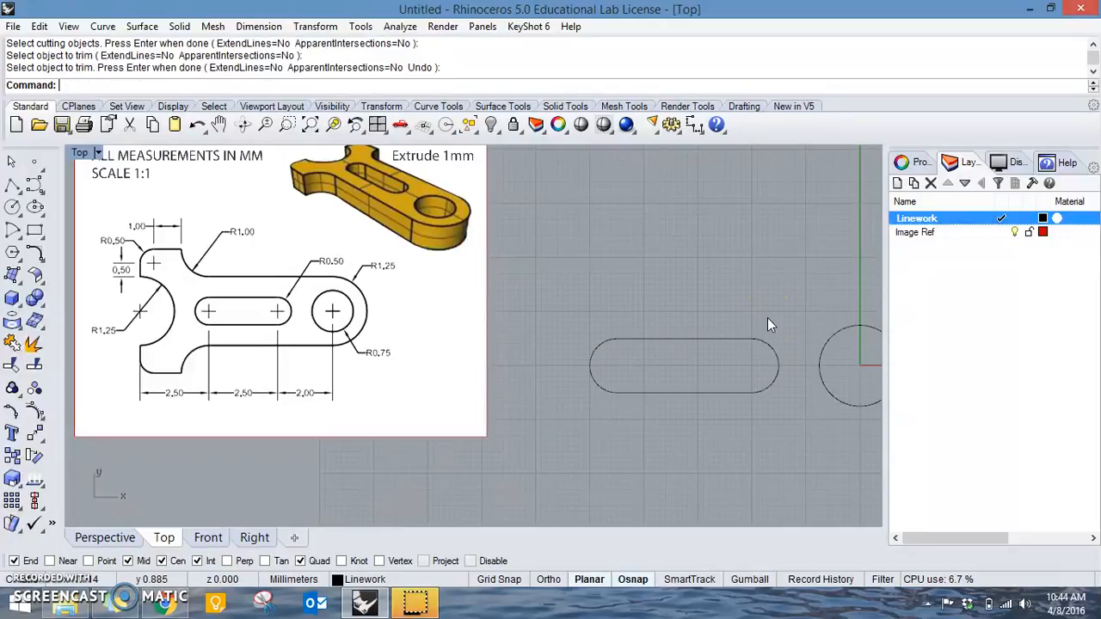
Move the reference picture farther left of the slot to make room for the bracket's forked end.
{"action": "scroll", "coordinate": [754, 288], "scroll_direction": "down", "scroll_amount": 6}
{"action": "right_click_drag", "start_coordinate": [744, 321], "coordinate": [732, 338]}
{"action": "scroll", "coordinate": [732, 338], "scroll_direction": "up", "scroll_amount": 2}
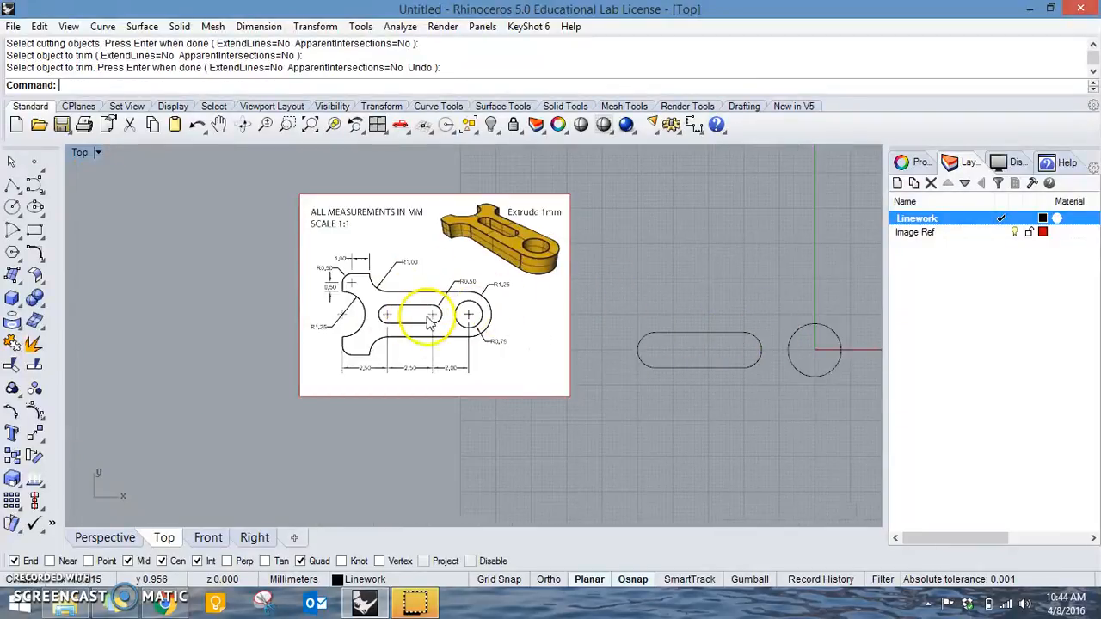
{"action": "left_click_drag", "start_coordinate": [511, 342], "coordinate": [400, 344]}
{"action": "key", "text": "Escape"}
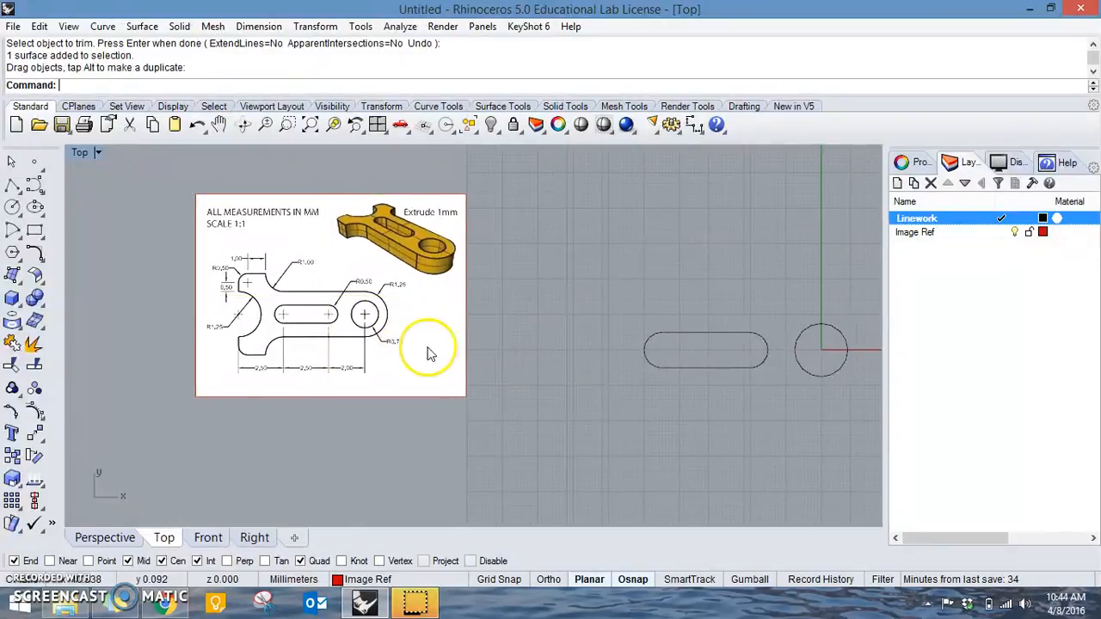
Draw a circle of radius 1.25 mm centred on the arc at the slot's left end.
{"action": "right_click_drag", "start_coordinate": [430, 351], "coordinate": [496, 358]}
{"action": "scroll", "coordinate": [553, 355], "scroll_direction": "up", "scroll_amount": 6}
{"action": "right_click_drag", "start_coordinate": [593, 355], "coordinate": [634, 375]}
{"action": "right_click_drag", "start_coordinate": [430, 344], "coordinate": [467, 354]}
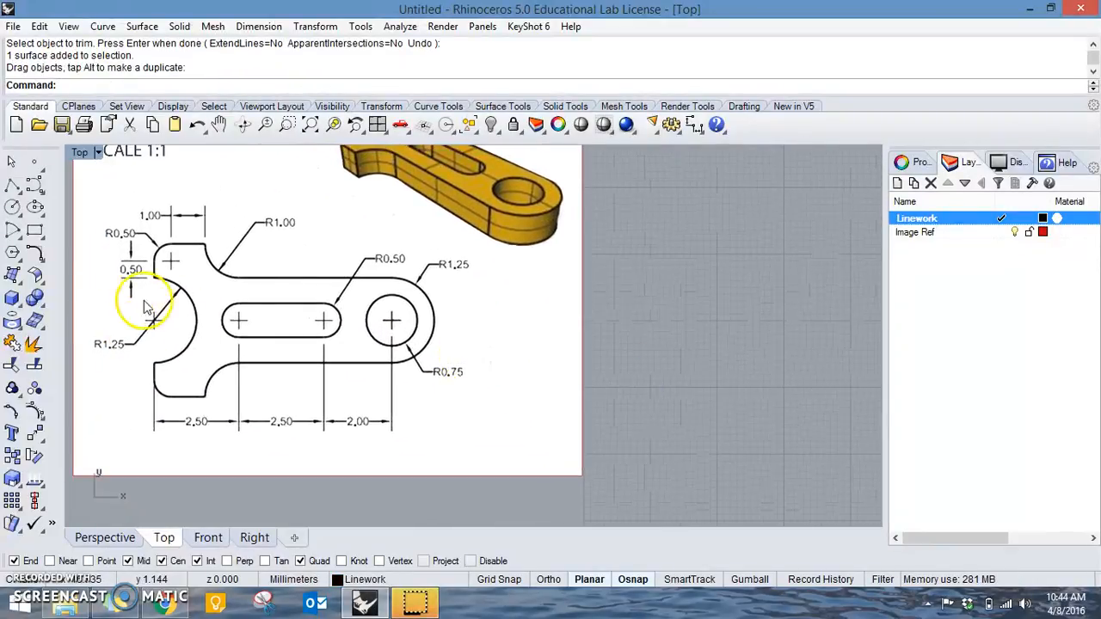
{"action": "scroll", "coordinate": [295, 356], "scroll_direction": "down", "scroll_amount": 1}
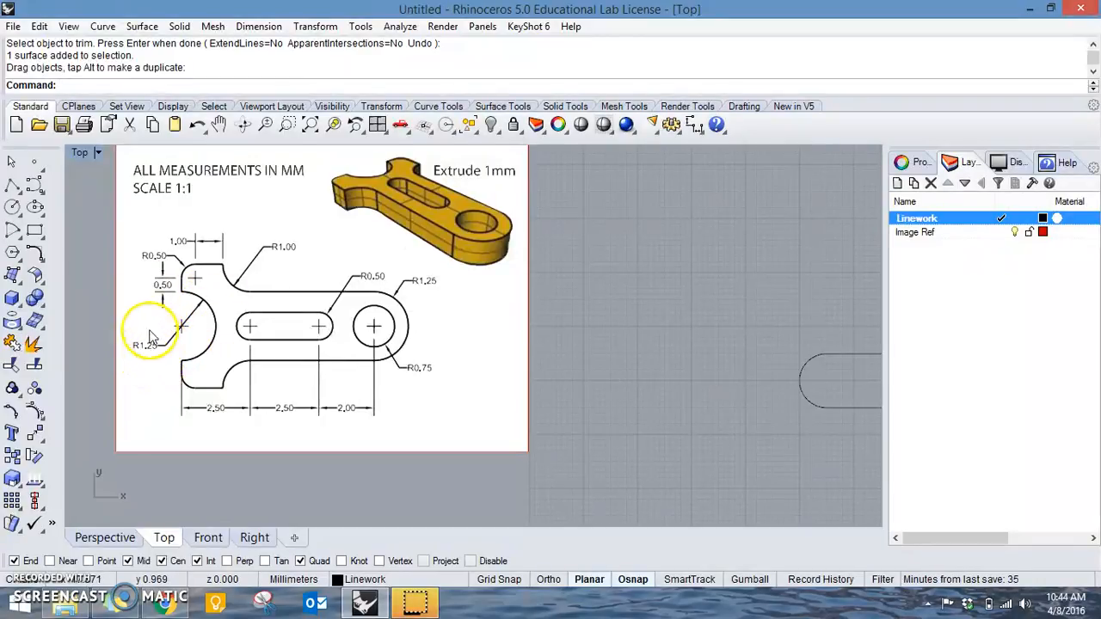
{"action": "left_click", "coordinate": [14, 208]}
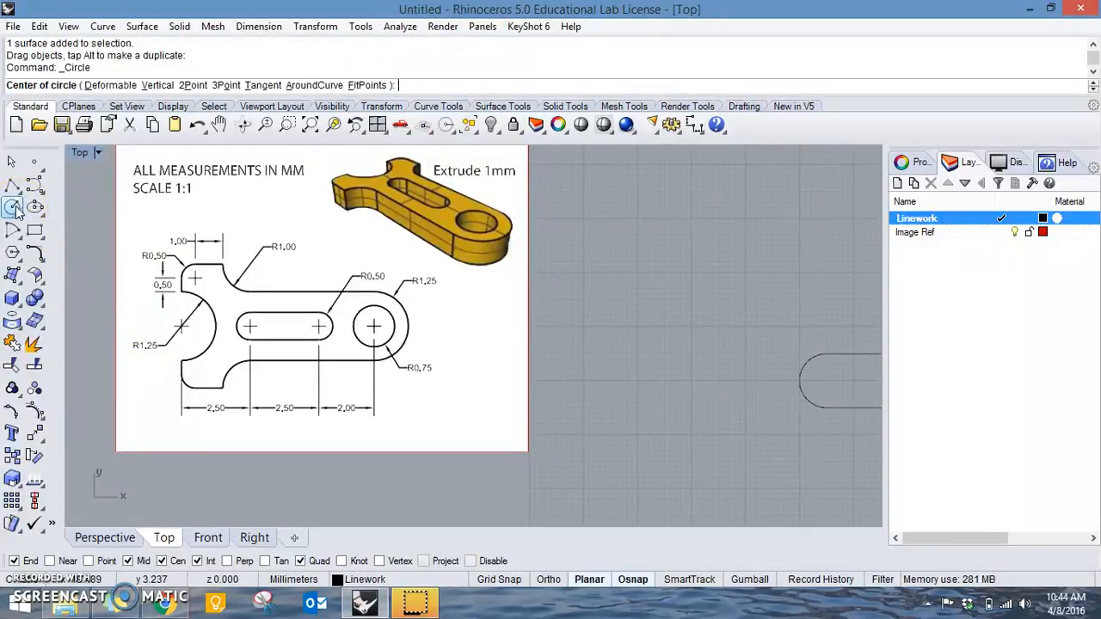
{"action": "left_click", "coordinate": [13, 208]}
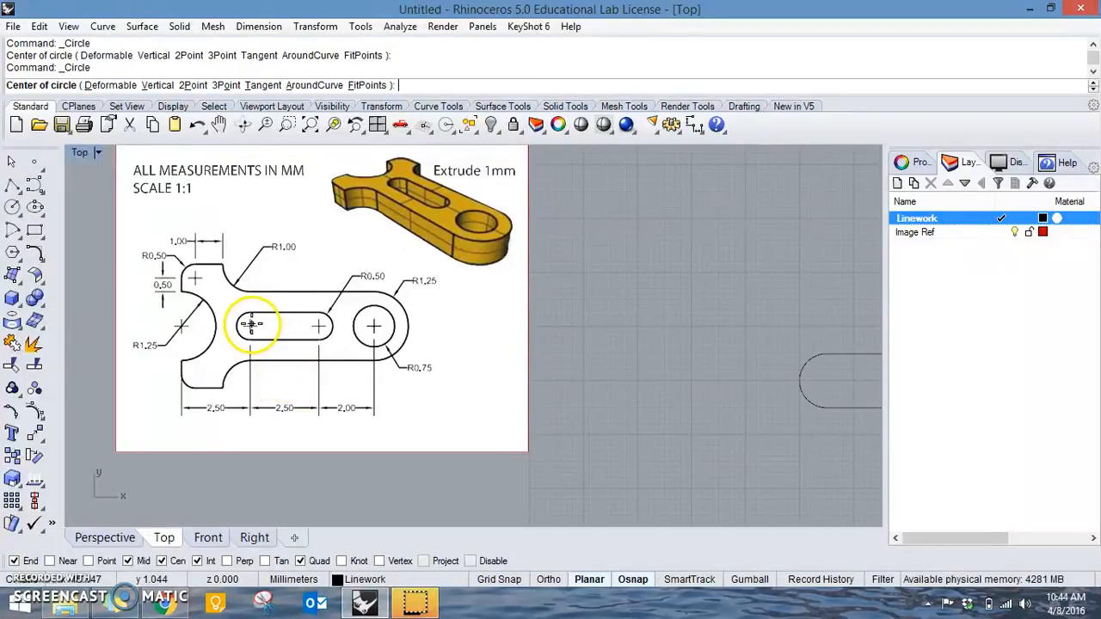
{"action": "right_click_drag", "start_coordinate": [775, 392], "coordinate": [667, 388]}
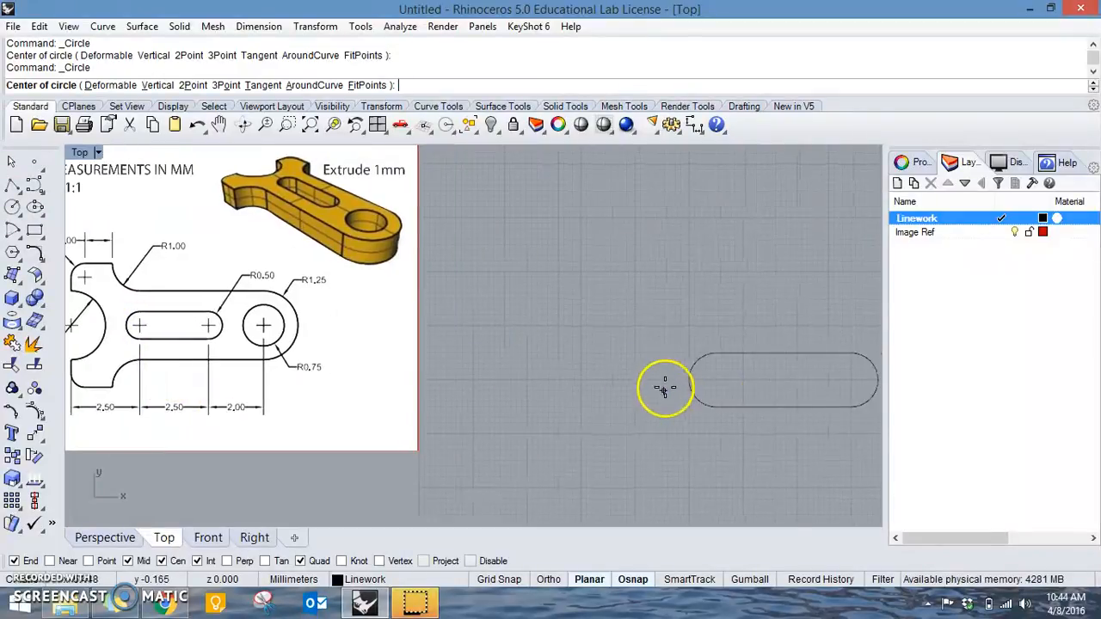
{"action": "left_click", "coordinate": [712, 370]}
{"action": "scroll", "coordinate": [671, 314], "scroll_direction": "up", "scroll_amount": 3}
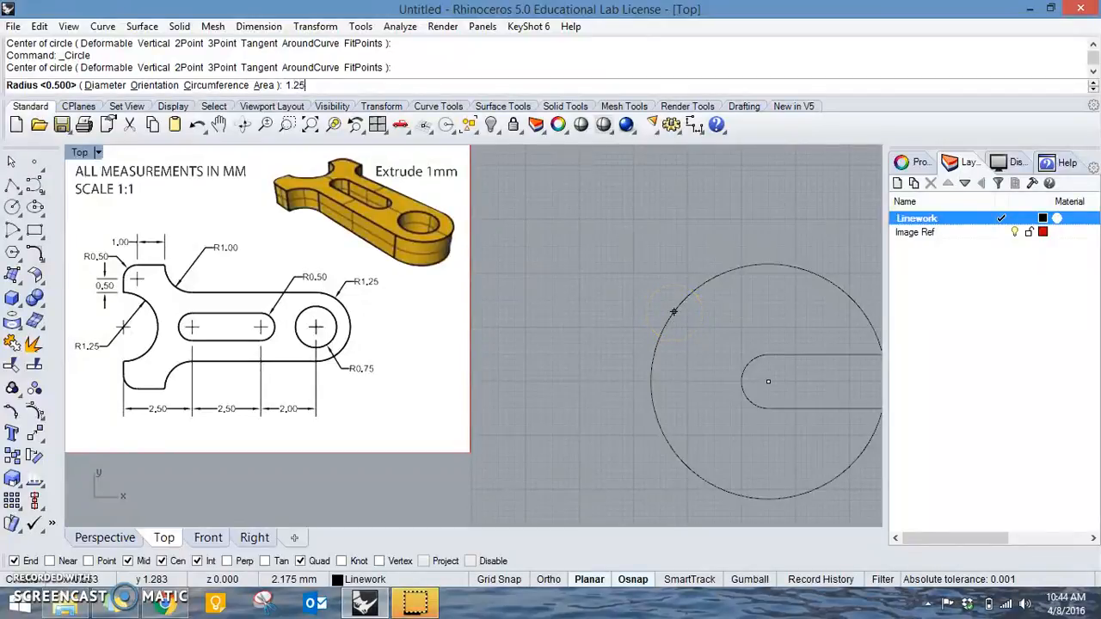
{"action": "key", "text": "Return"}
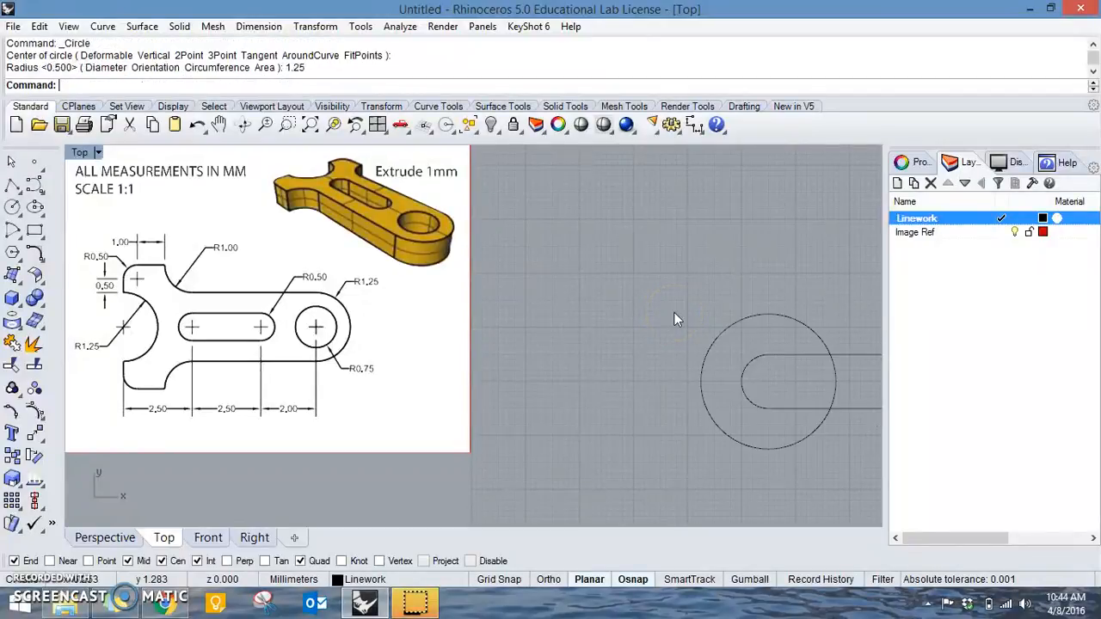
Move the 1.25 mm radius circle 2.5 mm horizontally to the left of the slot's left arc centre.
{"action": "left_click", "coordinate": [782, 317]}
{"action": "type", "text": "m"}
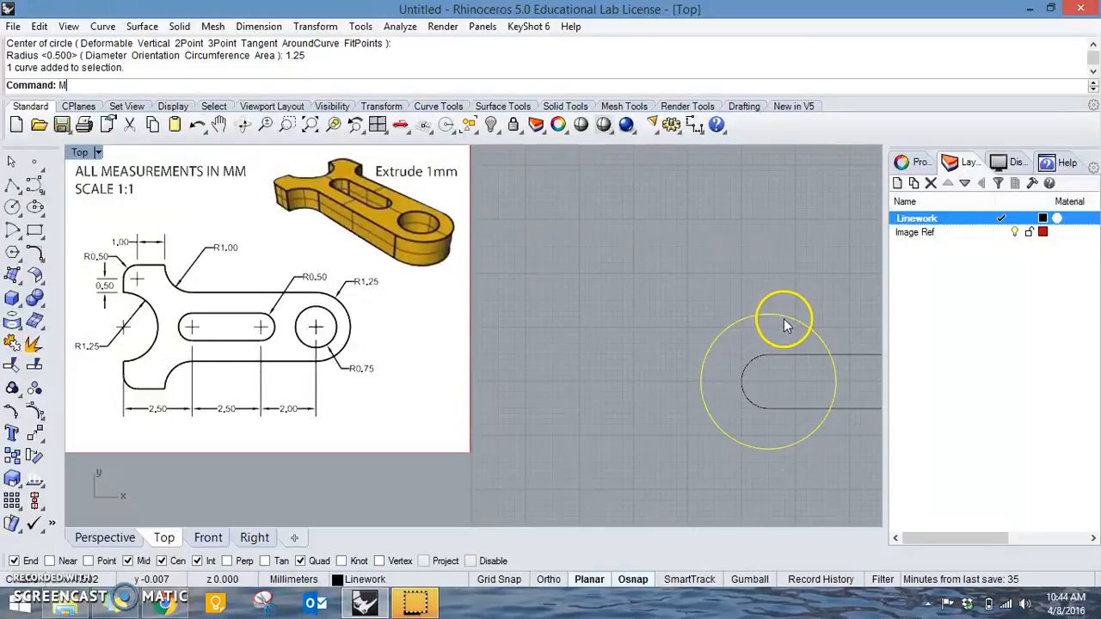
{"action": "key", "text": "Return"}
{"action": "left_click", "coordinate": [746, 330]}
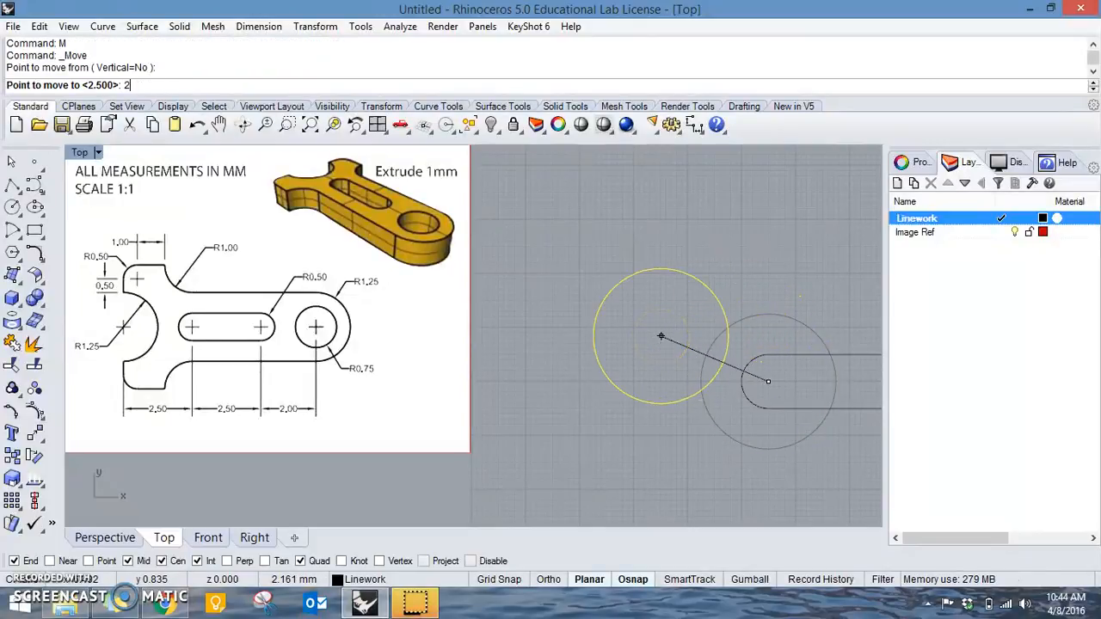
{"action": "type", "text": "2.5"}
{"action": "key", "text": "Return"}
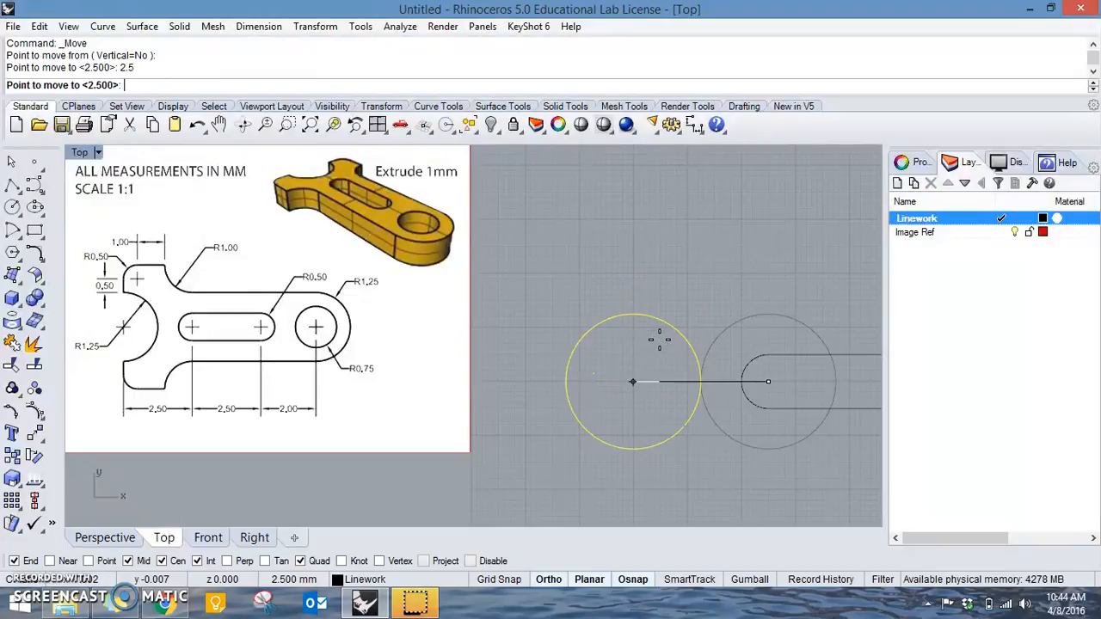
{"action": "left_click", "coordinate": [651, 363]}
{"action": "right_click_drag", "start_coordinate": [721, 337], "coordinate": [683, 338]}
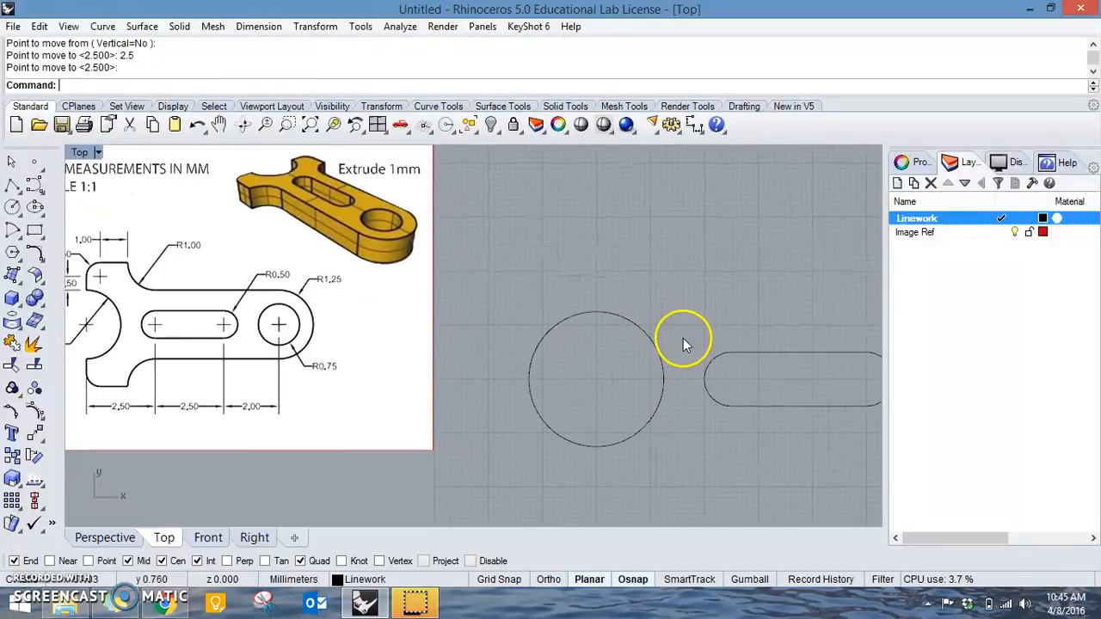
{"action": "scroll", "coordinate": [683, 338], "scroll_direction": "down", "scroll_amount": 4}
{"action": "left_click", "coordinate": [12, 185]}
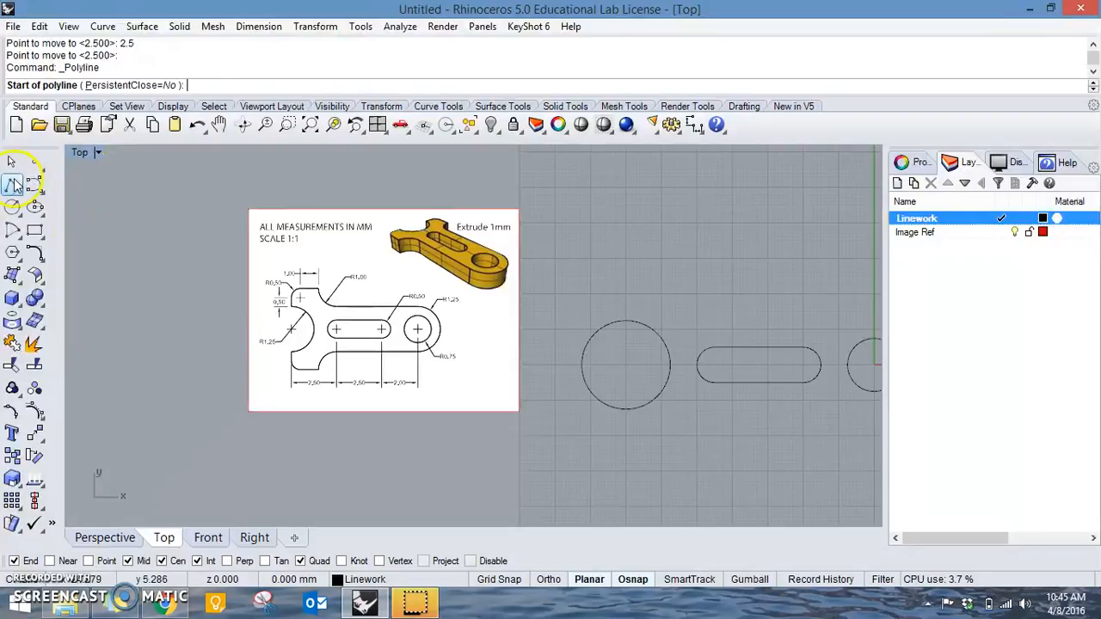
{"action": "mouse_move", "coordinate": [707, 338]}
{"action": "right_mouse_down"}
{"action": "mouse_move", "coordinate": [499, 315]}
{"action": "mouse_move", "coordinate": [651, 322]}
{"action": "right_mouse_up"}
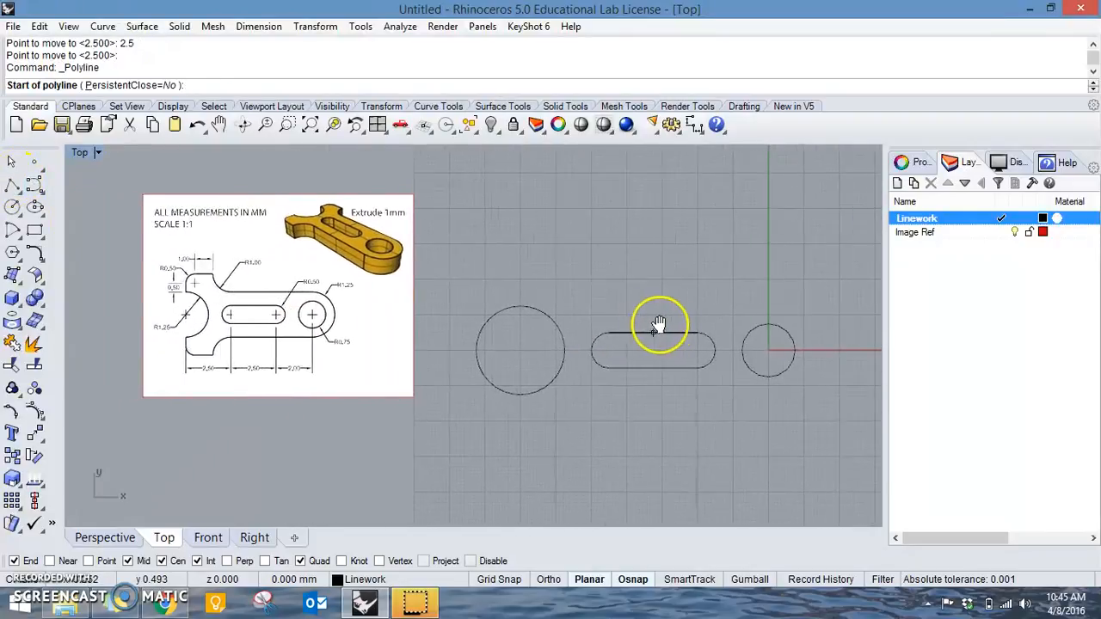
{"action": "key", "text": "Escape"}
Draw a circle of radius 1.25 mm concentric with the round hole at the origin.
{"action": "scroll", "coordinate": [274, 322], "scroll_direction": "up", "scroll_amount": 8}
{"action": "right_click_drag", "start_coordinate": [275, 321], "coordinate": [416, 352]}
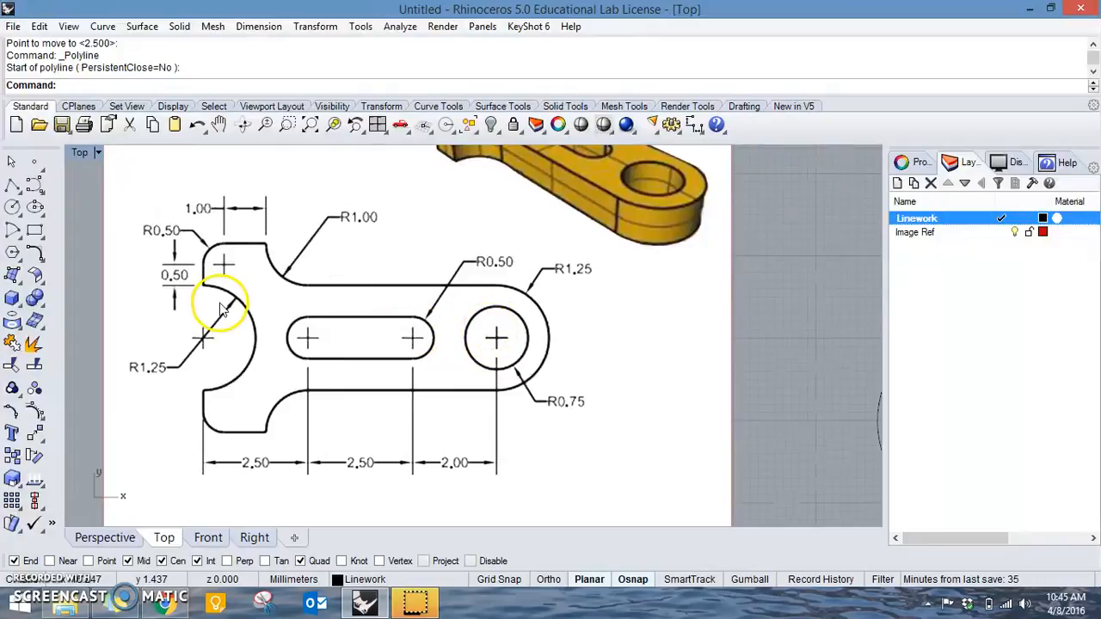
{"action": "right_click_drag", "start_coordinate": [654, 379], "coordinate": [564, 365]}
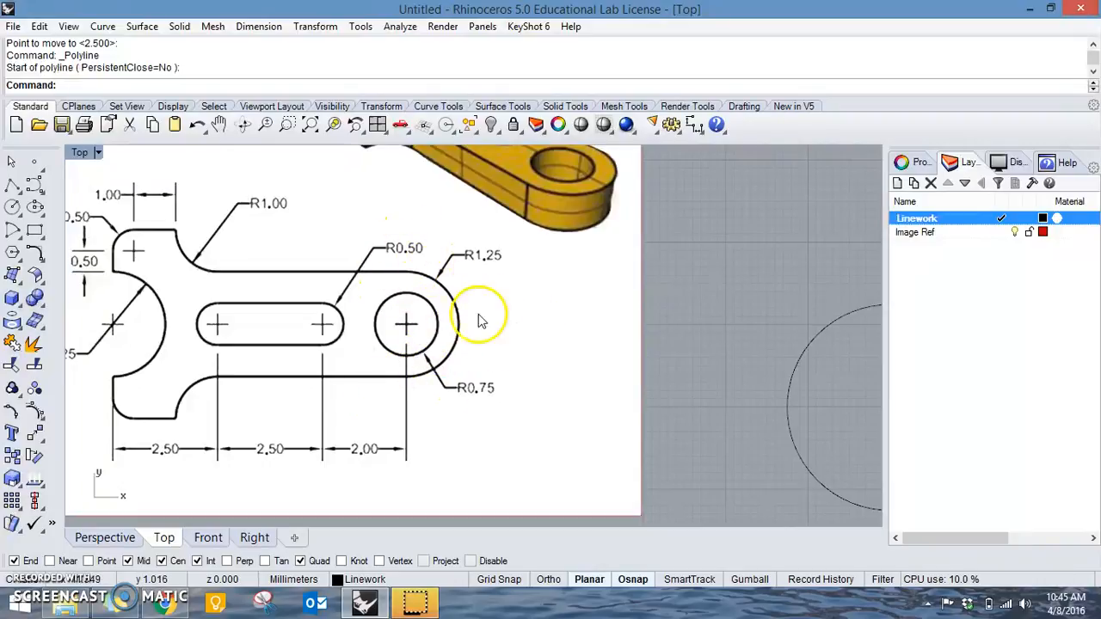
{"action": "scroll", "coordinate": [570, 278], "scroll_direction": "down", "scroll_amount": 3}
{"action": "scroll", "coordinate": [465, 257], "scroll_direction": "down", "scroll_amount": 6}
{"action": "right_click_drag", "start_coordinate": [592, 269], "coordinate": [455, 293]}
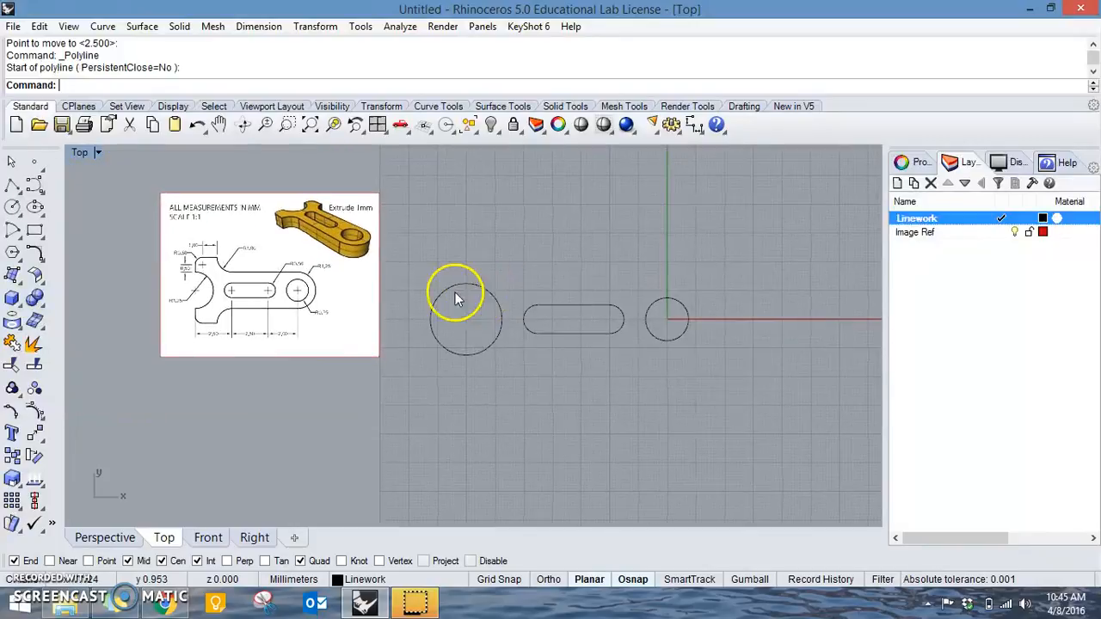
{"action": "left_click", "coordinate": [13, 206]}
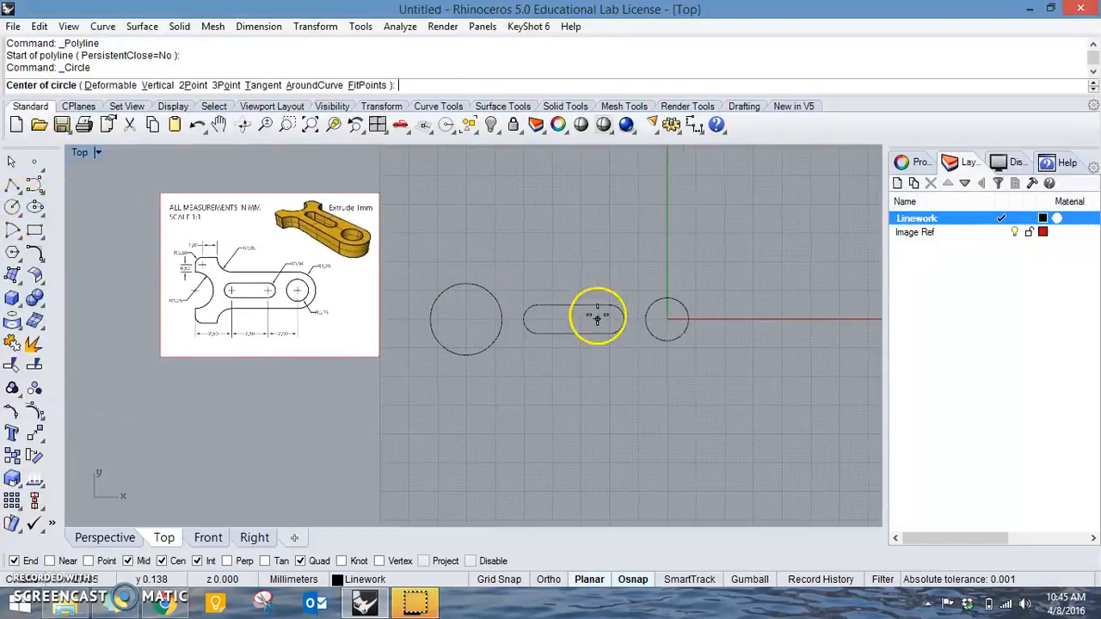
{"action": "scroll", "coordinate": [602, 314], "scroll_direction": "up", "scroll_amount": 5}
{"action": "right_click_drag", "start_coordinate": [755, 313], "coordinate": [647, 283]}
{"action": "scroll", "coordinate": [651, 274], "scroll_direction": "up", "scroll_amount": 4}
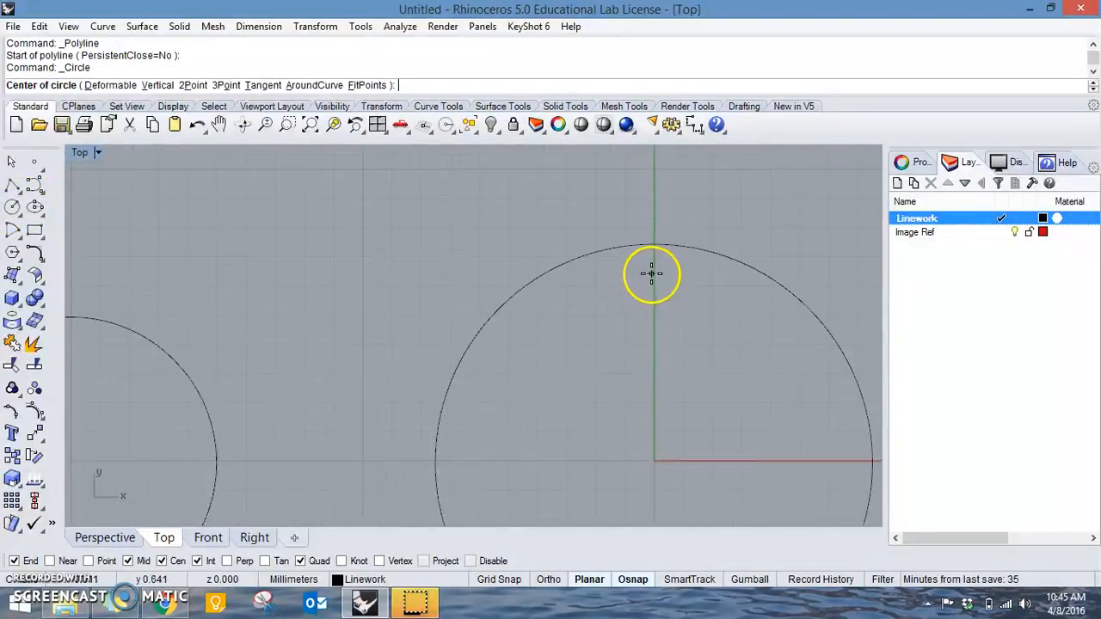
{"action": "left_click", "coordinate": [575, 275]}
{"action": "scroll", "coordinate": [369, 246], "scroll_direction": "down", "scroll_amount": 6}
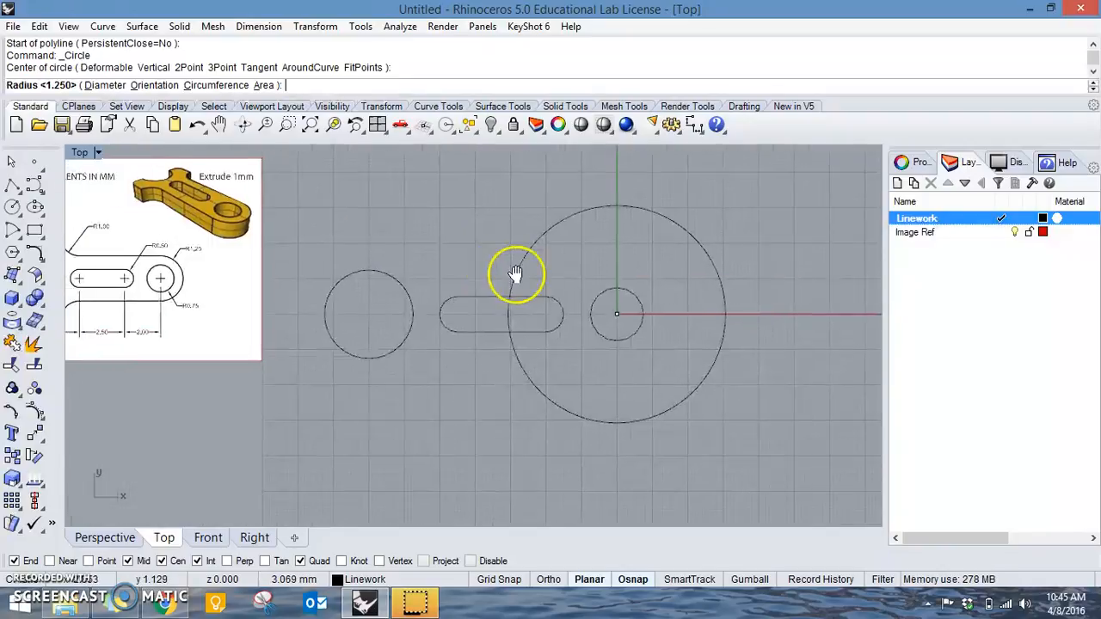
{"action": "scroll", "coordinate": [301, 301], "scroll_direction": "up", "scroll_amount": 2}
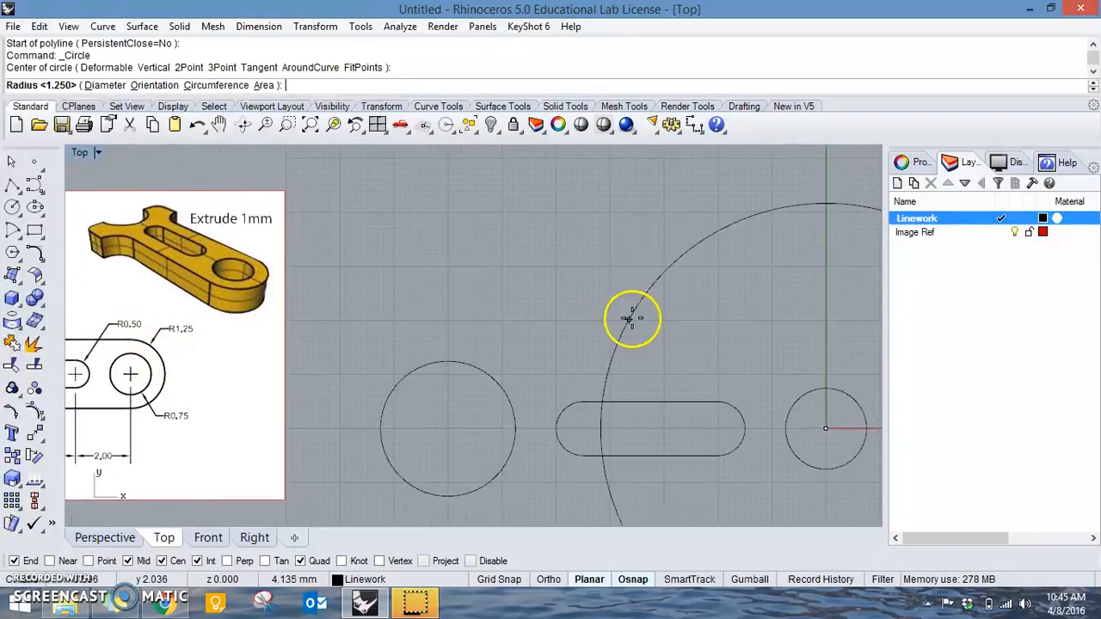
{"action": "scroll", "coordinate": [619, 310], "scroll_direction": "up", "scroll_amount": 2}
{"action": "scroll", "coordinate": [604, 295], "scroll_direction": "down", "scroll_amount": 1}
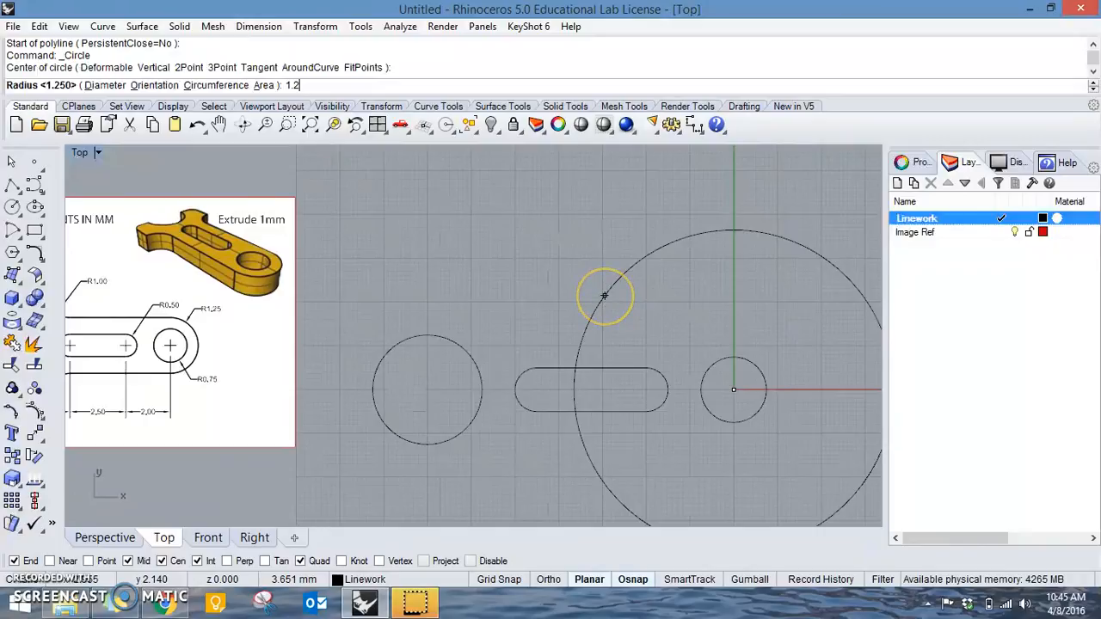
{"action": "key", "text": "Return"}
{"action": "right_click_drag", "start_coordinate": [629, 301], "coordinate": [660, 301]}
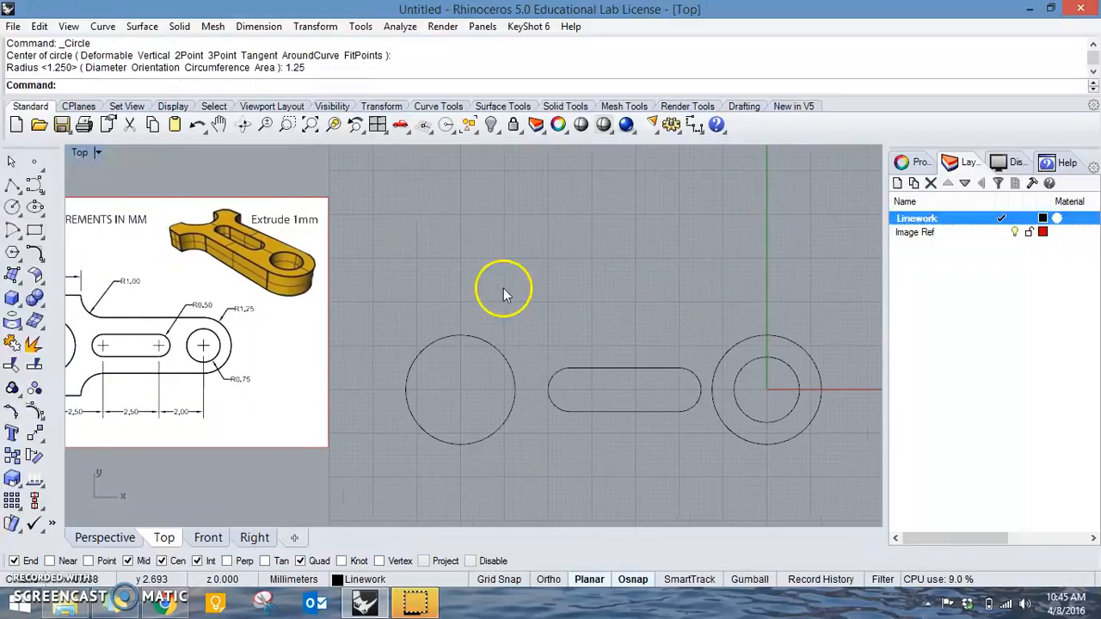
Draw a horizontal line leftward from the outer end circle's top quadrant, ending above the gap between the slot and the fork circle.
{"action": "left_click", "coordinate": [39, 186]}
{"action": "scroll", "coordinate": [302, 336], "scroll_direction": "up", "scroll_amount": 2}
{"action": "scroll", "coordinate": [229, 324], "scroll_direction": "up", "scroll_amount": 2}
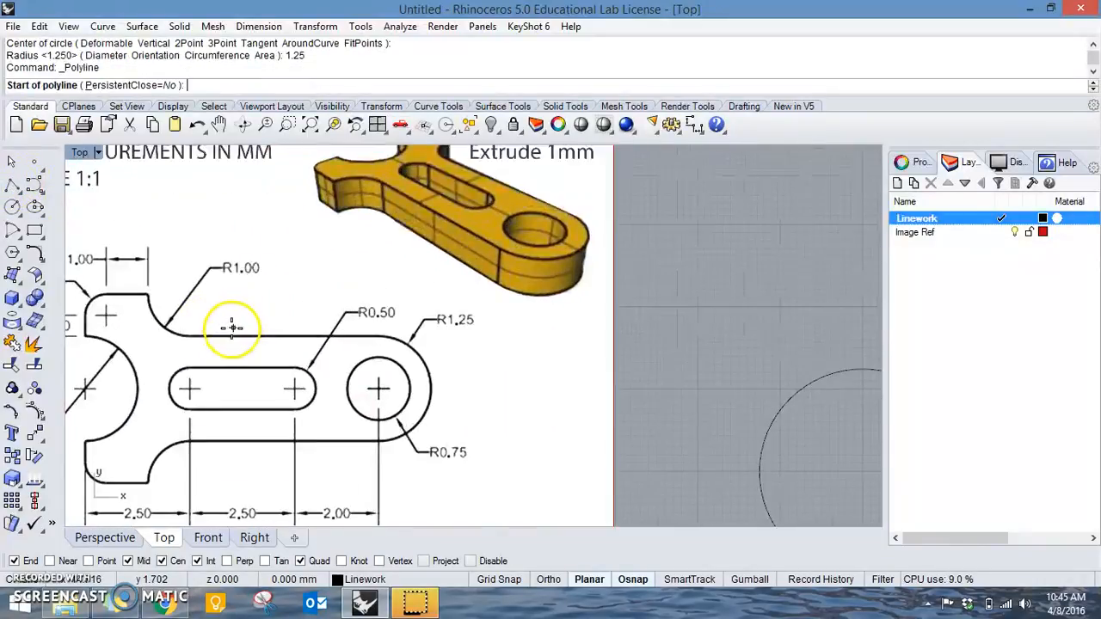
{"action": "scroll", "coordinate": [430, 331], "scroll_direction": "down", "scroll_amount": 3}
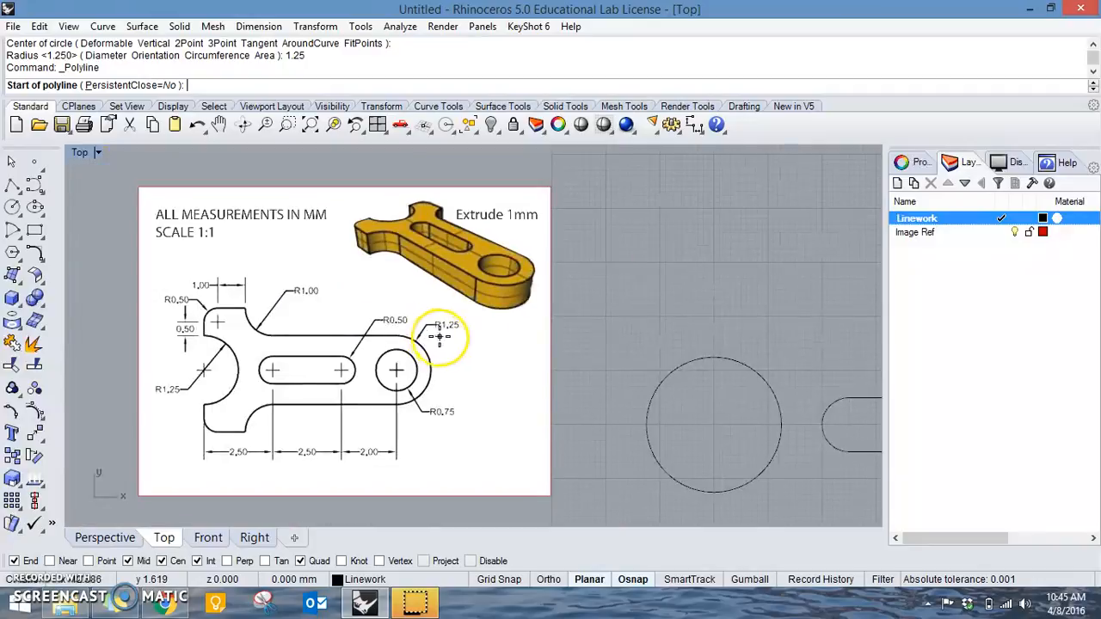
{"action": "scroll", "coordinate": [729, 342], "scroll_direction": "up", "scroll_amount": 1}
{"action": "right_click_drag", "start_coordinate": [730, 342], "coordinate": [631, 325]}
{"action": "scroll", "coordinate": [651, 320], "scroll_direction": "down", "scroll_amount": 1}
{"action": "right_click_drag", "start_coordinate": [843, 324], "coordinate": [691, 325]}
{"action": "scroll", "coordinate": [689, 325], "scroll_direction": "up", "scroll_amount": 2}
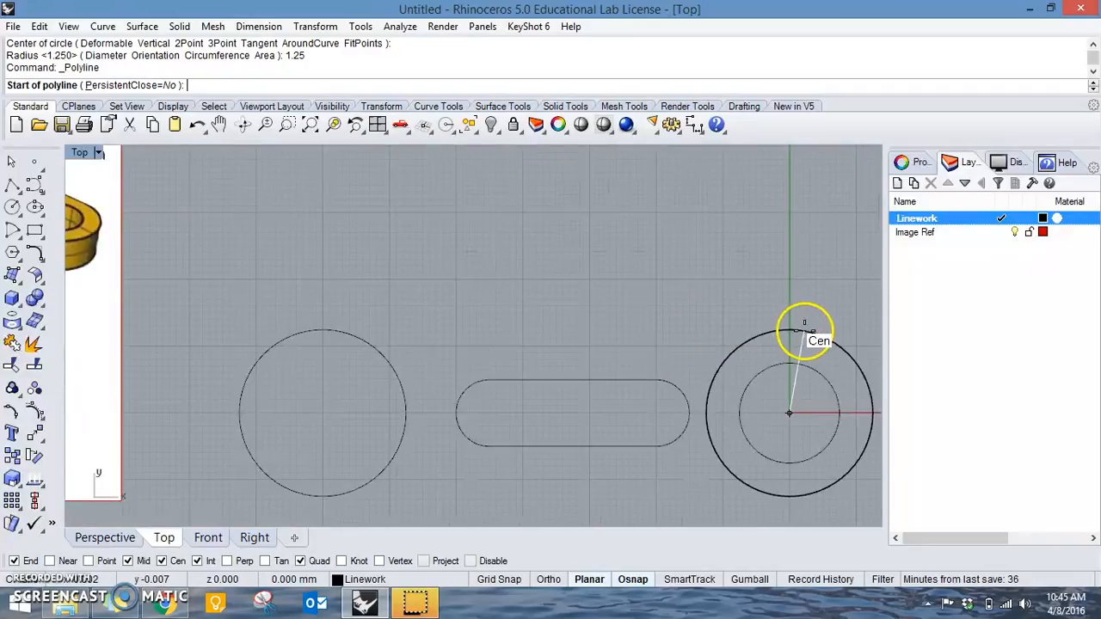
{"action": "left_click", "coordinate": [788, 330]}
{"action": "left_click", "coordinate": [409, 329]}
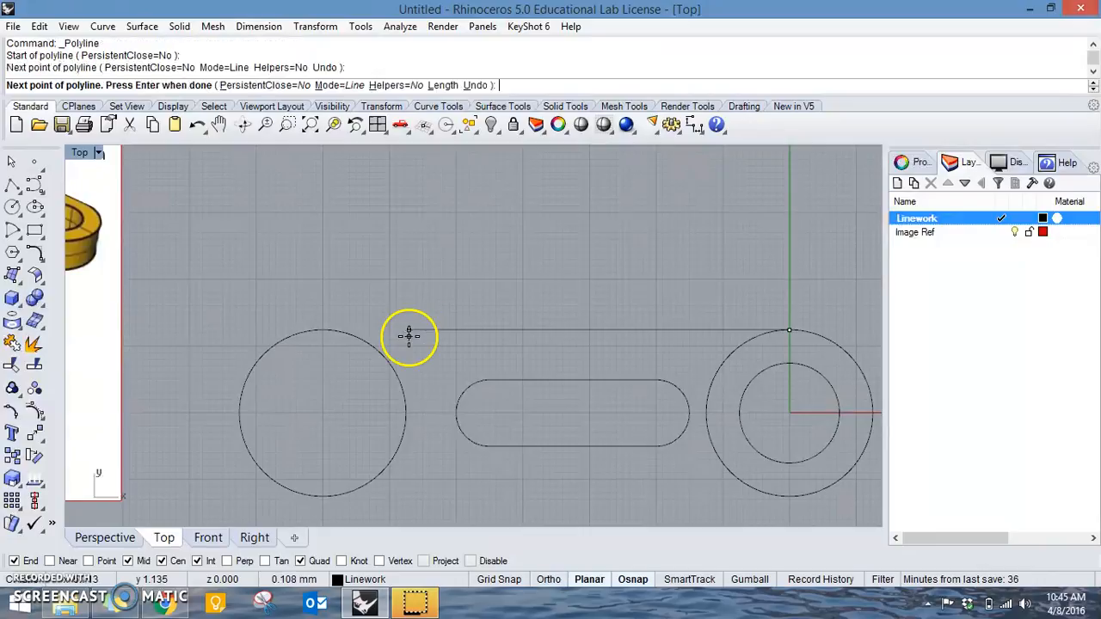
{"action": "key", "text": "Return"}
Examine the upper fork arm's dimensions in the reference picture, including its vertical offset and corner radius.
{"action": "scroll", "coordinate": [356, 275], "scroll_direction": "down", "scroll_amount": 1}
{"action": "right_click_drag", "start_coordinate": [356, 275], "coordinate": [533, 330]}
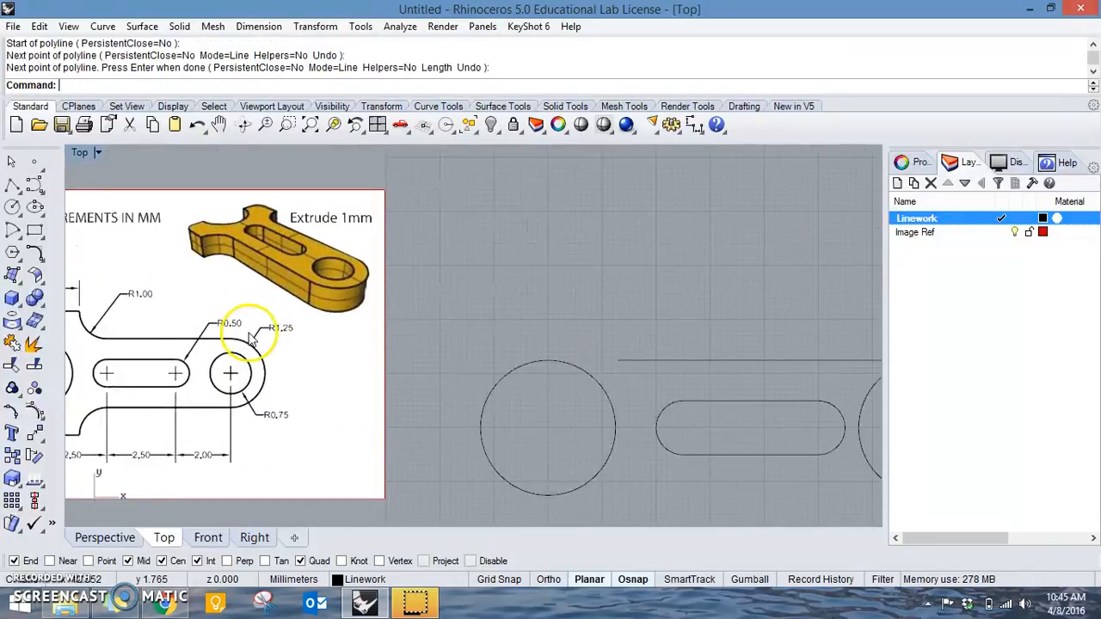
{"action": "right_click_drag", "start_coordinate": [246, 332], "coordinate": [444, 339]}
{"action": "scroll", "coordinate": [292, 339], "scroll_direction": "up", "scroll_amount": 3}
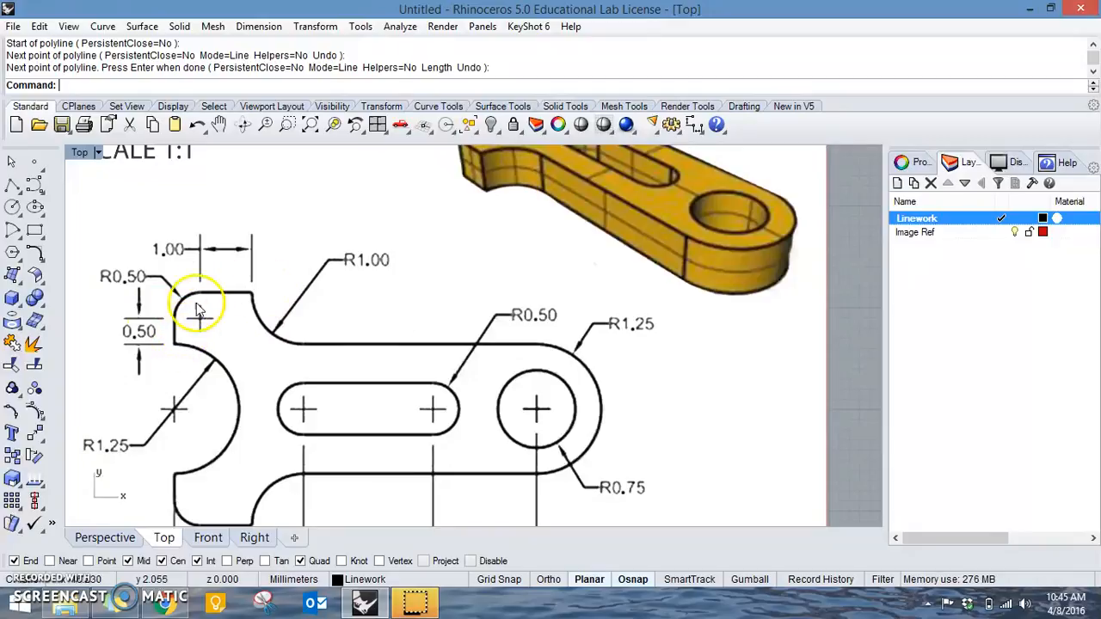
{"action": "scroll", "coordinate": [484, 354], "scroll_direction": "down", "scroll_amount": 3}
{"action": "scroll", "coordinate": [484, 351], "scroll_direction": "down", "scroll_amount": 2}
{"action": "right_click_drag", "start_coordinate": [536, 353], "coordinate": [339, 333]}
{"action": "right_click_drag", "start_coordinate": [488, 363], "coordinate": [532, 363]}
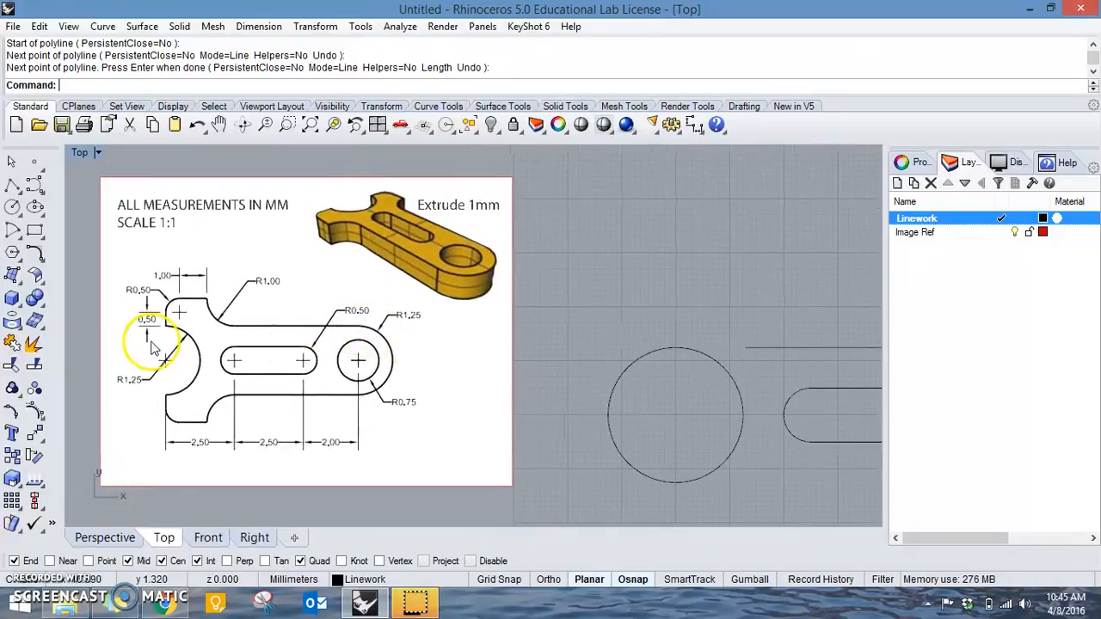
{"action": "scroll", "coordinate": [168, 320], "scroll_direction": "up", "scroll_amount": 4}
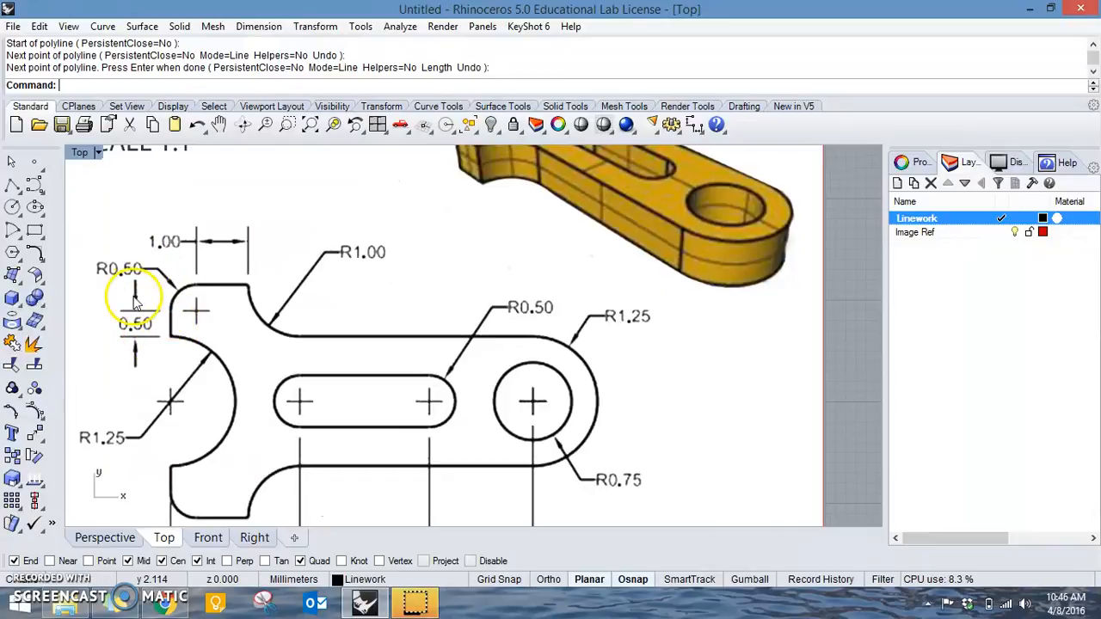
{"action": "scroll", "coordinate": [569, 338], "scroll_direction": "down", "scroll_amount": 6}
Draw a 1 mm vertical line upward from the top quadrant of the fork cut-out circle.
{"action": "right_click_drag", "start_coordinate": [569, 338], "coordinate": [386, 307]}
{"action": "scroll", "coordinate": [678, 334], "scroll_direction": "up", "scroll_amount": 4}
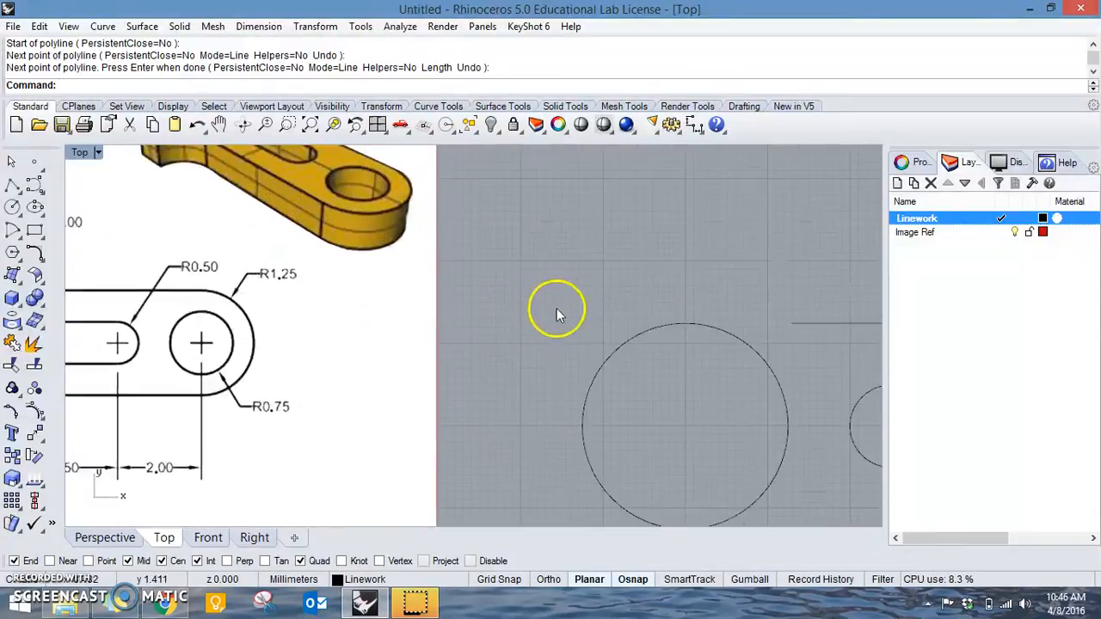
{"action": "right_click_drag", "start_coordinate": [578, 318], "coordinate": [634, 324]}
{"action": "scroll", "coordinate": [647, 327], "scroll_direction": "down", "scroll_amount": 3}
{"action": "right_click", "coordinate": [648, 297]}
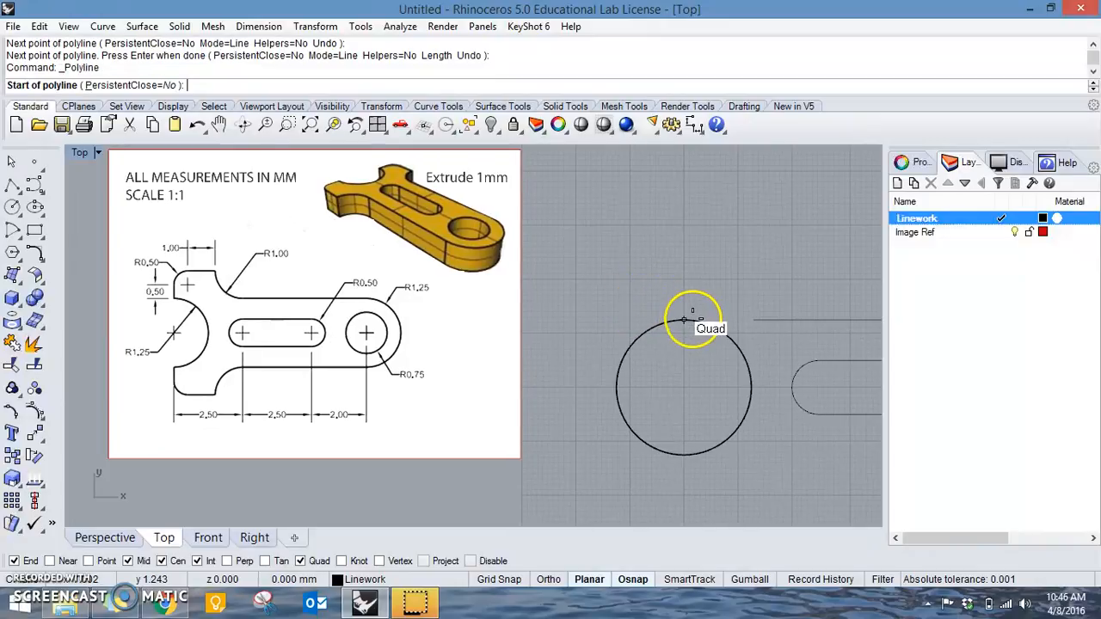
{"action": "left_click", "coordinate": [684, 319]}
{"action": "type", "text": "1"}
{"action": "key", "text": "Return"}
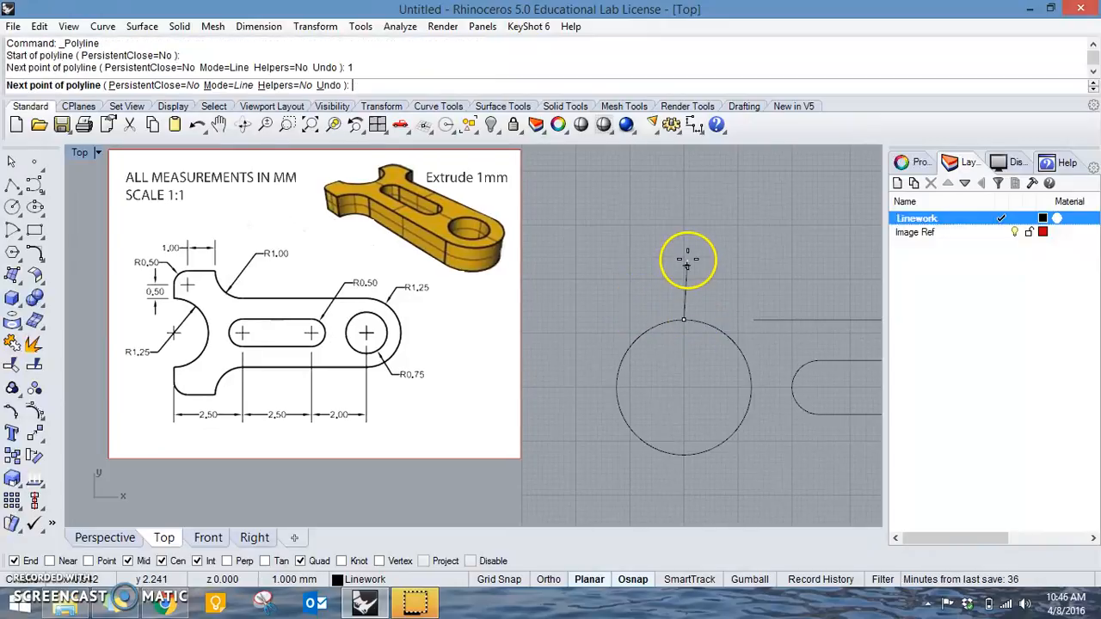
{"action": "left_click", "coordinate": [620, 209]}
{"action": "key", "text": "Return"}
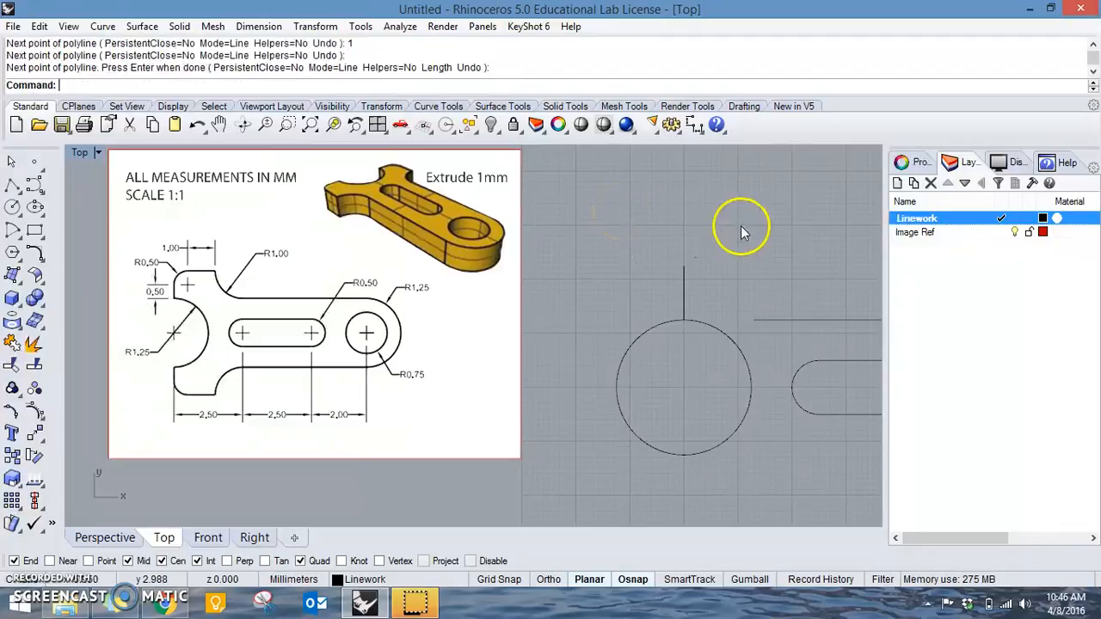
Draw a 1.5 mm horizontal line to the right from the upper end of the fork's vertical line.
{"action": "scroll", "coordinate": [167, 262], "scroll_direction": "up", "scroll_amount": 1}
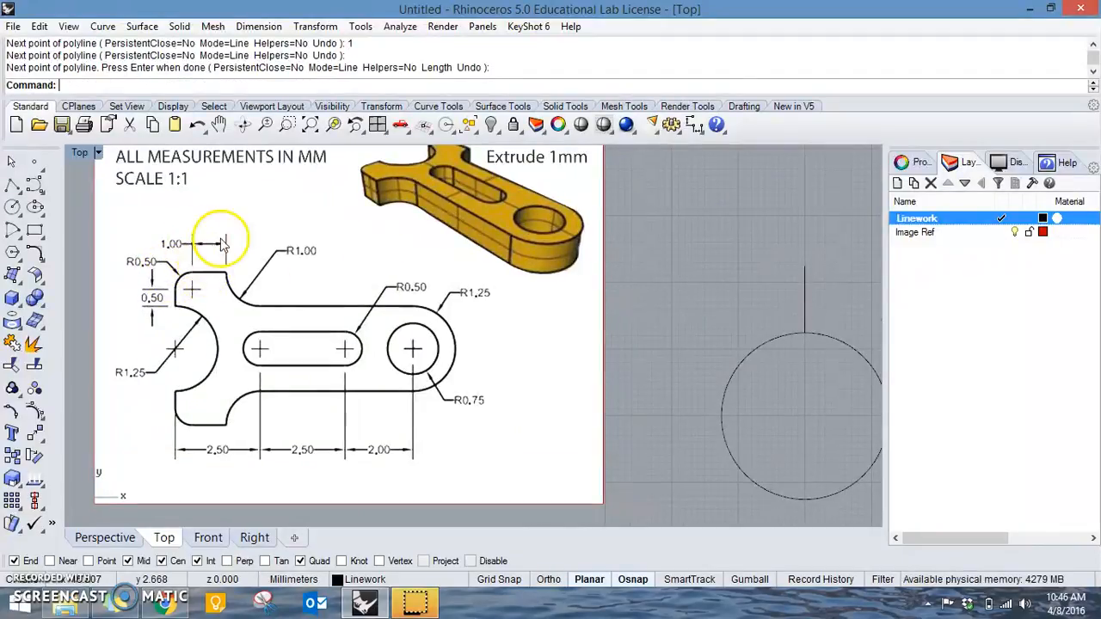
{"action": "right_click", "coordinate": [770, 274]}
{"action": "right_click_drag", "start_coordinate": [805, 274], "coordinate": [634, 245]}
{"action": "left_click", "coordinate": [635, 237]}
{"action": "scroll", "coordinate": [717, 237], "scroll_direction": "down", "scroll_amount": 8}
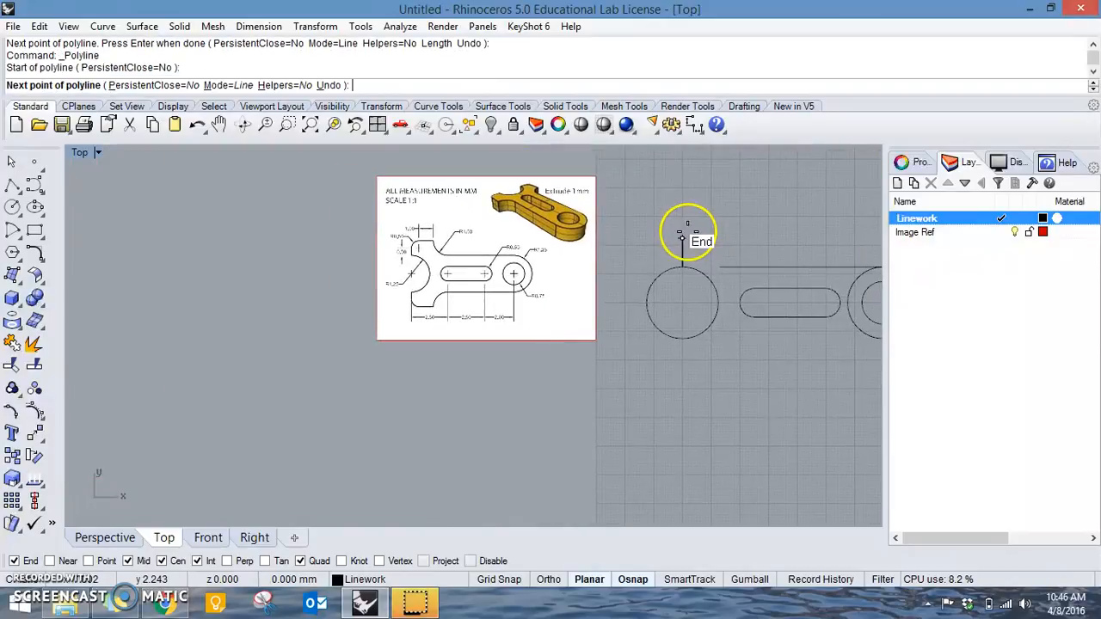
{"action": "scroll", "coordinate": [624, 266], "scroll_direction": "up", "scroll_amount": 4}
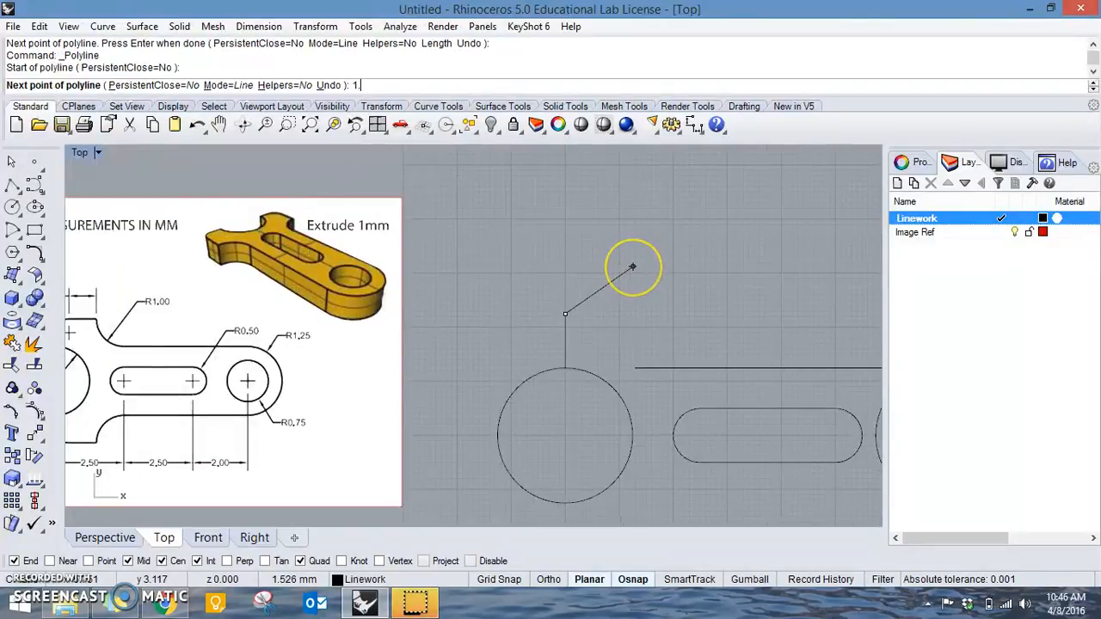
{"action": "key", "text": "Return"}
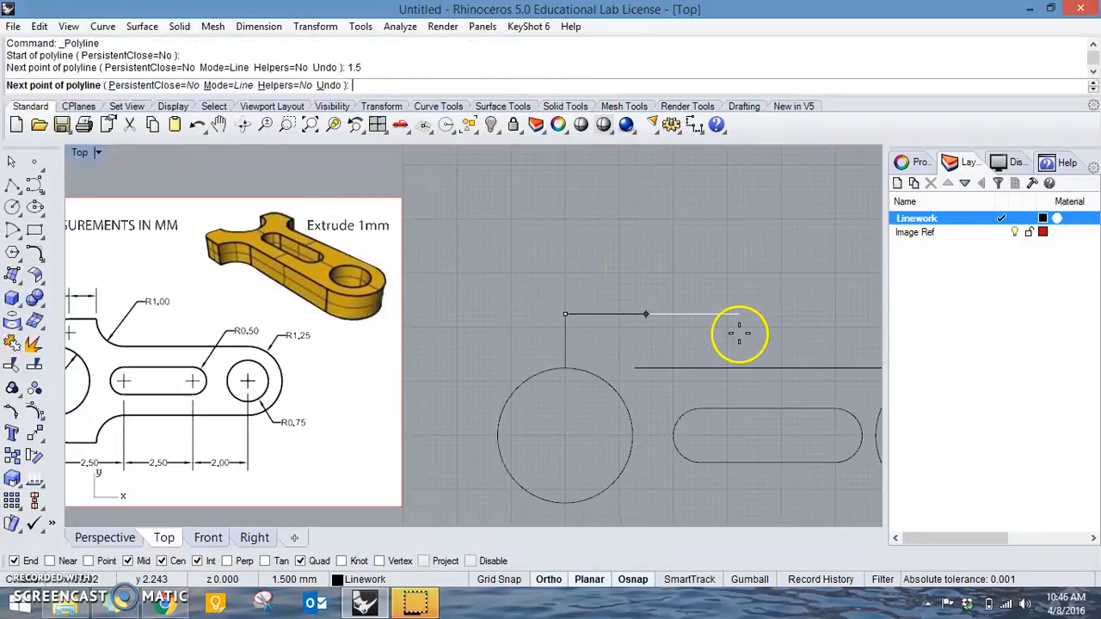
{"action": "left_click", "coordinate": [739, 332], "text": "shift"}
{"action": "right_click", "coordinate": [734, 298]}
Draw a circle of radius 1 mm in the free space above the fork arm's horizontal line for the R1.00 curve.
{"action": "right_click_drag", "start_coordinate": [209, 330], "coordinate": [317, 338]}
{"action": "scroll", "coordinate": [206, 334], "scroll_direction": "up", "scroll_amount": 2}
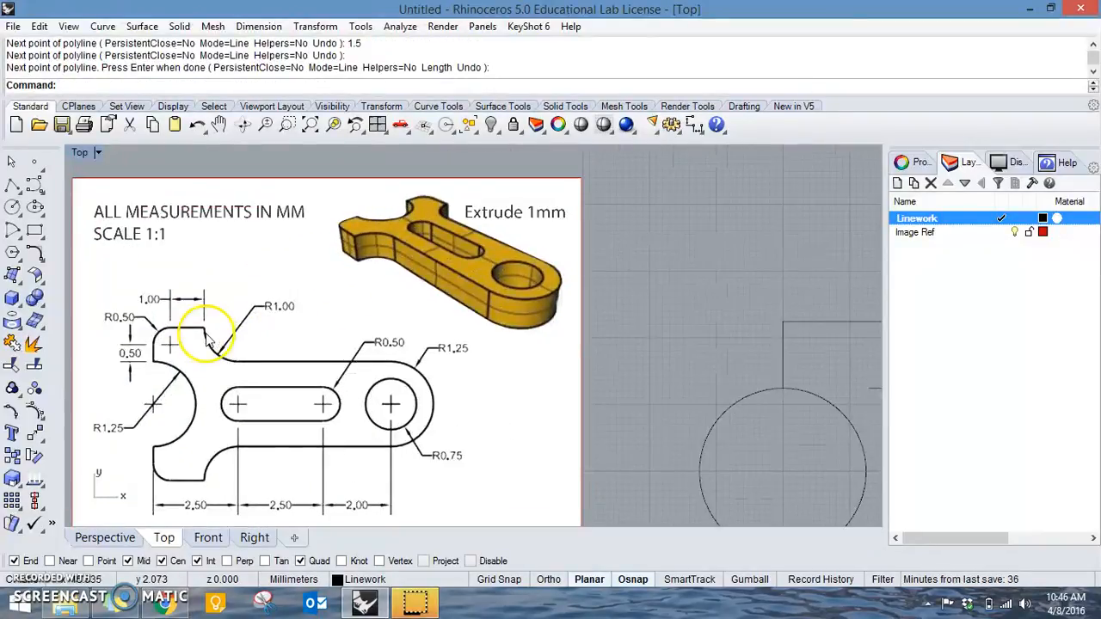
{"action": "right_click_drag", "start_coordinate": [757, 364], "coordinate": [546, 347]}
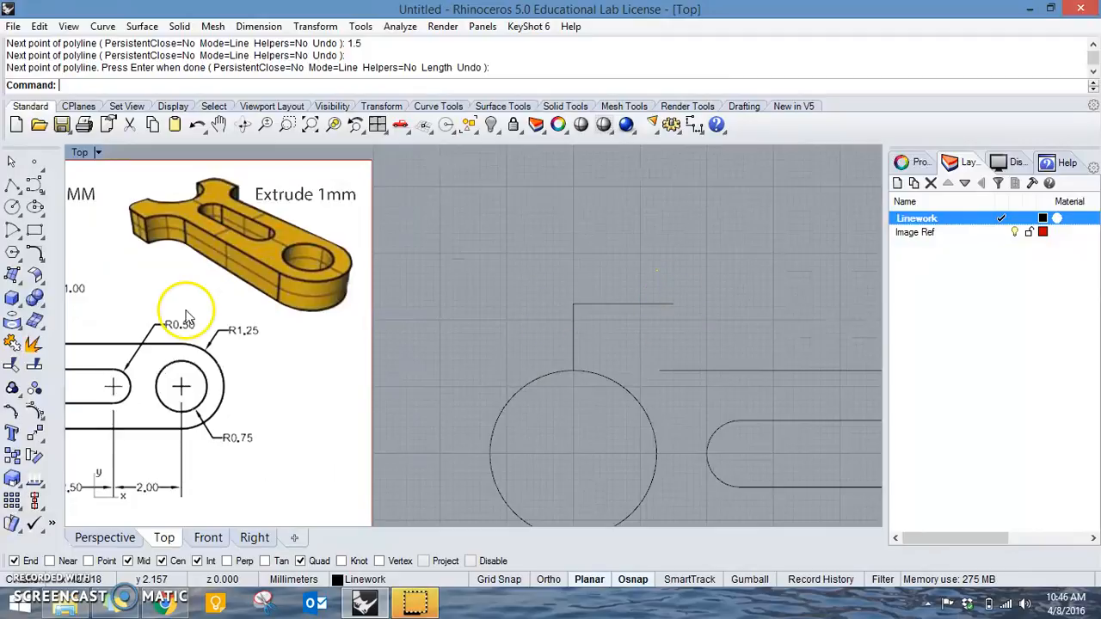
{"action": "right_click_drag", "start_coordinate": [187, 311], "coordinate": [395, 309]}
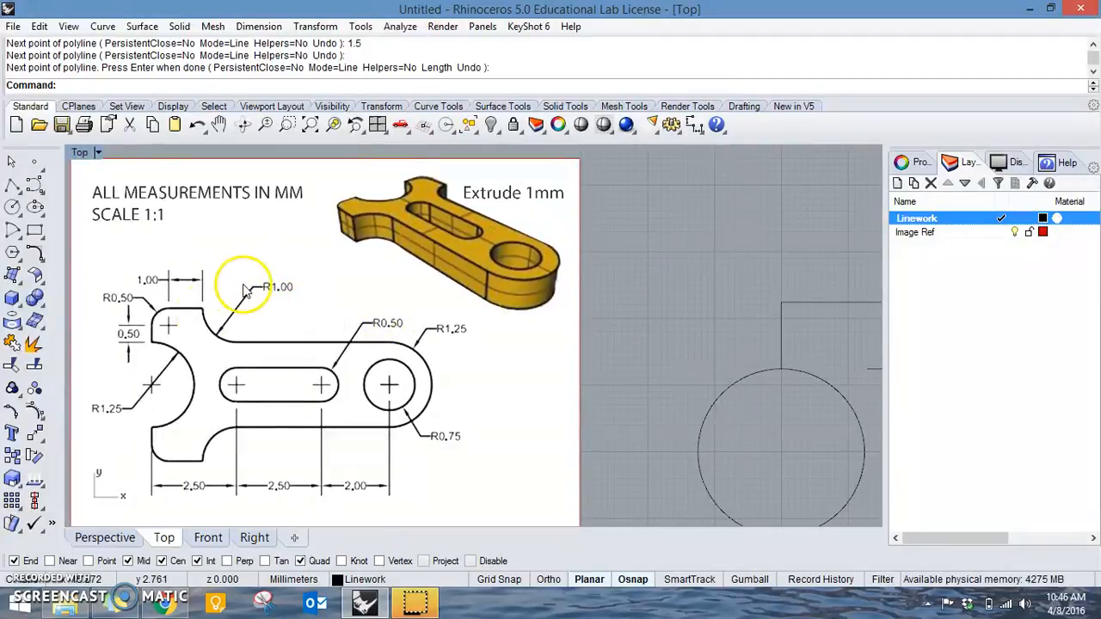
{"action": "scroll", "coordinate": [633, 319], "scroll_direction": "down", "scroll_amount": 3}
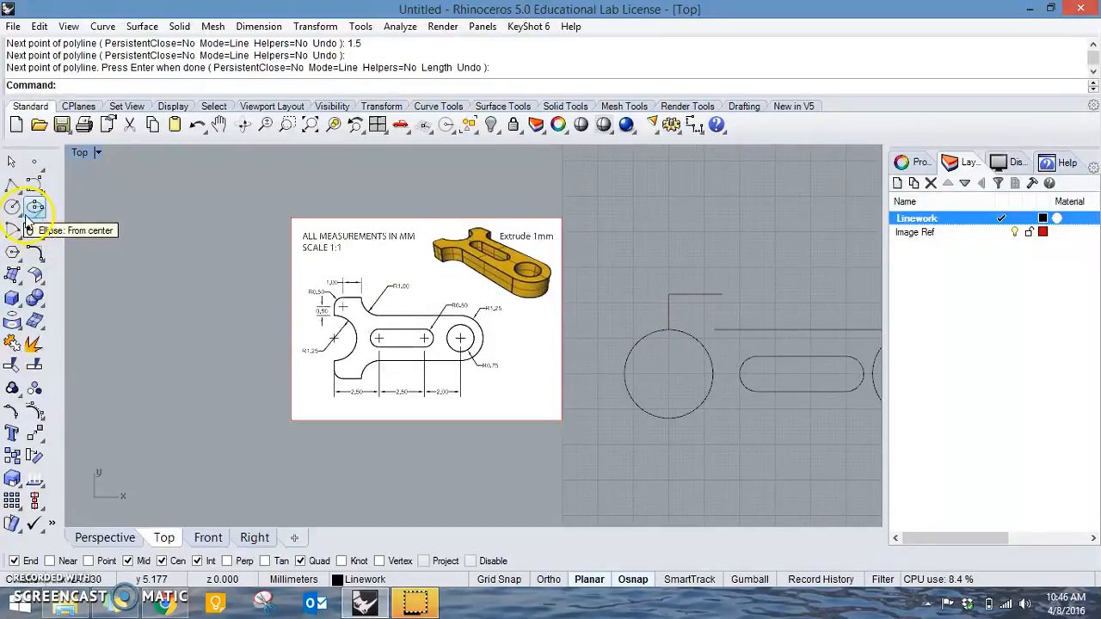
{"action": "left_click", "coordinate": [12, 209]}
{"action": "left_click", "coordinate": [718, 251]}
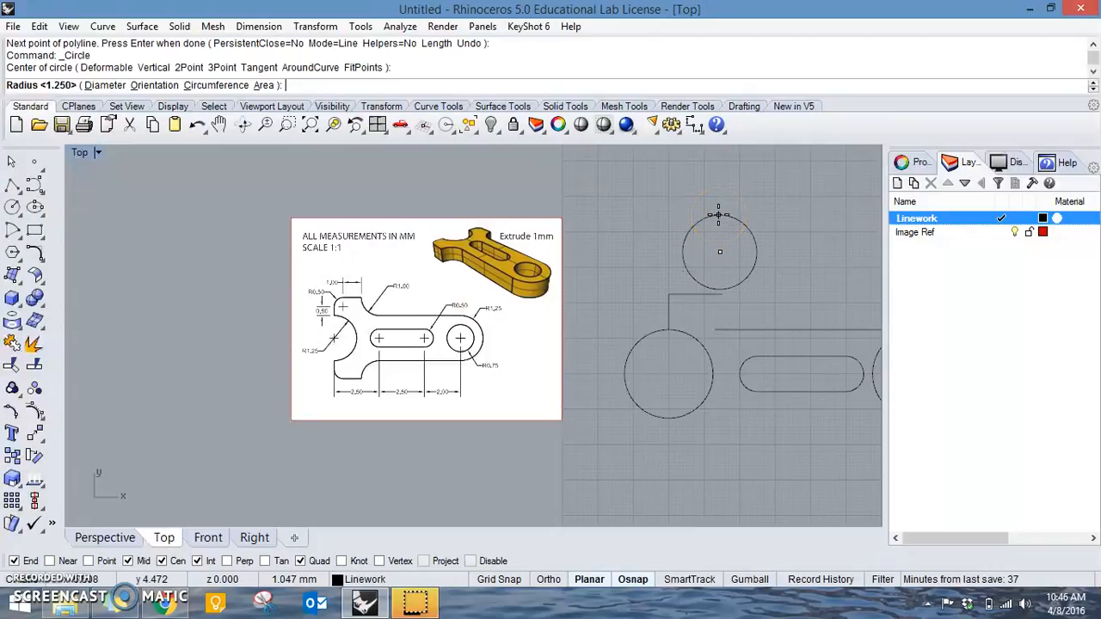
{"action": "key", "text": "Return"}
Move the 1 mm radius circle by its left quadrant onto the right end of the fork arm's 1.5 mm line.
{"action": "left_click", "coordinate": [719, 217]}
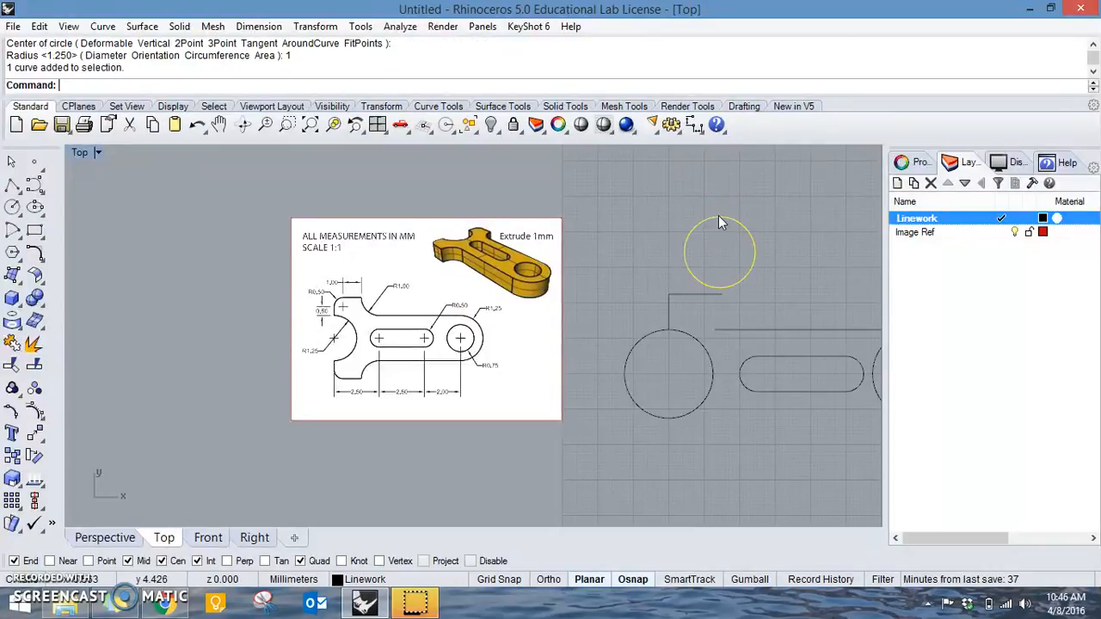
{"action": "type", "text": "m"}
{"action": "key", "text": "Return"}
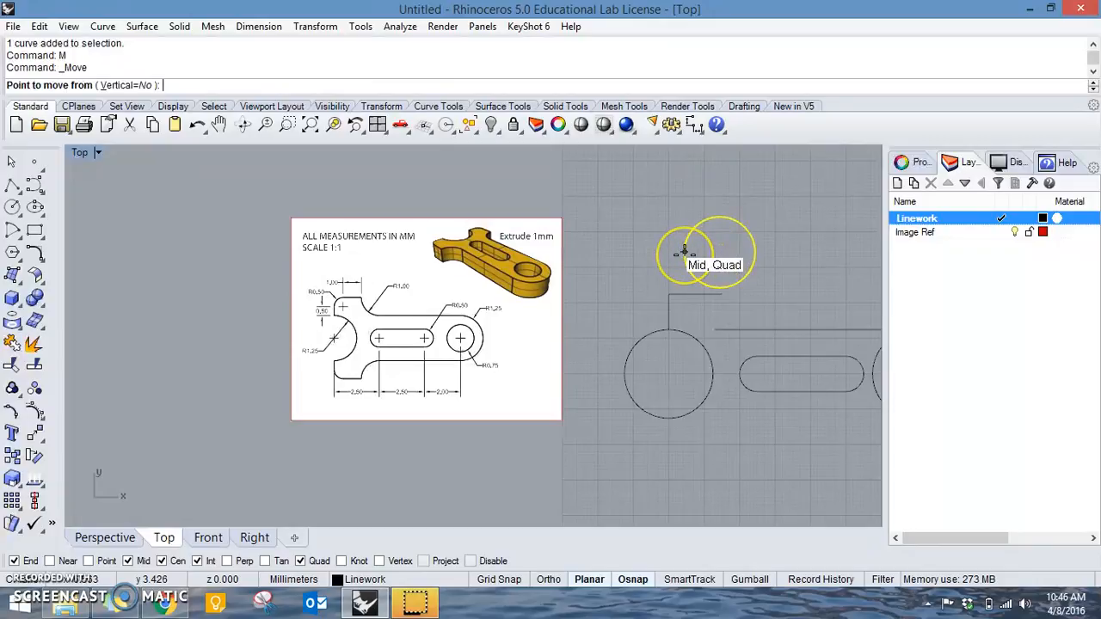
{"action": "left_click", "coordinate": [682, 253]}
{"action": "scroll", "coordinate": [737, 301], "scroll_direction": "up", "scroll_amount": 3}
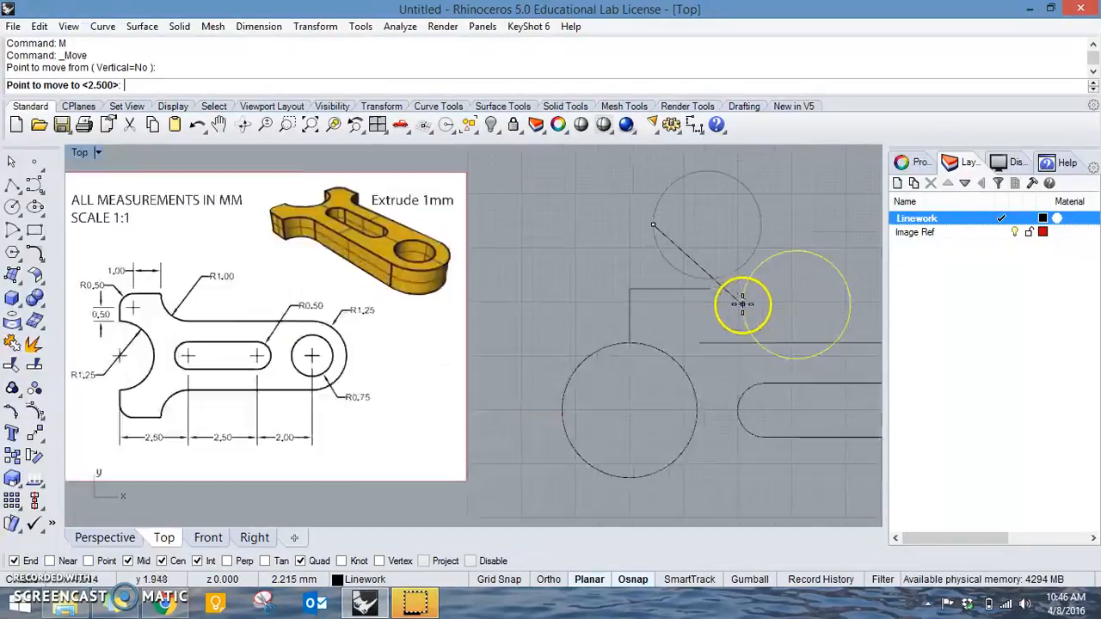
{"action": "left_click", "coordinate": [669, 269]}
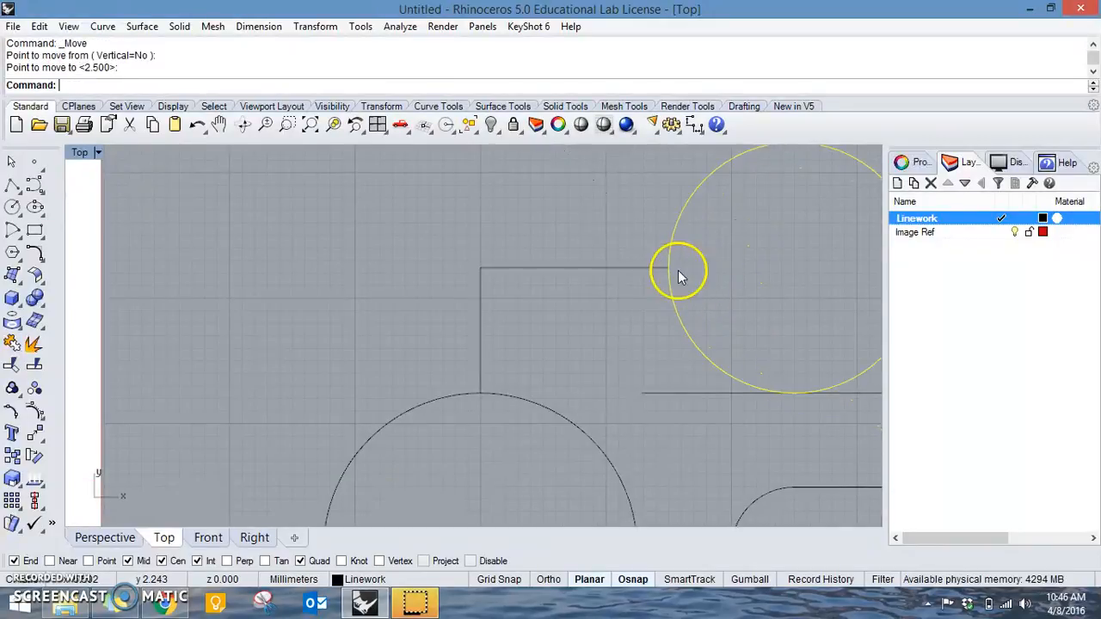
{"action": "scroll", "coordinate": [675, 289], "scroll_direction": "down", "scroll_amount": 5}
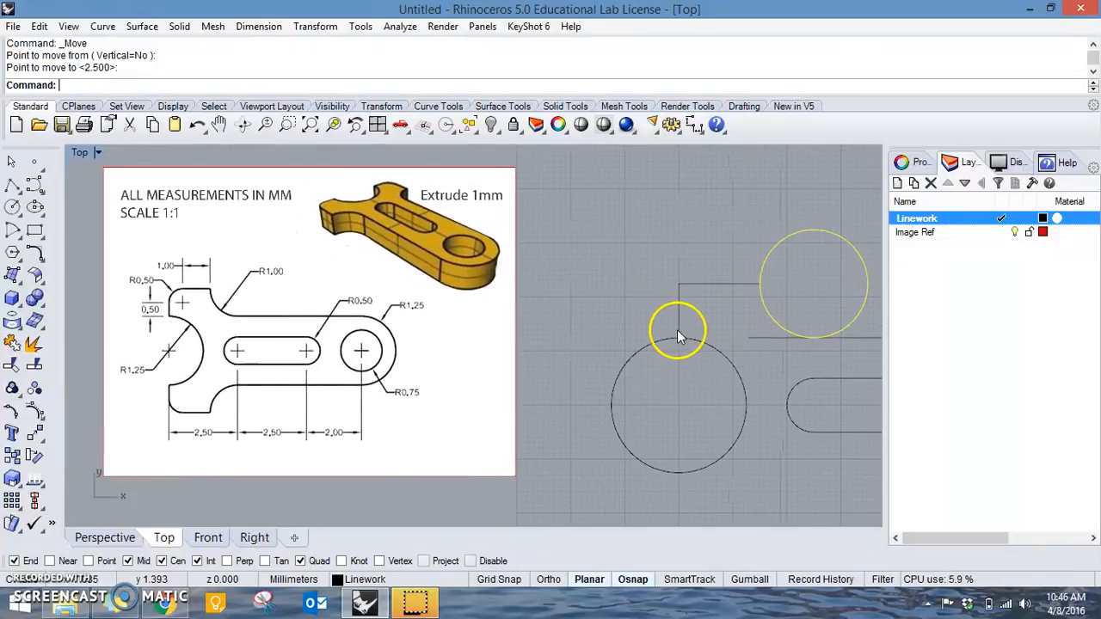
Fillet the corner between the fork arm's vertical line and its horizontal line with a radius of 0.5 mm.
{"action": "left_click", "coordinate": [714, 323]}
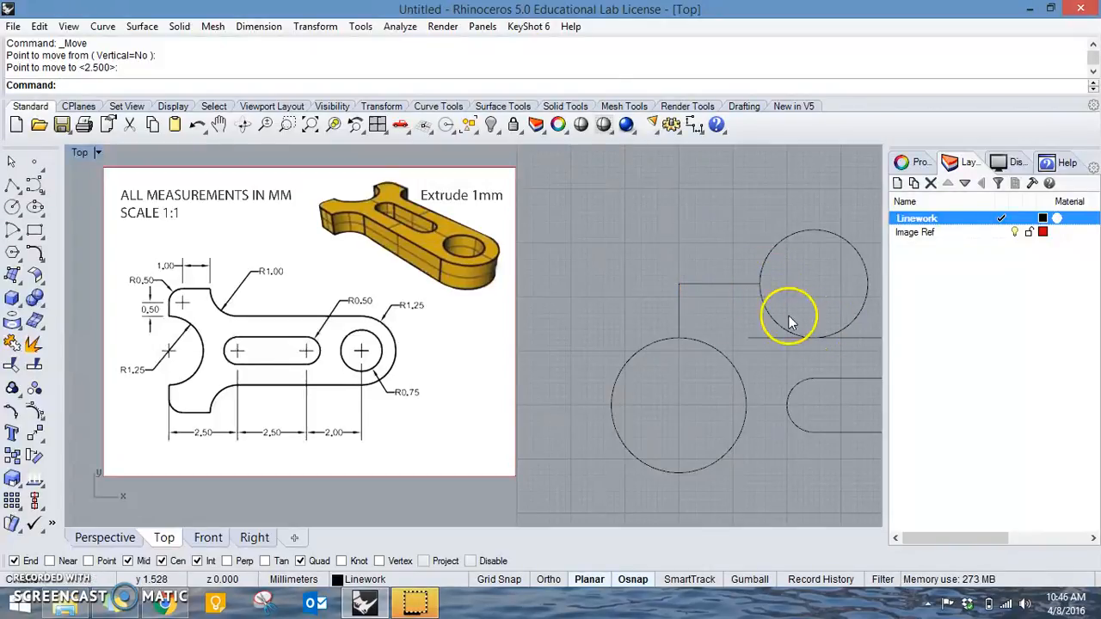
{"action": "right_click_drag", "start_coordinate": [828, 332], "coordinate": [678, 311]}
{"action": "scroll", "coordinate": [828, 327], "scroll_direction": "down", "scroll_amount": 3}
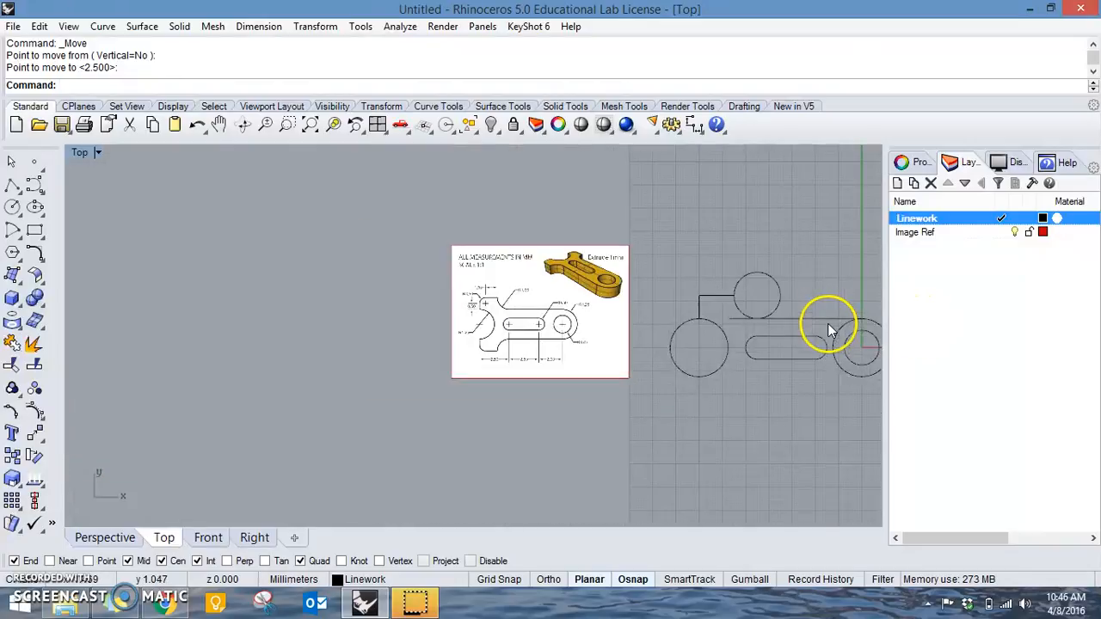
{"action": "scroll", "coordinate": [651, 327], "scroll_direction": "up", "scroll_amount": 2}
{"action": "scroll", "coordinate": [729, 348], "scroll_direction": "up", "scroll_amount": 4}
{"action": "scroll", "coordinate": [729, 343], "scroll_direction": "down", "scroll_amount": 4}
{"action": "right_click_drag", "start_coordinate": [728, 347], "coordinate": [673, 358]}
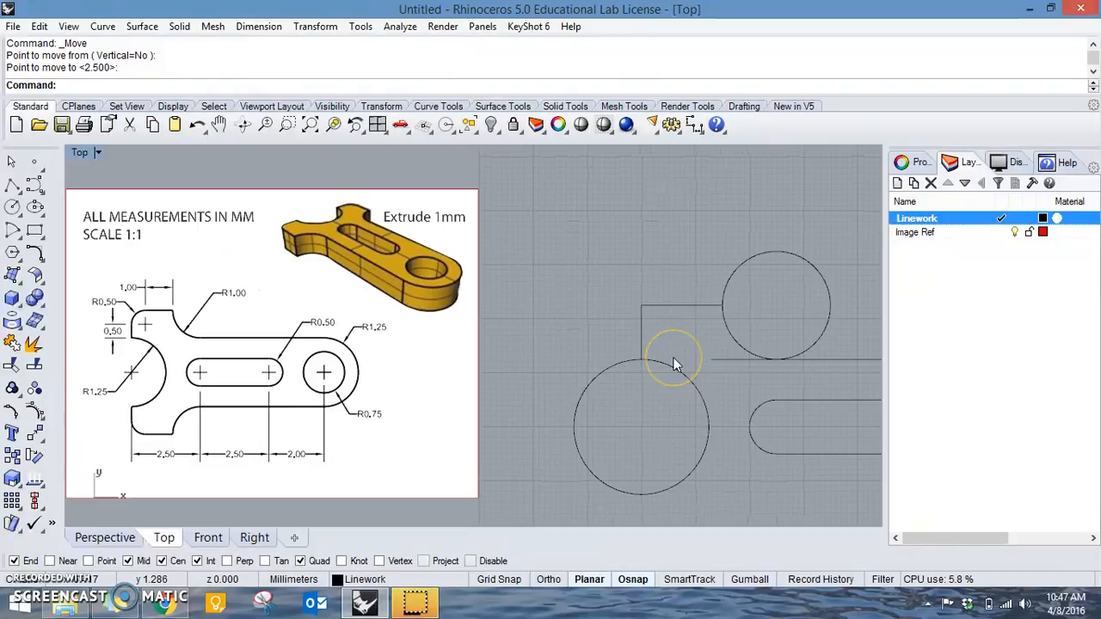
{"action": "left_click", "coordinate": [34, 253]}
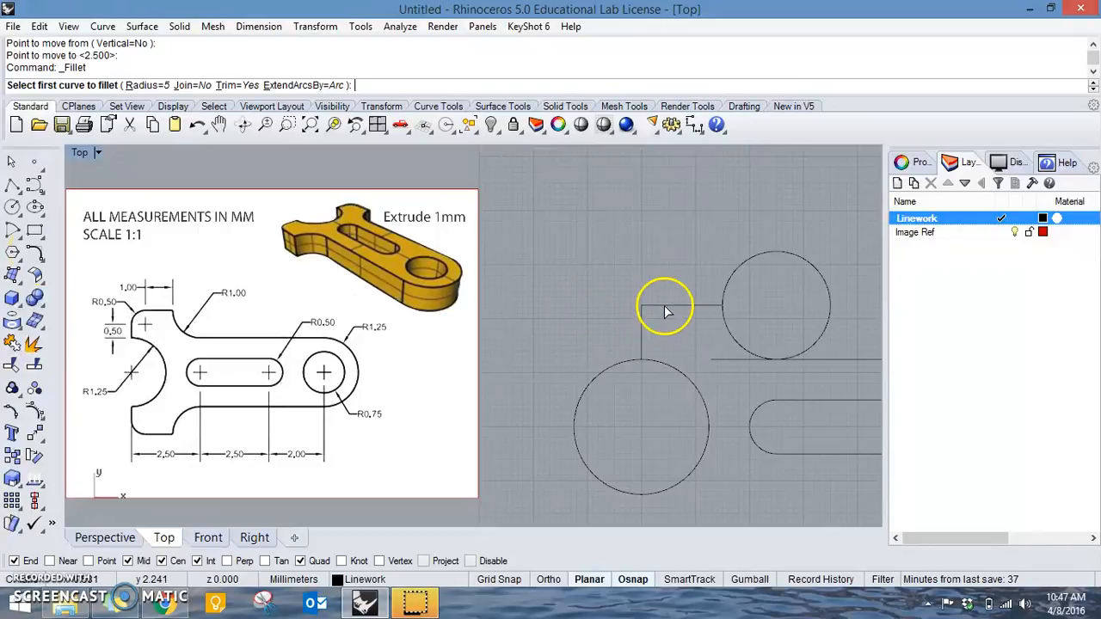
{"action": "type", "text": ".5"}
{"action": "key", "text": "Return"}
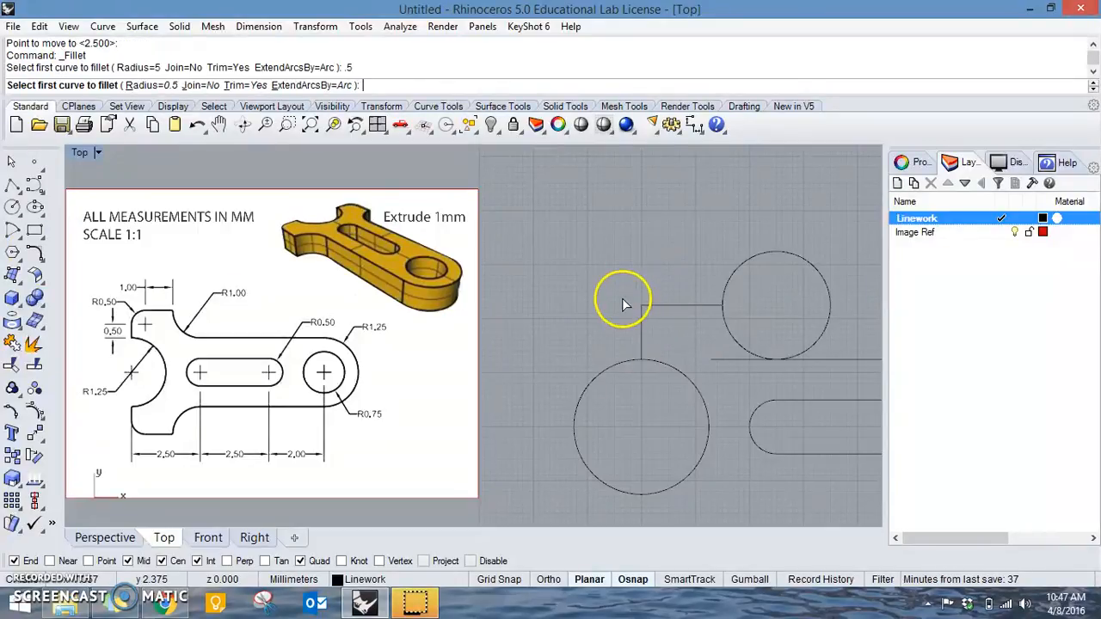
{"action": "left_click", "coordinate": [662, 303]}
{"action": "left_click", "coordinate": [663, 305]}
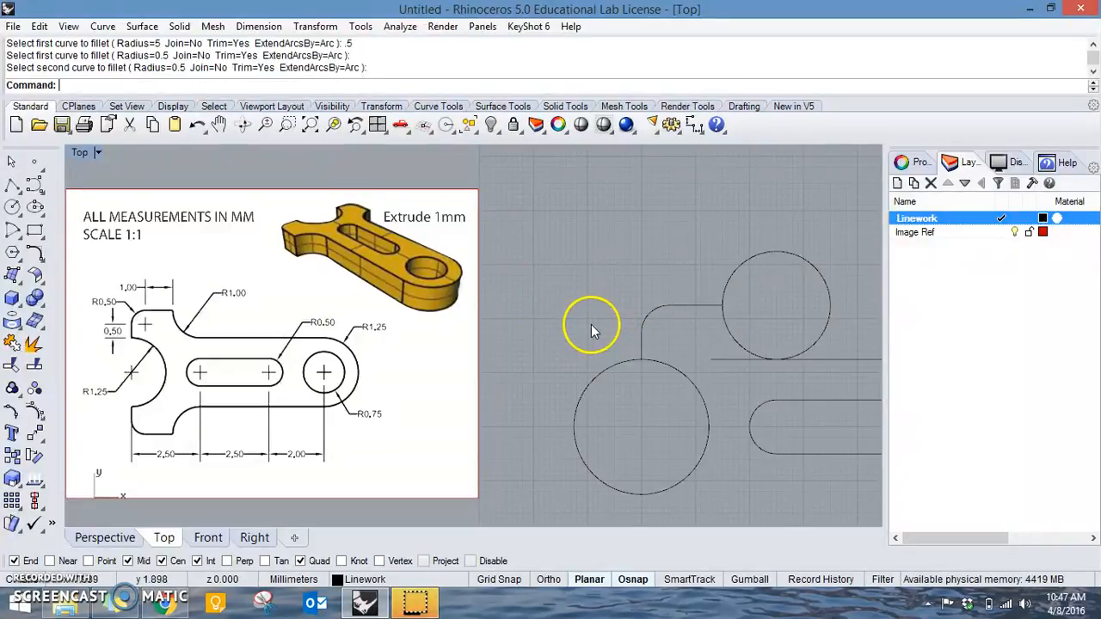
Try to trim the 1 mm radius circle and the straight edge's leftover stub beside the fork arm.
{"action": "type", "text": "Trim"}
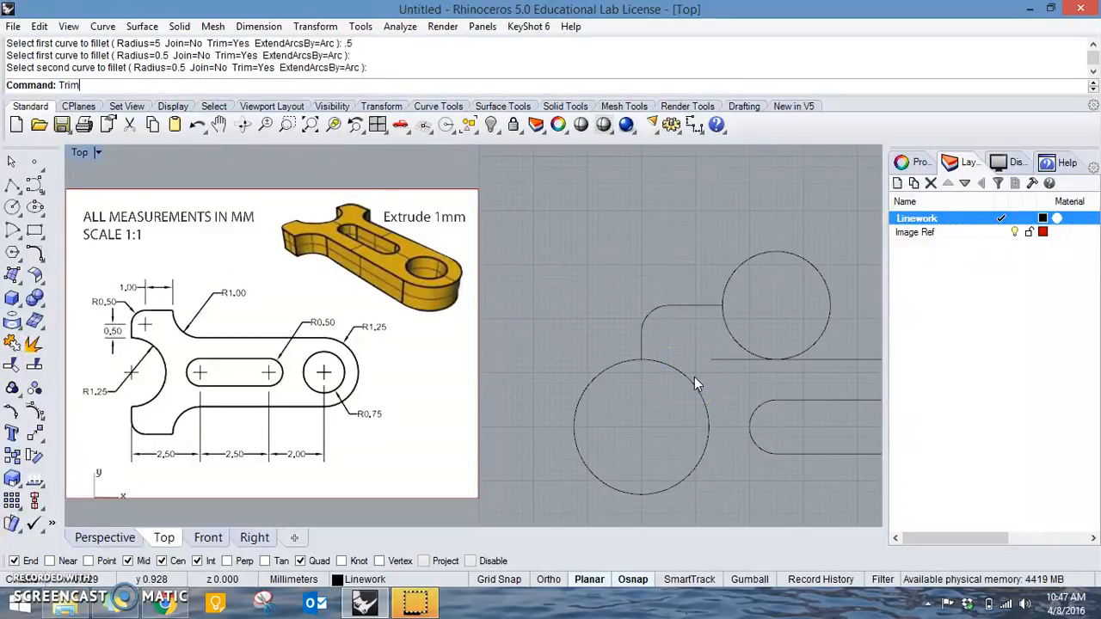
{"action": "key", "text": "Return"}
{"action": "left_click", "coordinate": [784, 357]}
{"action": "left_click_drag", "start_coordinate": [760, 338], "coordinate": [760, 337]}
{"action": "key", "text": "Return"}
{"action": "left_click", "coordinate": [742, 360]}
{"action": "left_click", "coordinate": [801, 350]}
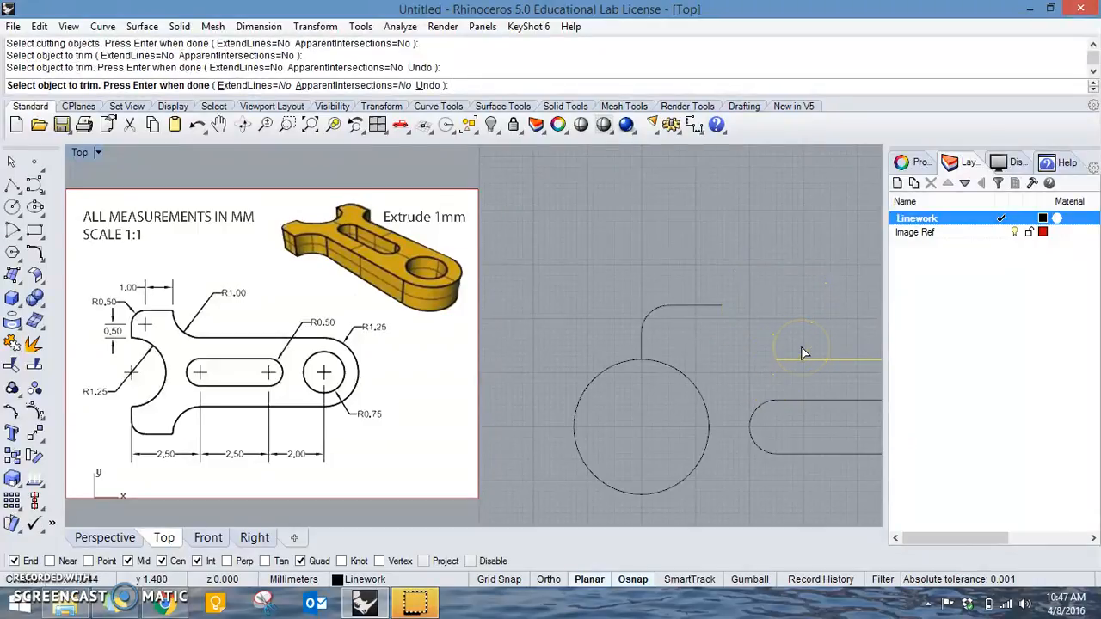
{"action": "key", "text": "ctrl+z"}
{"action": "key", "text": "Return"}
{"action": "key", "text": "Return"}
Trim the 1 mm radius circle to the concave arc joining the fork arm to the straight edge, removing the edge's leftover stub.
{"action": "left_click_drag", "start_coordinate": [818, 376], "coordinate": [707, 285]}
{"action": "key", "text": "Return"}
{"action": "left_click_drag", "start_coordinate": [858, 304], "coordinate": [796, 278]}
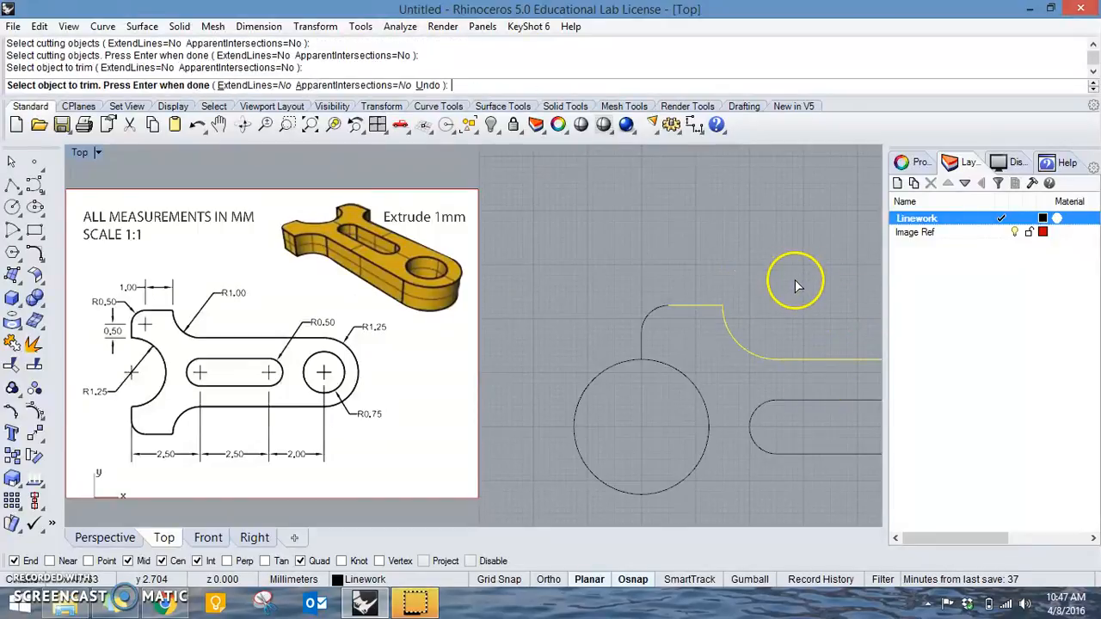
{"action": "key", "text": "Return"}
Join the straight edge, concave arc and fork arm's lines and fillet into one open curve.
{"action": "right_click_drag", "start_coordinate": [788, 342], "coordinate": [671, 309]}
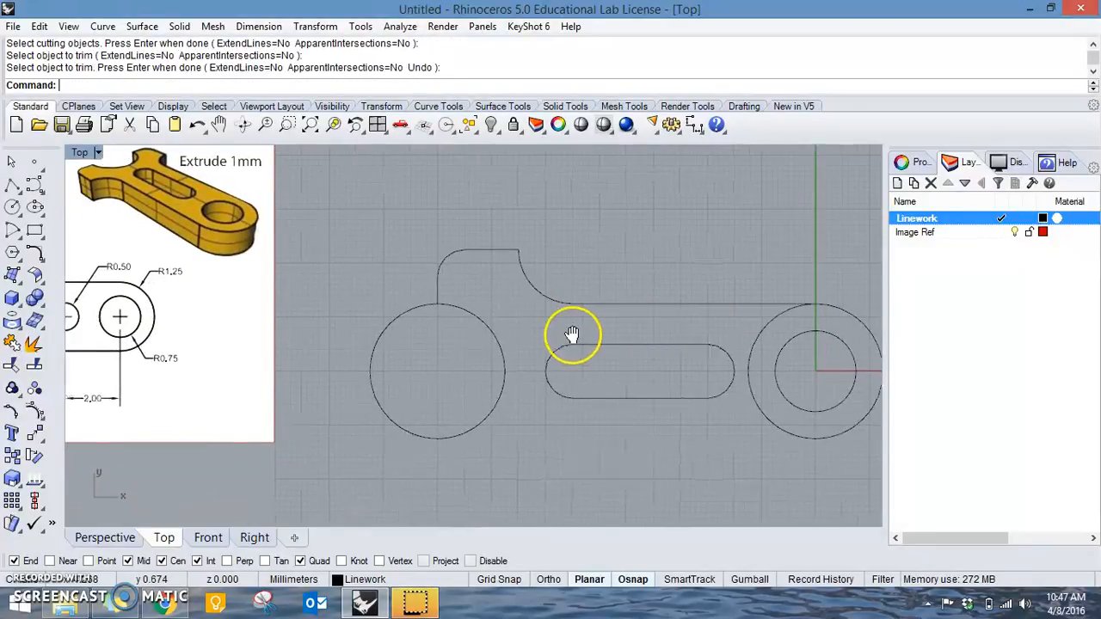
{"action": "left_click_drag", "start_coordinate": [589, 315], "coordinate": [513, 258]}
{"action": "left_click", "coordinate": [465, 253]}
{"action": "left_click", "coordinate": [439, 263]}
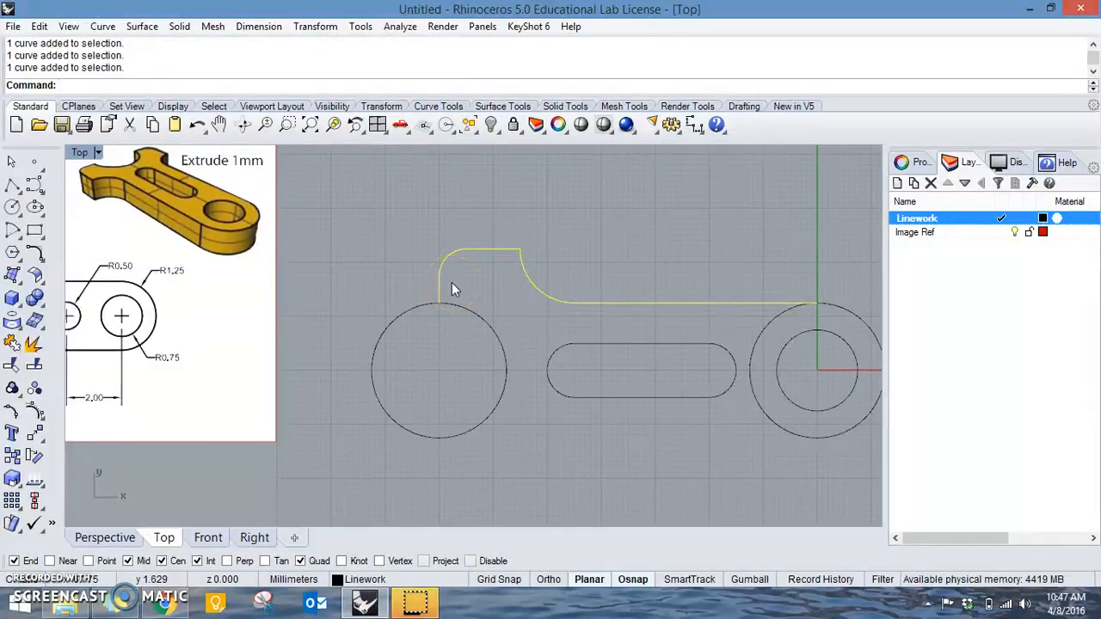
{"action": "key", "text": "ctrl+j"}
Mirror the joined upper profile across the horizontal centreline through the round hole to create the lower half.
{"action": "right_click_drag", "start_coordinate": [539, 343], "coordinate": [487, 342]}
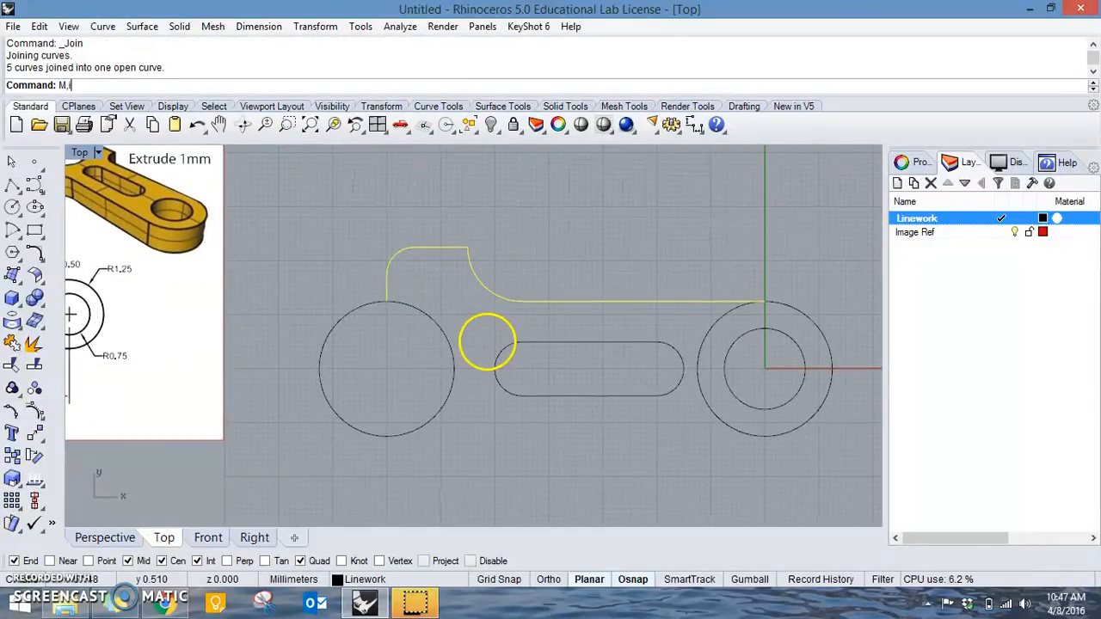
{"action": "key", "text": "BackSpace"}
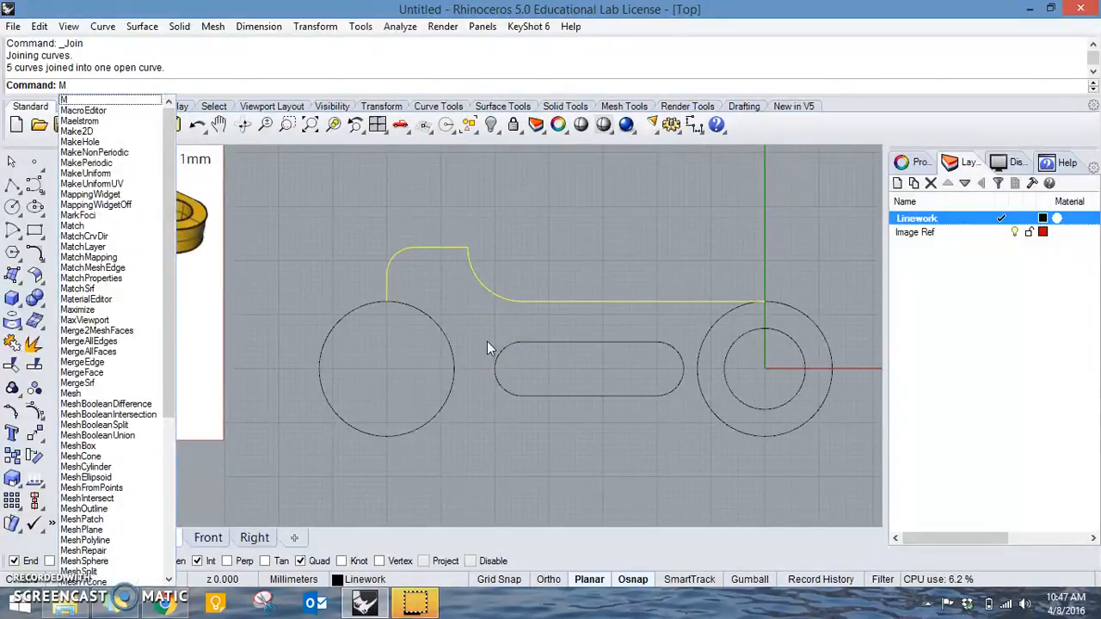
{"action": "type", "text": "irror"}
{"action": "key", "text": "Return"}
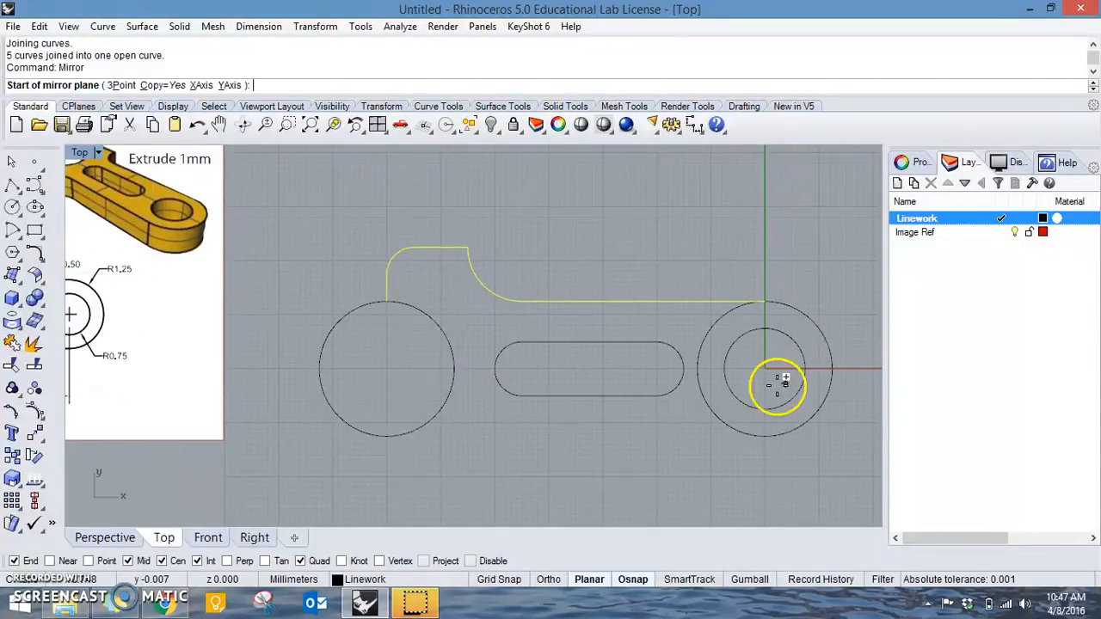
{"action": "left_click", "coordinate": [805, 368]}
{"action": "left_click", "coordinate": [647, 381]}
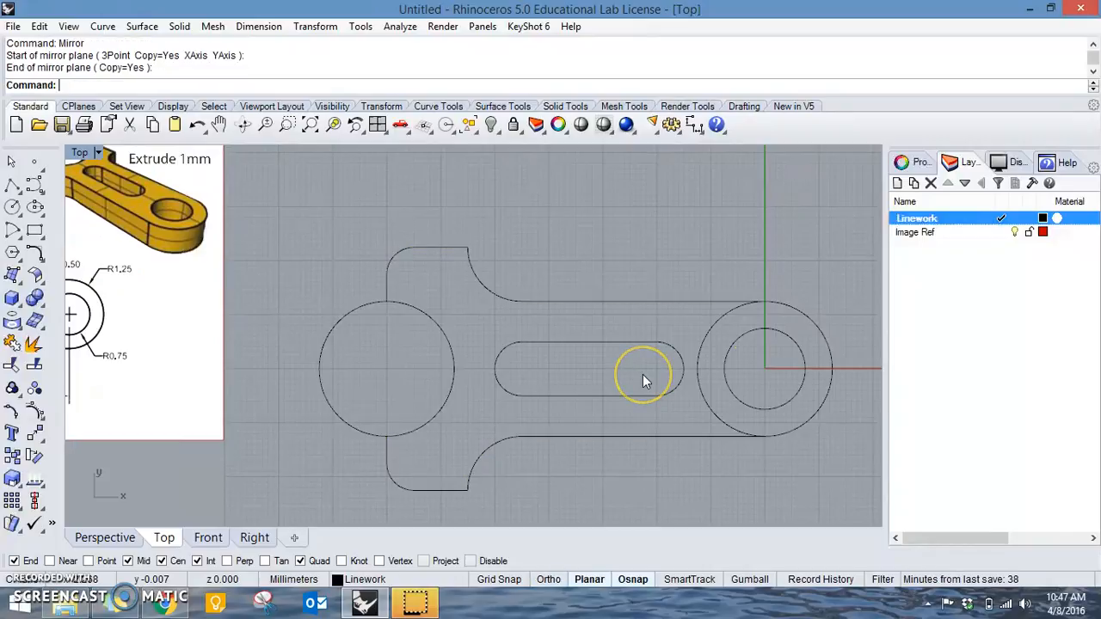
Trim away the outer part of the fork cut-out circle and the inner half of the rounded end's circle.
{"action": "key", "text": "Return"}
{"action": "left_click", "coordinate": [709, 411]}
{"action": "left_click_drag", "start_coordinate": [363, 229], "coordinate": [363, 230]}
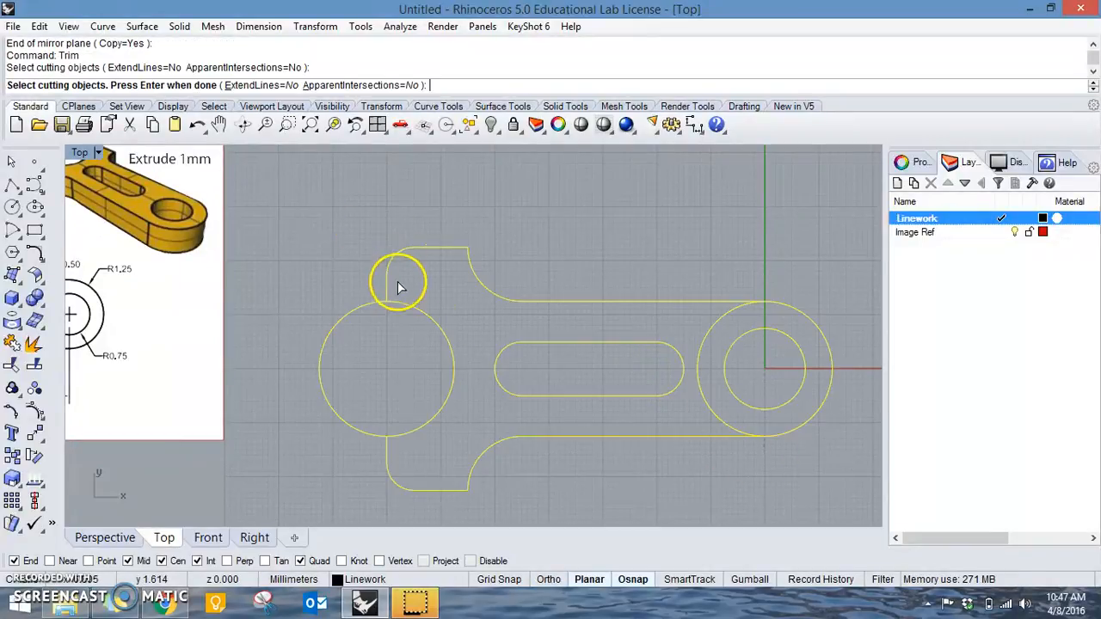
{"action": "key", "text": "Return"}
{"action": "left_click_drag", "start_coordinate": [297, 259], "coordinate": [296, 259]}
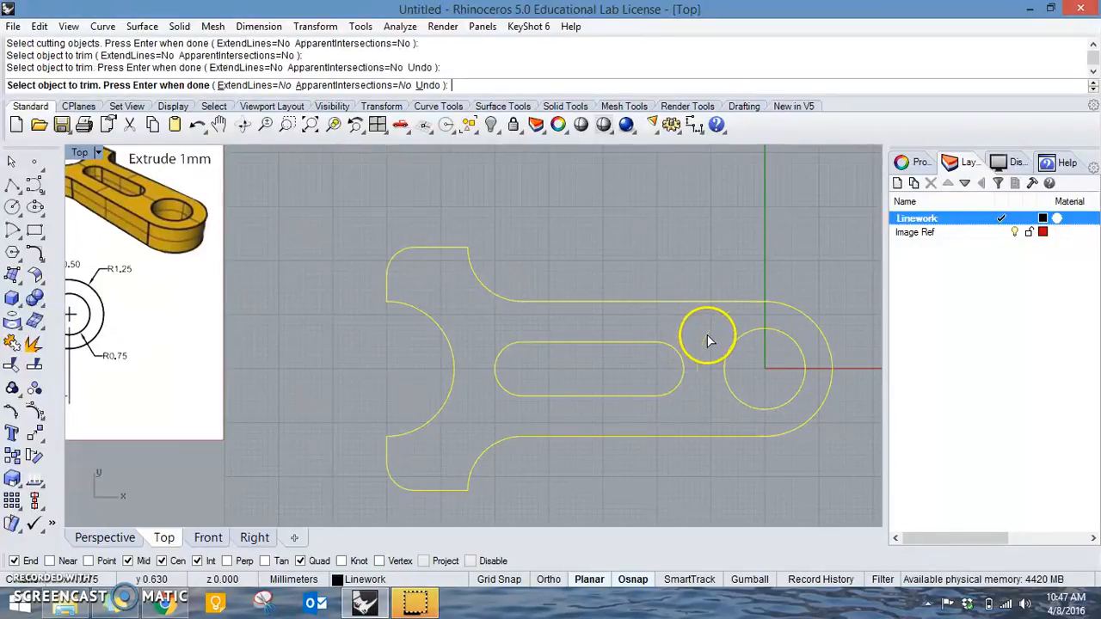
{"action": "key", "text": "Return"}
Join all of the bracket's linework into closed curves for the outer outline and the slot.
{"action": "scroll", "coordinate": [443, 308], "scroll_direction": "down", "scroll_amount": 3}
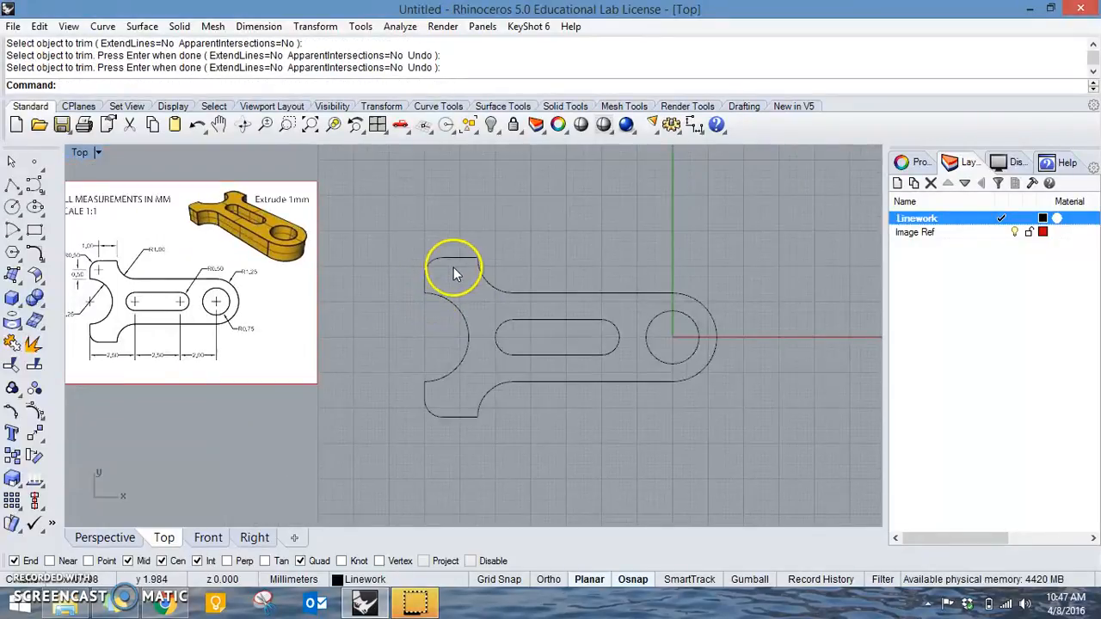
{"action": "scroll", "coordinate": [453, 267], "scroll_direction": "up", "scroll_amount": 5}
{"action": "right_click_drag", "start_coordinate": [435, 294], "coordinate": [294, 290]}
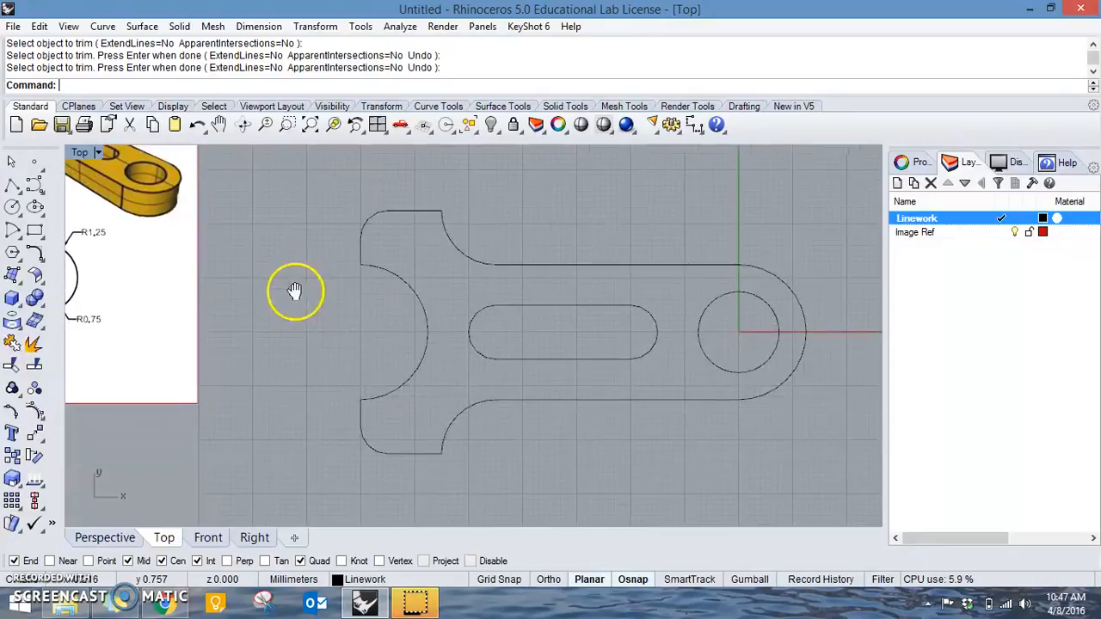
{"action": "left_click_drag", "start_coordinate": [826, 444], "coordinate": [327, 187]}
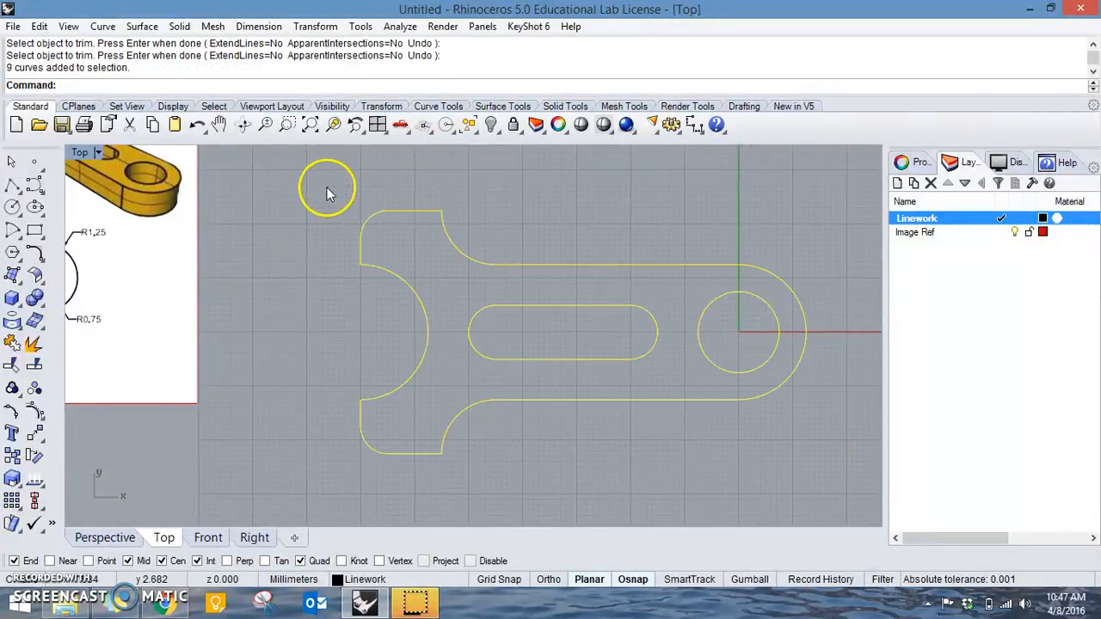
{"action": "key", "text": "ctrl+j"}
{"action": "key", "text": "Escape"}
{"action": "scroll", "coordinate": [553, 209], "scroll_direction": "down", "scroll_amount": 2}
Dimension the straight top edge of the upper fork arm horizontally, placing the dimension just above it.
{"action": "left_click", "coordinate": [744, 106]}
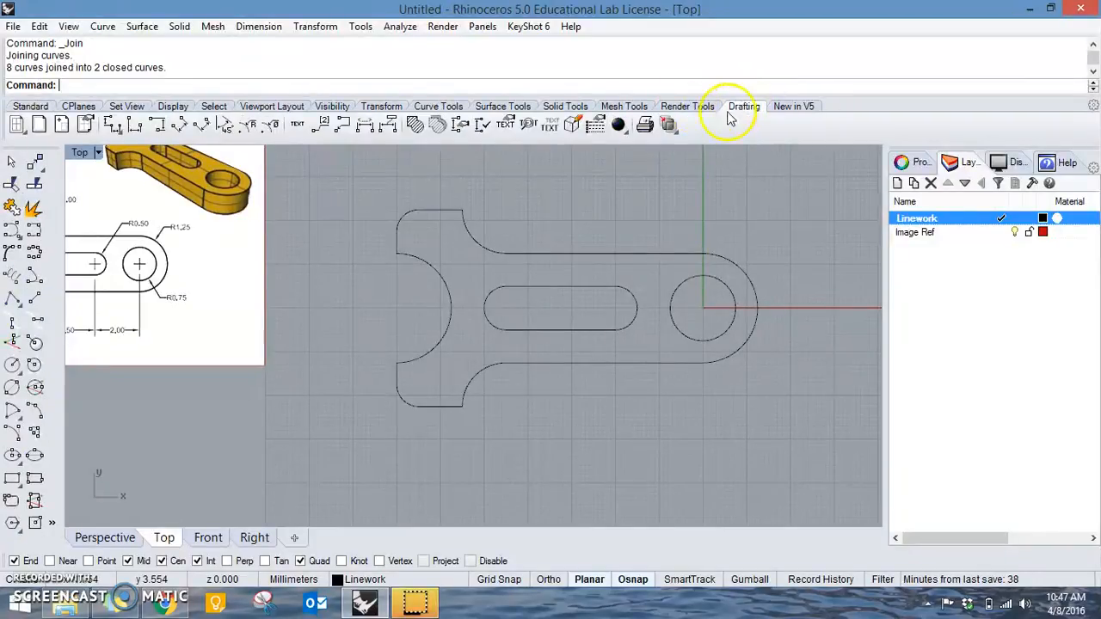
{"action": "right_click_drag", "start_coordinate": [304, 175], "coordinate": [365, 227]}
{"action": "right_click_drag", "start_coordinate": [204, 180], "coordinate": [297, 190]}
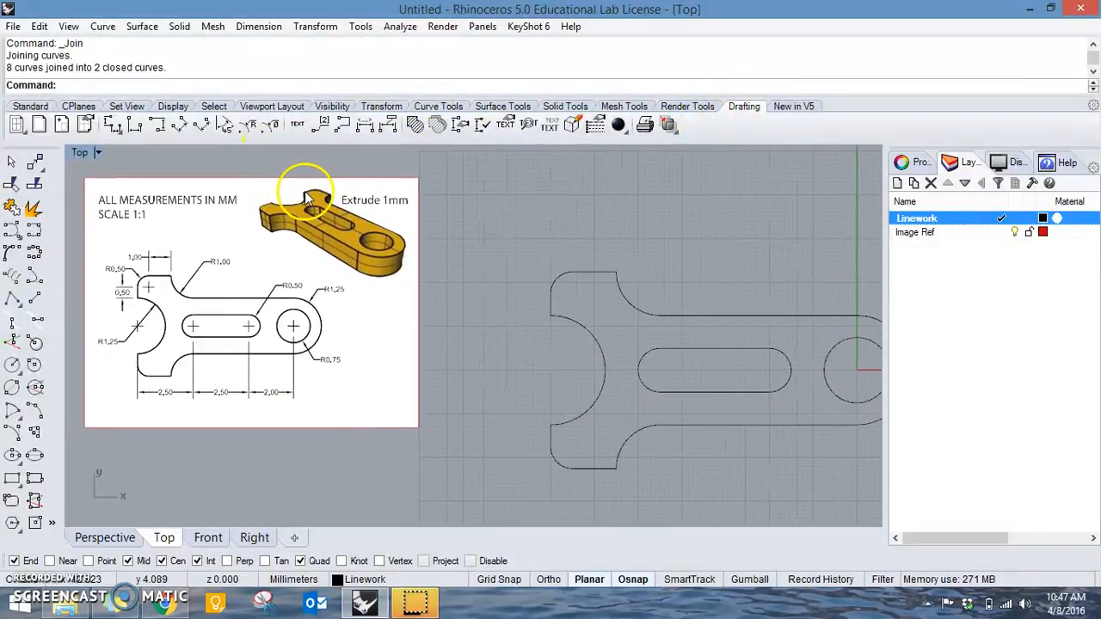
{"action": "left_click", "coordinate": [112, 127]}
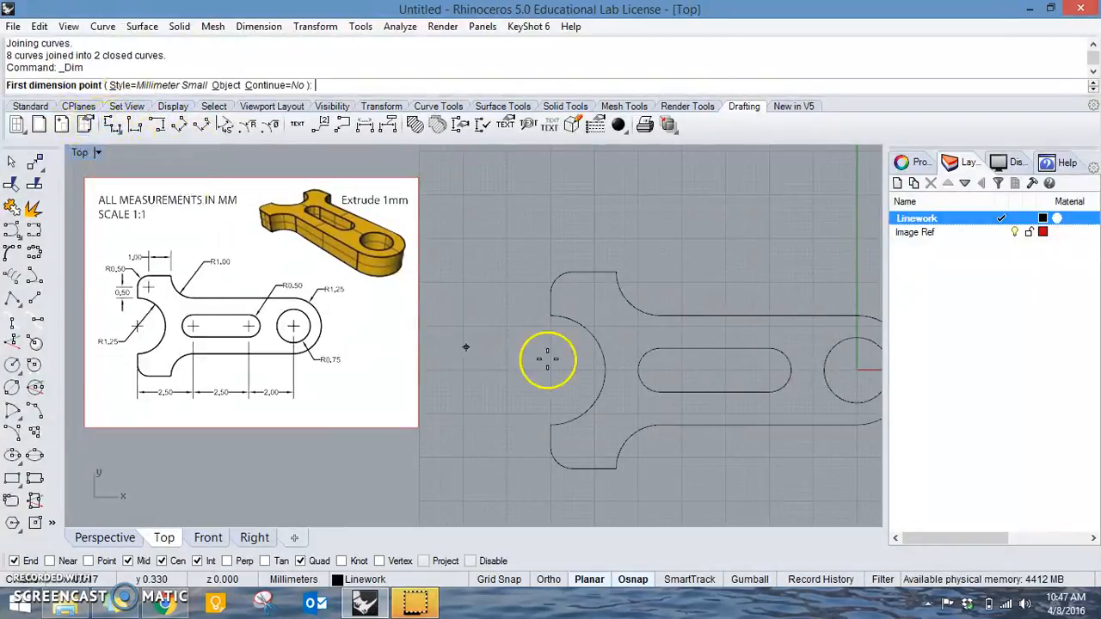
{"action": "left_click", "coordinate": [616, 273]}
{"action": "left_click", "coordinate": [572, 271]}
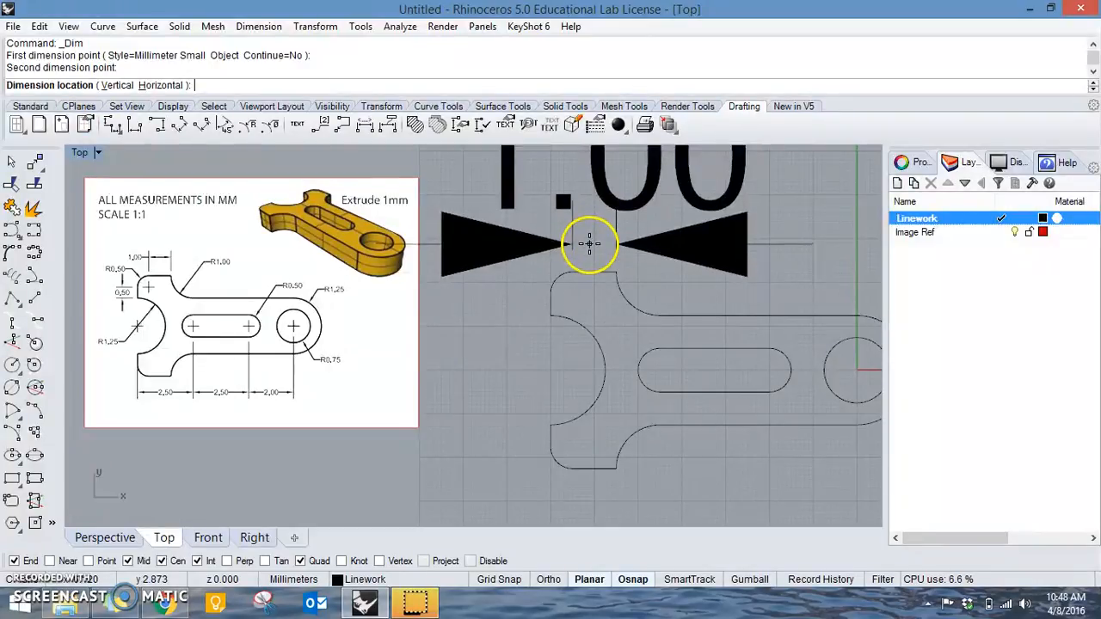
{"action": "left_click", "coordinate": [590, 244]}
Edit the Millimeter Small dimension style, setting its text height to 0.3, and preview the change.
{"action": "scroll", "coordinate": [595, 251], "scroll_direction": "down", "scroll_amount": 2}
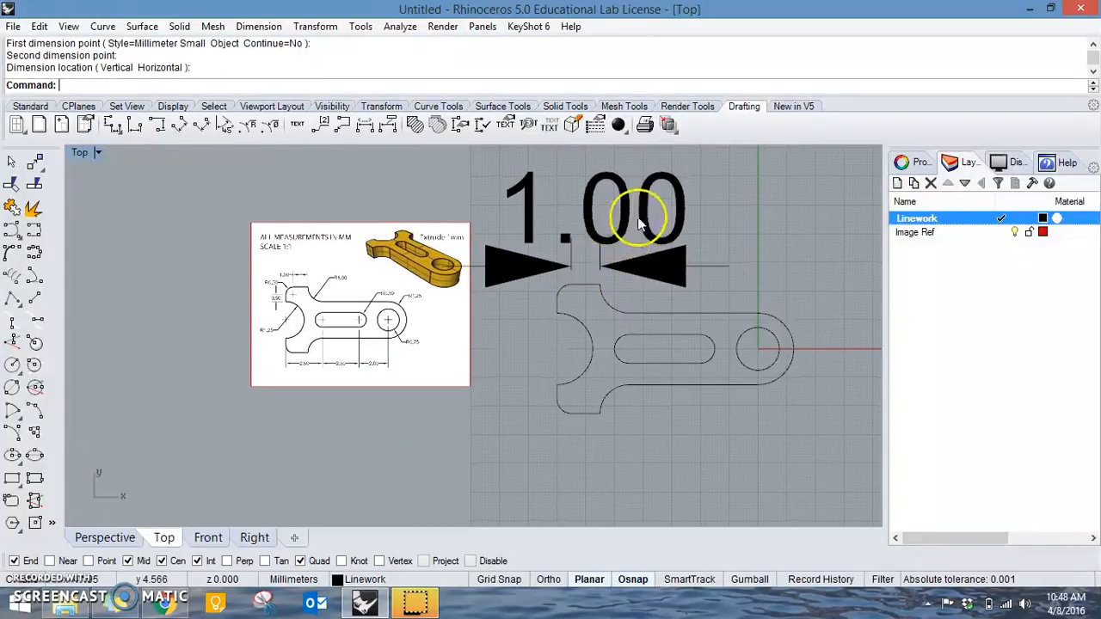
{"action": "left_click", "coordinate": [616, 222]}
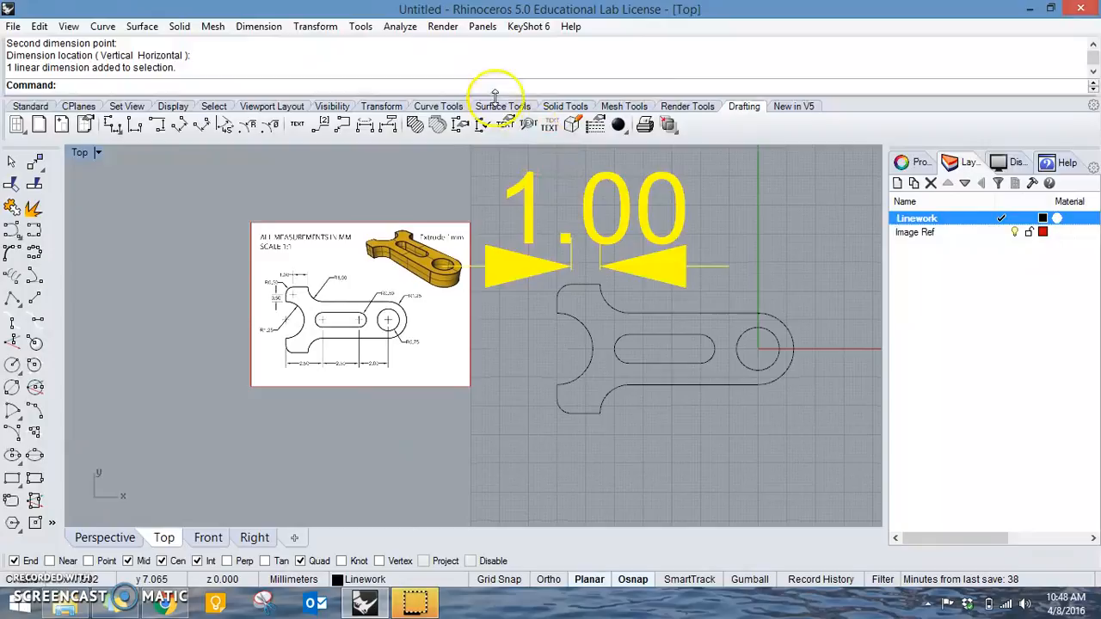
{"action": "left_click", "coordinate": [460, 126]}
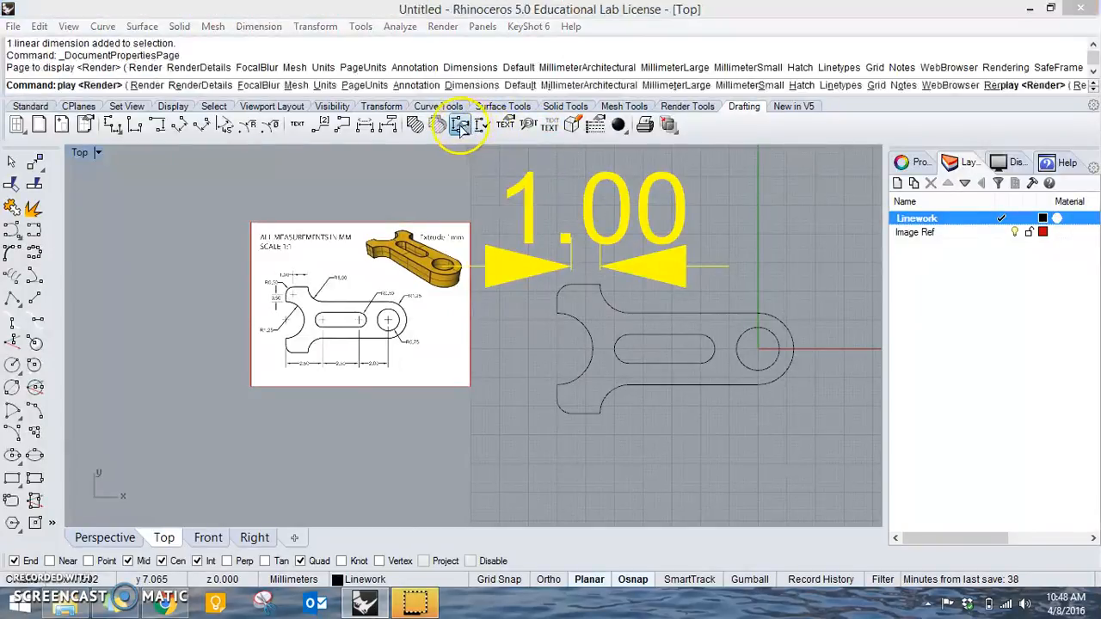
{"action": "left_click_drag", "start_coordinate": [491, 78], "coordinate": [379, 77]}
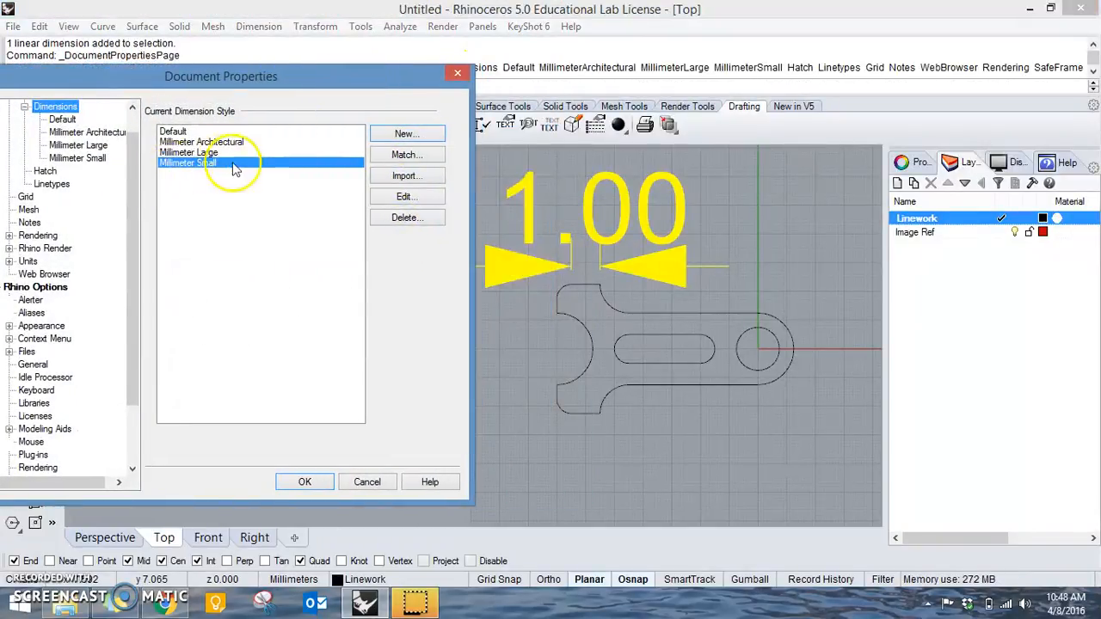
{"action": "left_click", "coordinate": [413, 197]}
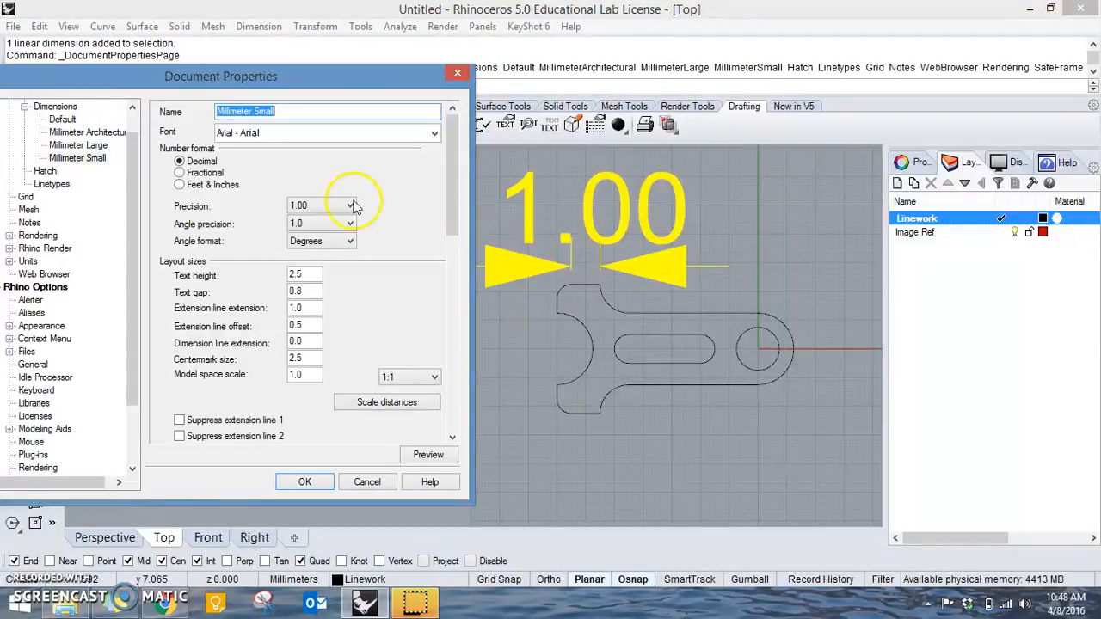
{"action": "double_click", "coordinate": [318, 273]}
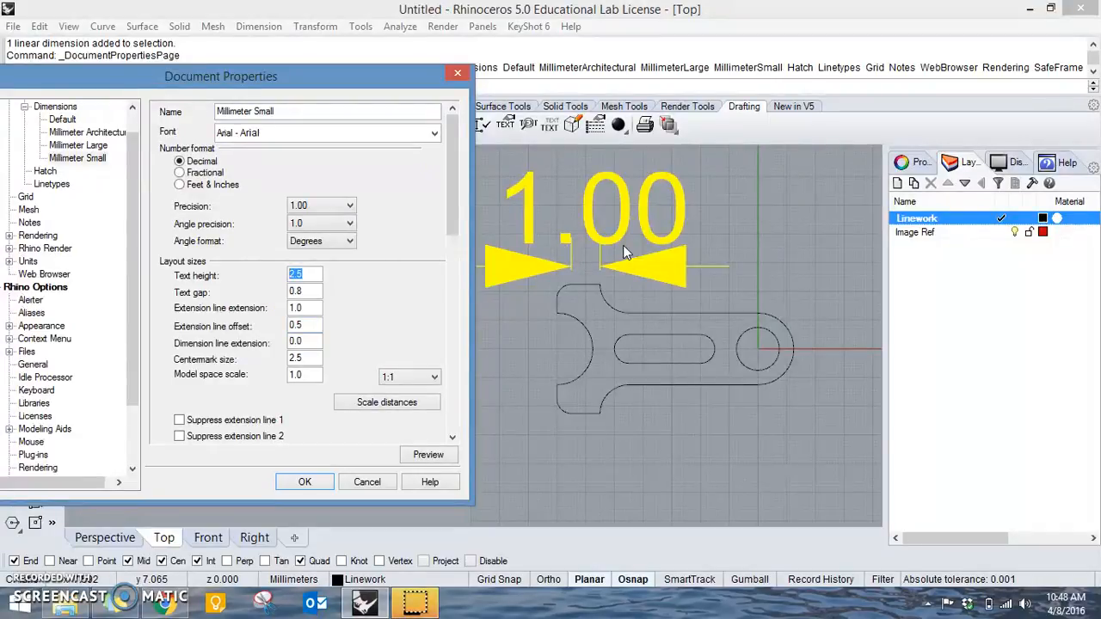
{"action": "left_click", "coordinate": [428, 454]}
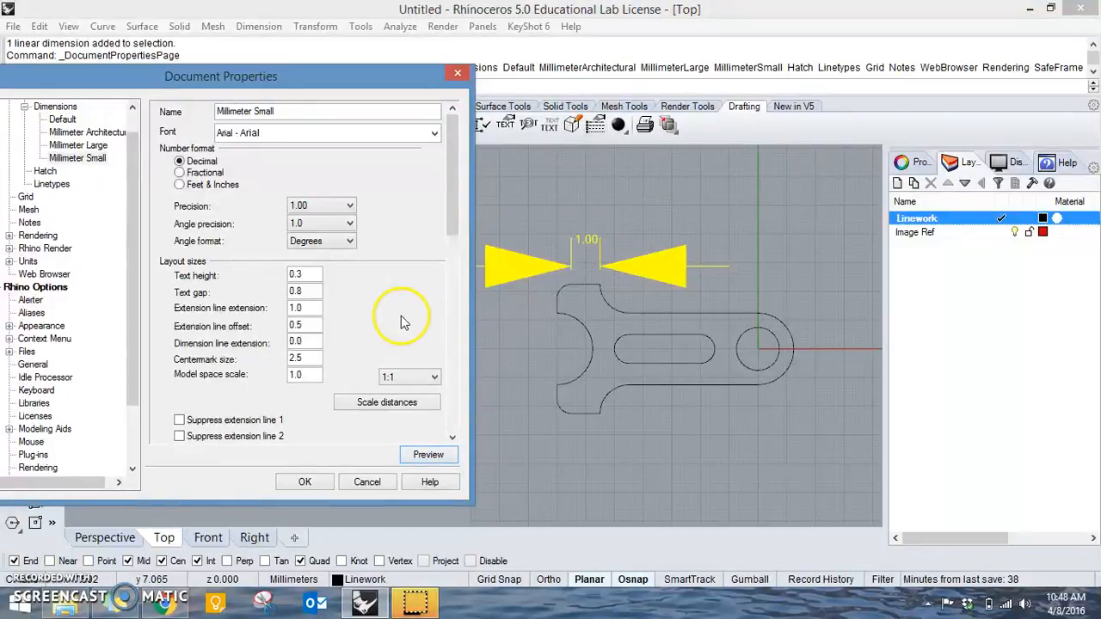
Set the style's dimension arrow length and leader arrow length to 1.0 and preview the change.
{"action": "left_click_drag", "start_coordinate": [450, 196], "coordinate": [456, 262]}
{"action": "double_click", "coordinate": [292, 234]}
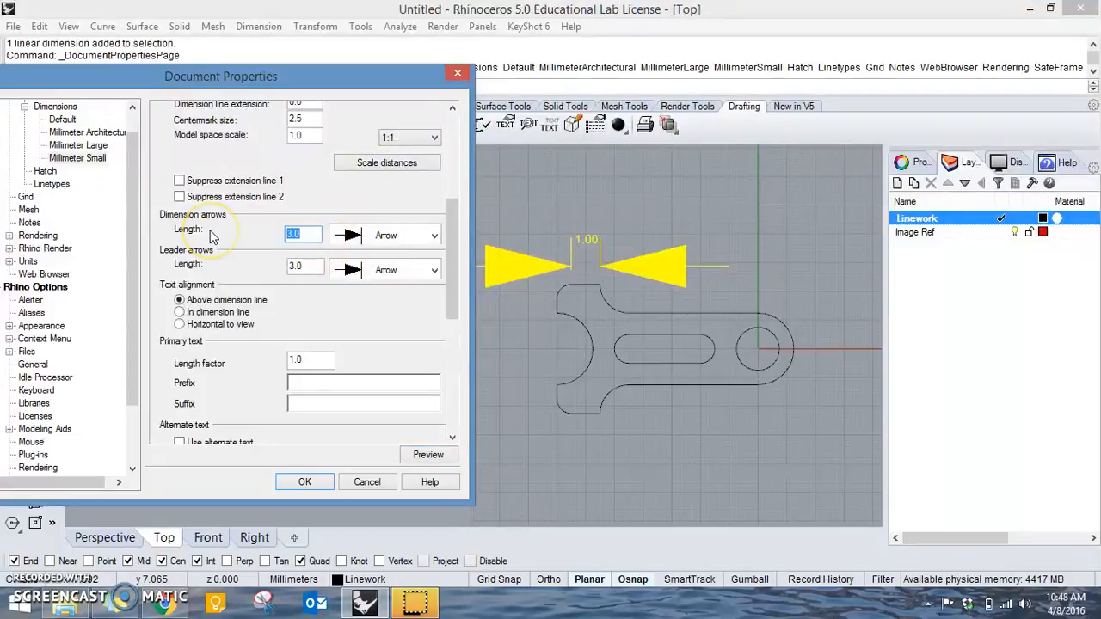
{"action": "type", "text": "1"}
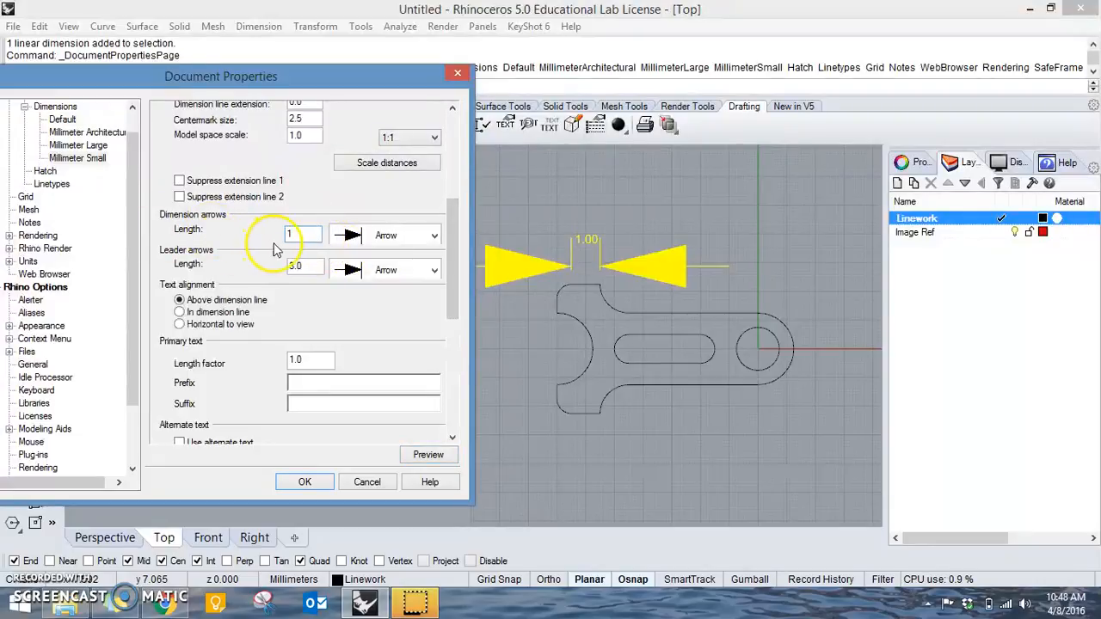
{"action": "double_click", "coordinate": [294, 266]}
{"action": "type", "text": "1"}
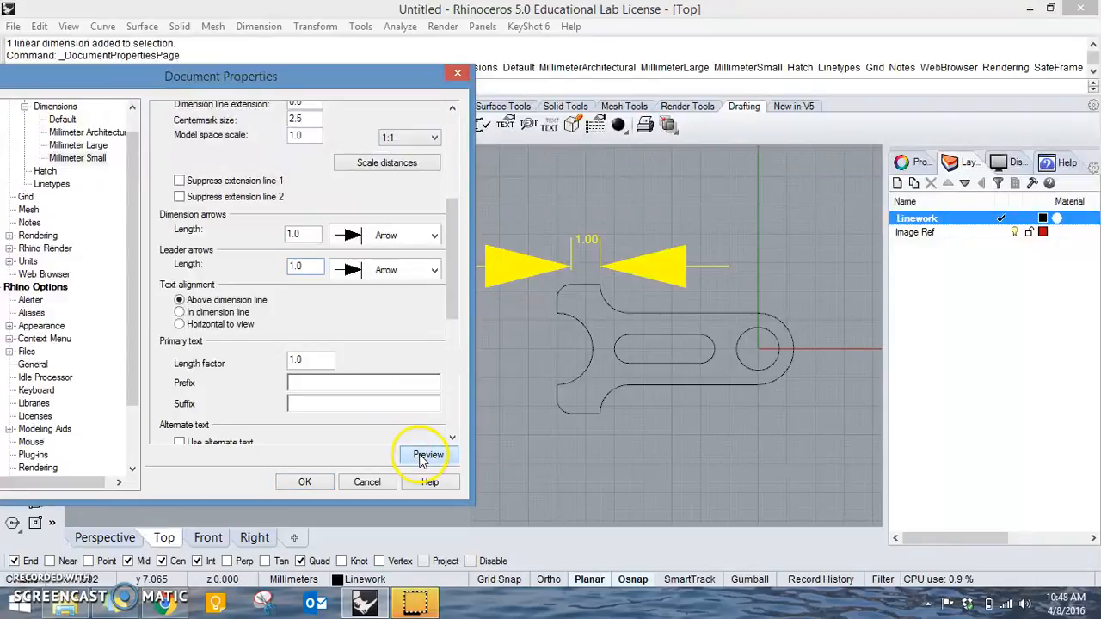
{"action": "left_click", "coordinate": [422, 458]}
Set the style's dimension arrow length and leader arrow length to 0.3, preview the change, and apply it.
{"action": "left_click_drag", "start_coordinate": [303, 233], "coordinate": [182, 237]}
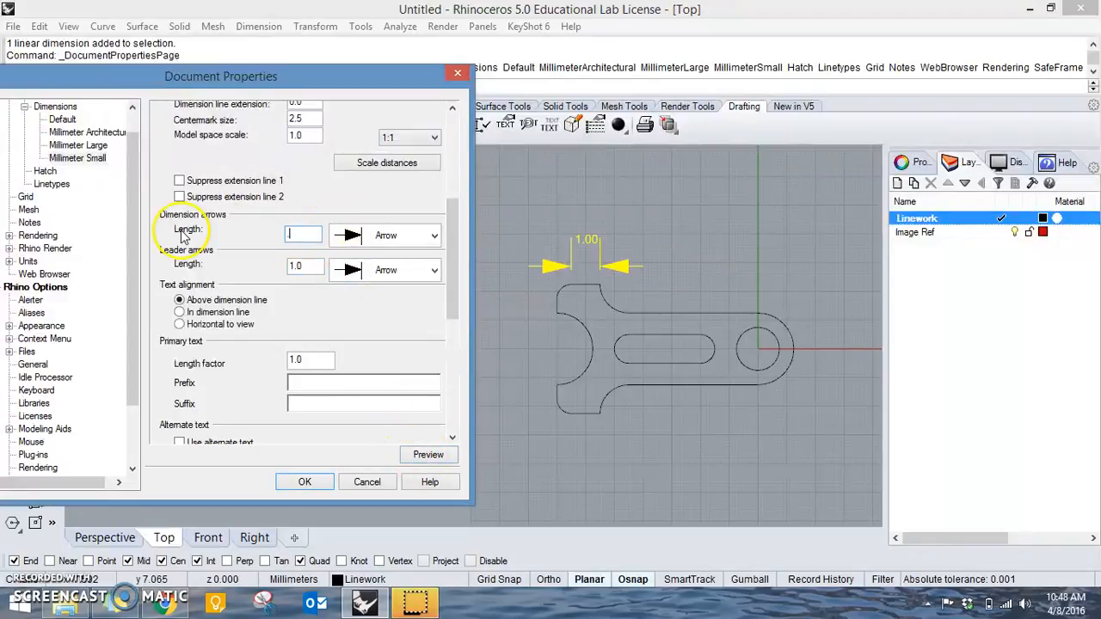
{"action": "left_click_drag", "start_coordinate": [294, 266], "coordinate": [248, 261]}
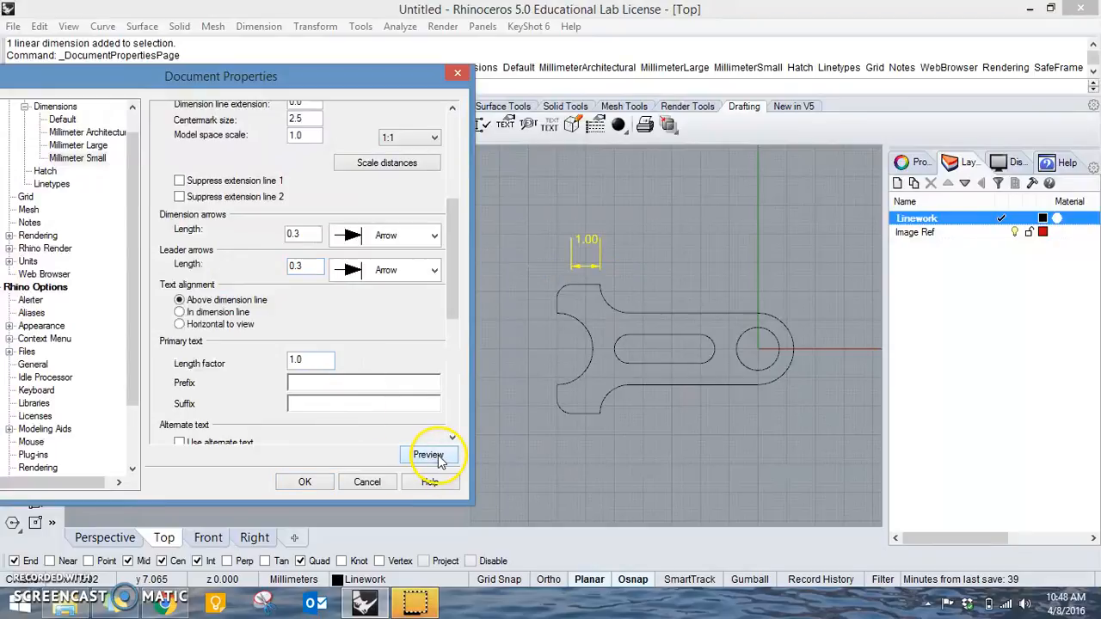
{"action": "left_click_drag", "start_coordinate": [361, 77], "coordinate": [477, 156]}
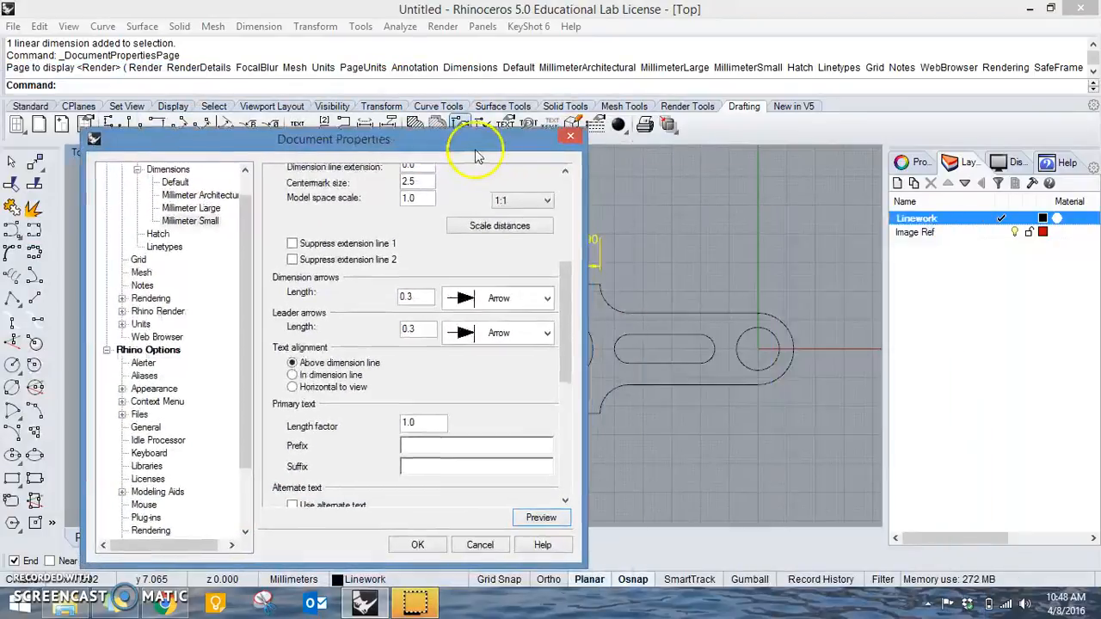
{"action": "left_click", "coordinate": [425, 542]}
Show the top-edge dimension's control points, move its text outside the extension lines on the left, and hide the points.
{"action": "scroll", "coordinate": [525, 313], "scroll_direction": "up", "scroll_amount": 5}
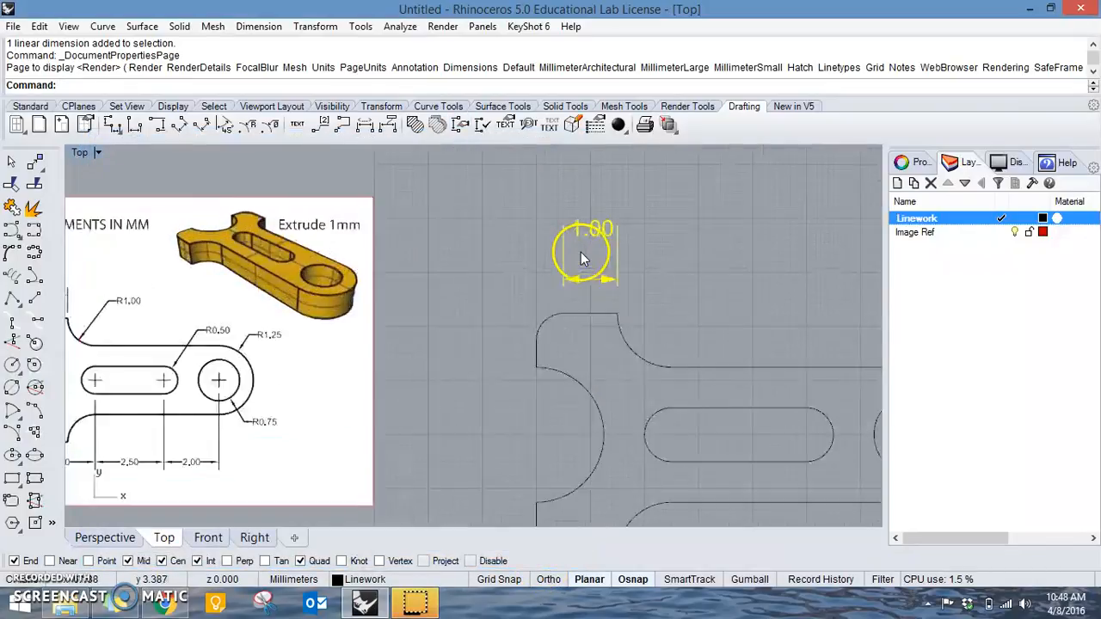
{"action": "scroll", "coordinate": [695, 314], "scroll_direction": "down", "scroll_amount": 5}
{"action": "scroll", "coordinate": [616, 270], "scroll_direction": "up", "scroll_amount": 3}
{"action": "right_click_drag", "start_coordinate": [651, 263], "coordinate": [684, 261]}
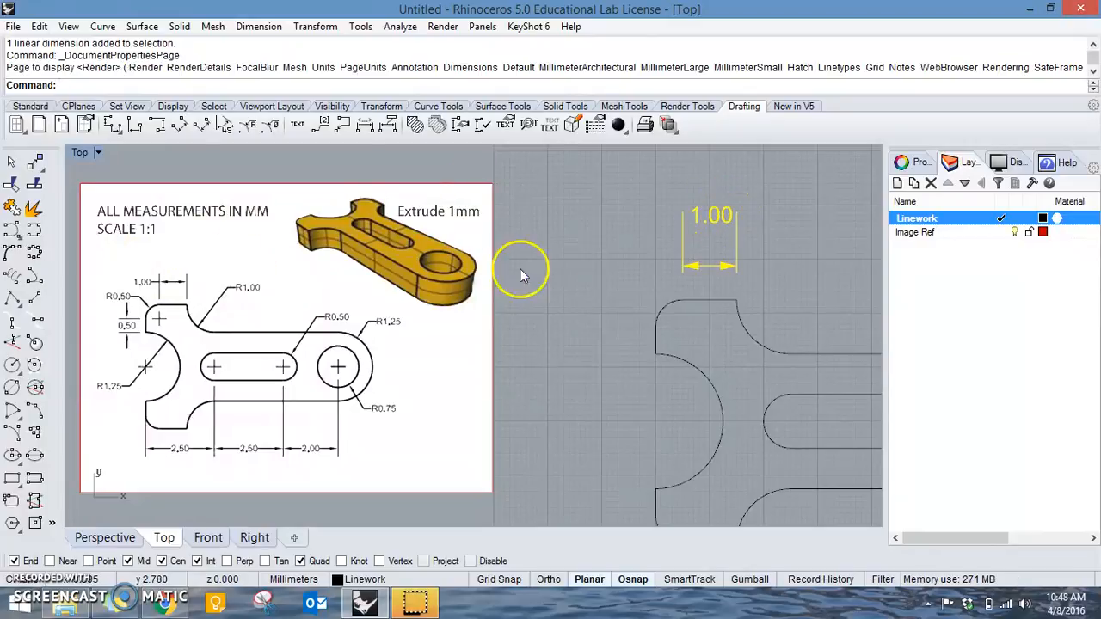
{"action": "key", "text": "F10"}
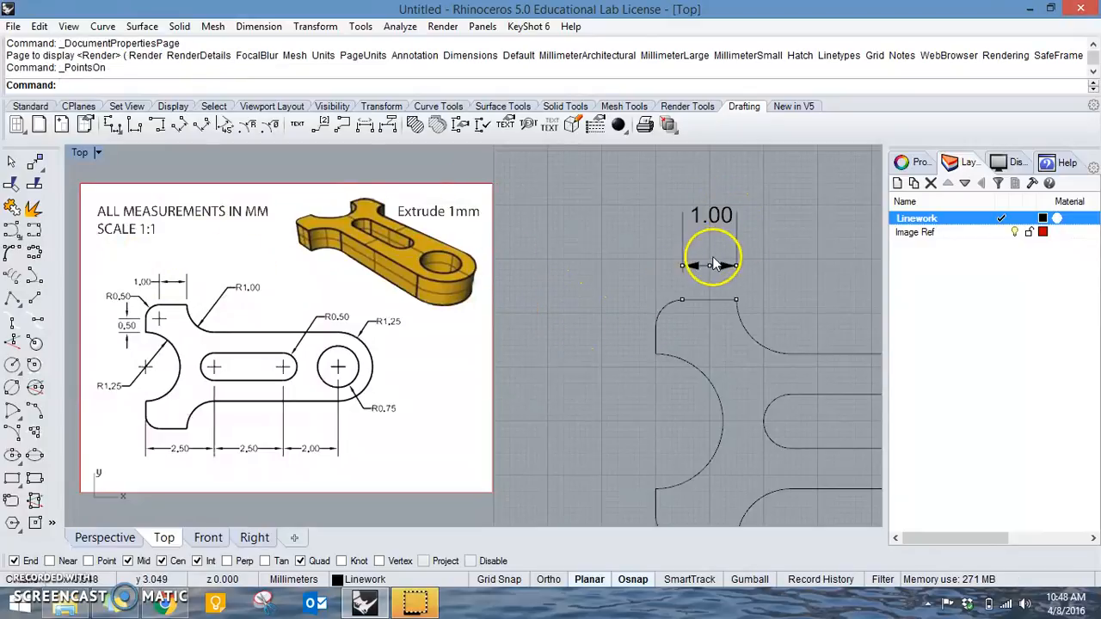
{"action": "left_click", "coordinate": [711, 267]}
{"action": "left_click_drag", "start_coordinate": [710, 269], "coordinate": [631, 318]}
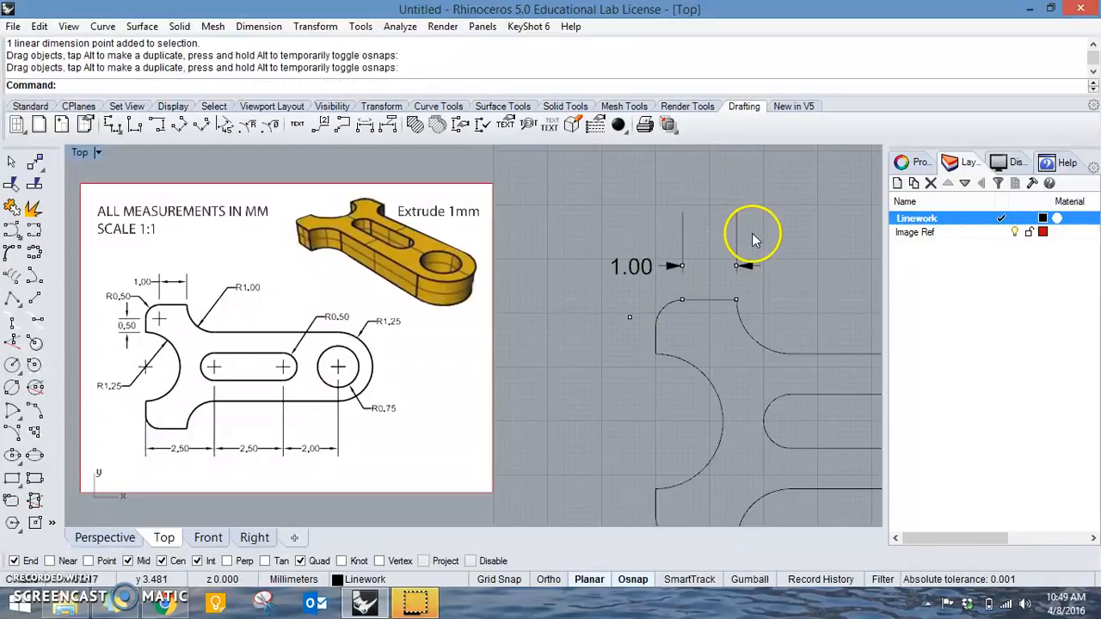
{"action": "left_click", "coordinate": [736, 301]}
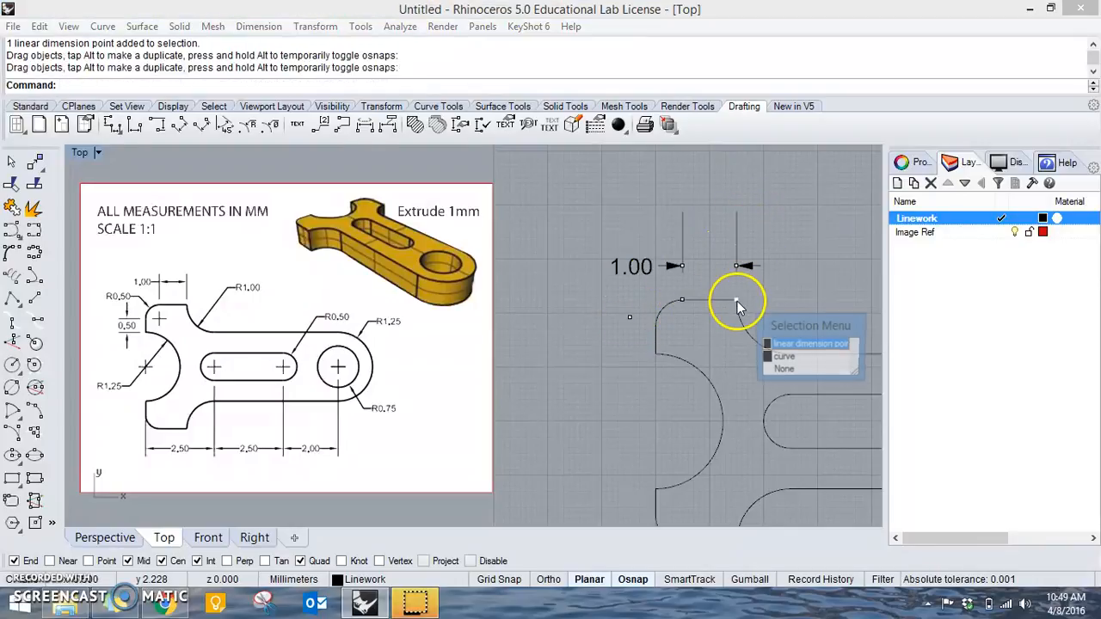
{"action": "left_click", "coordinate": [791, 345]}
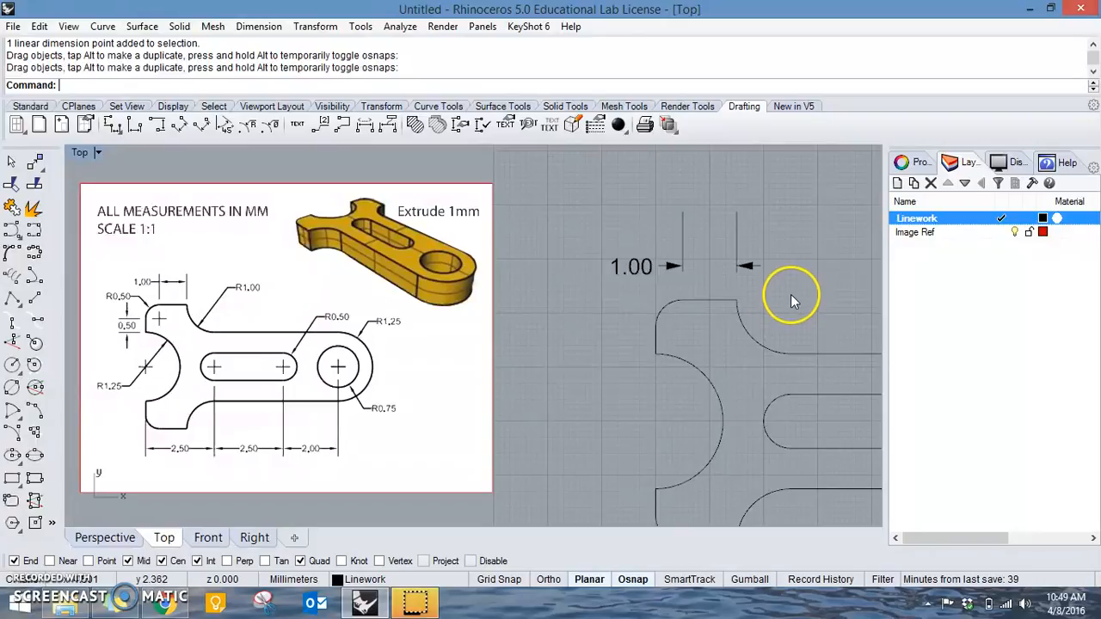
{"action": "left_click_drag", "start_coordinate": [772, 228], "coordinate": [586, 199]}
{"action": "left_click", "coordinate": [779, 213]}
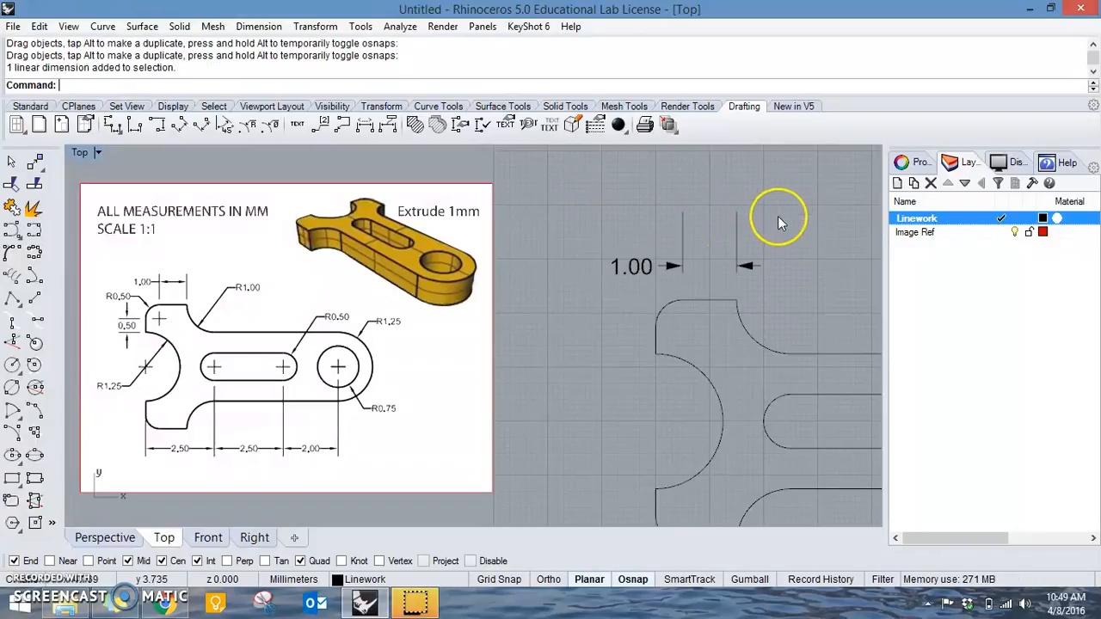
With the top-edge dimension selected, open the Millimeter Small dimension style for editing, keeping the dimension in view.
{"action": "left_click", "coordinate": [739, 255]}
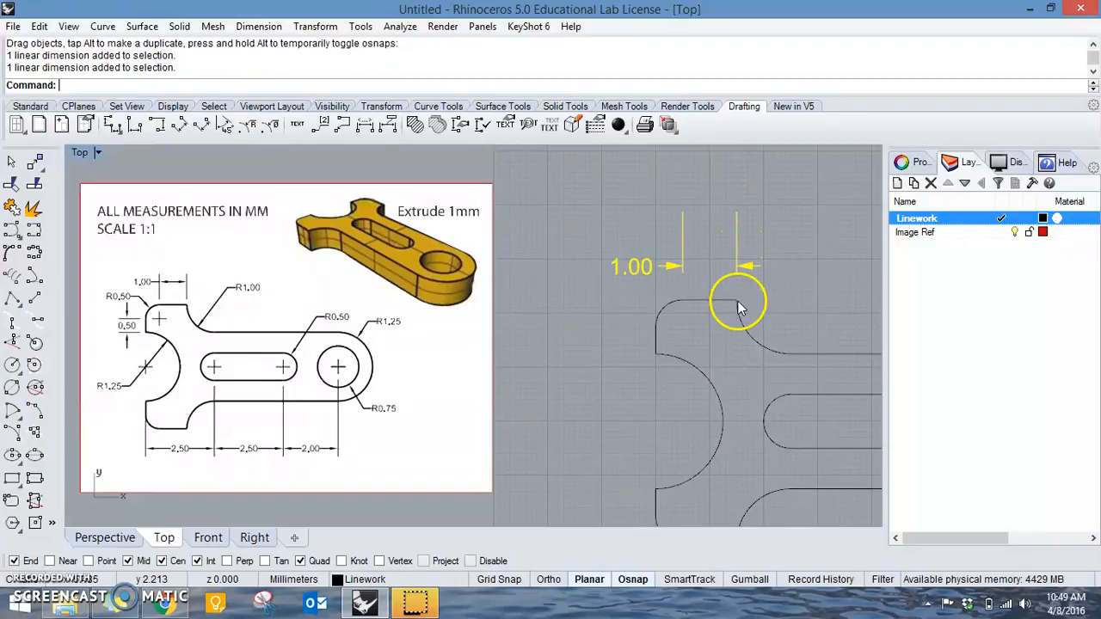
{"action": "left_click", "coordinate": [460, 125]}
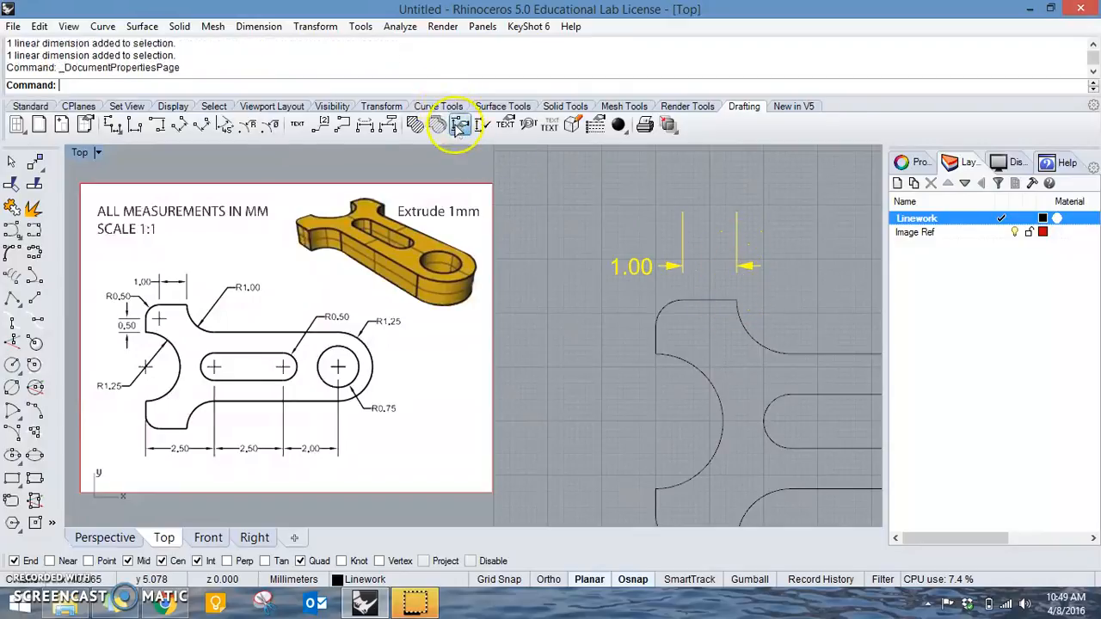
{"action": "left_click", "coordinate": [526, 260]}
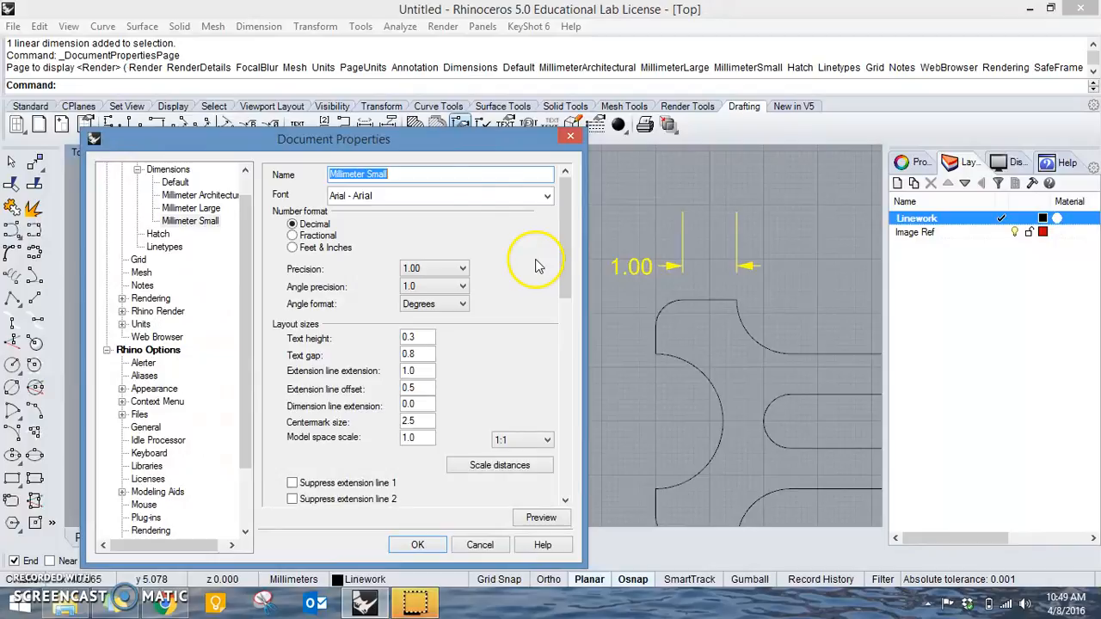
{"action": "left_click_drag", "start_coordinate": [496, 147], "coordinate": [433, 126]}
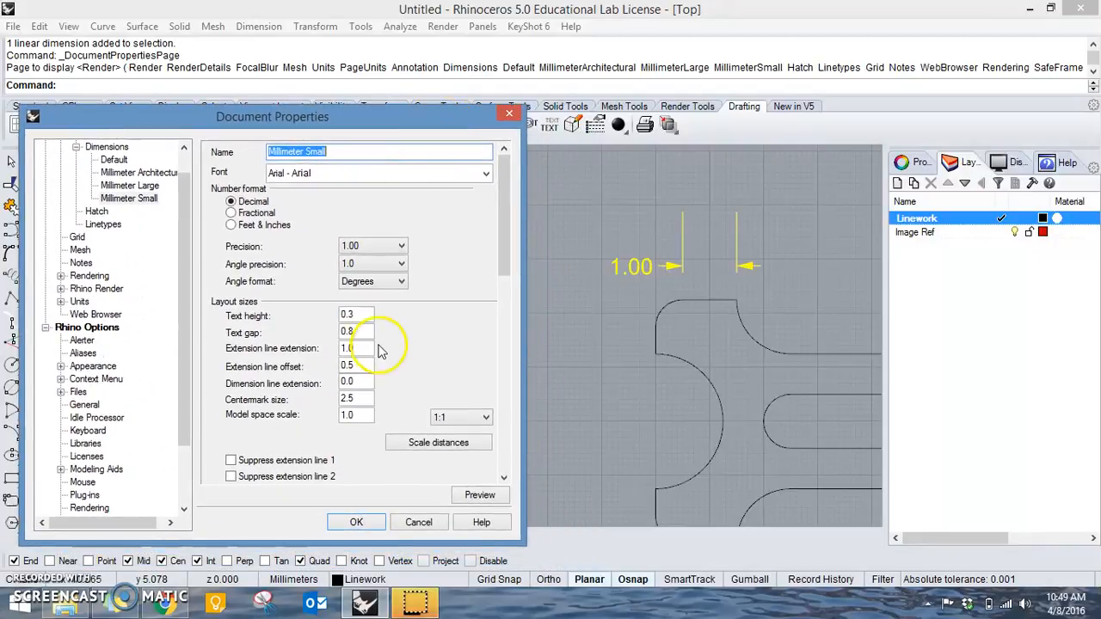
Preview the style with a text gap of 0.2 and set the gap back to 0.8.
{"action": "double_click", "coordinate": [351, 332]}
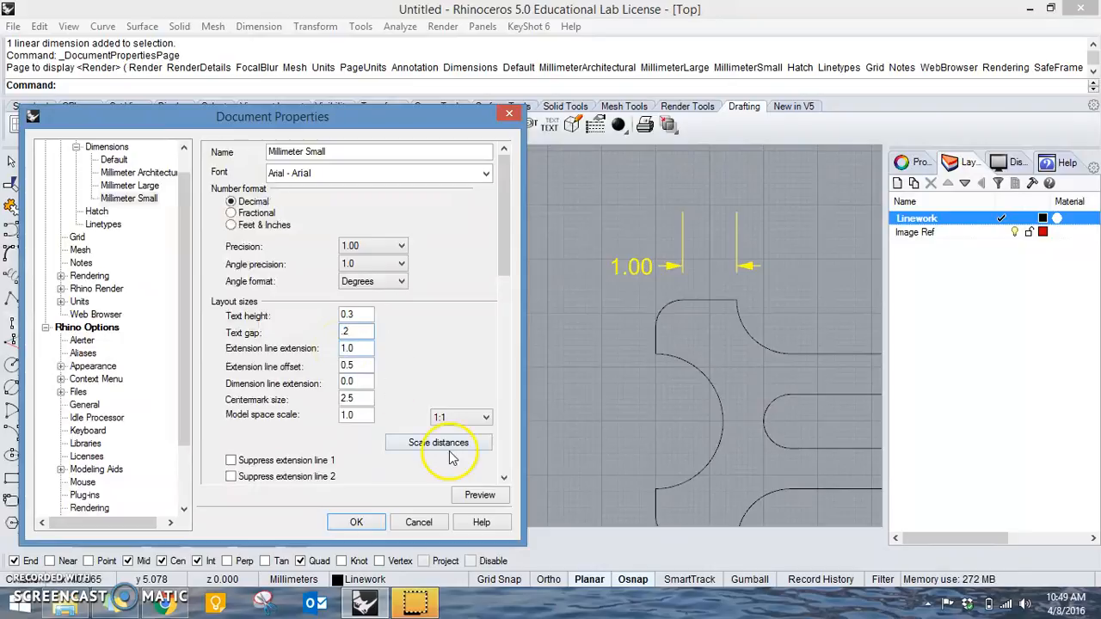
{"action": "left_click", "coordinate": [480, 497]}
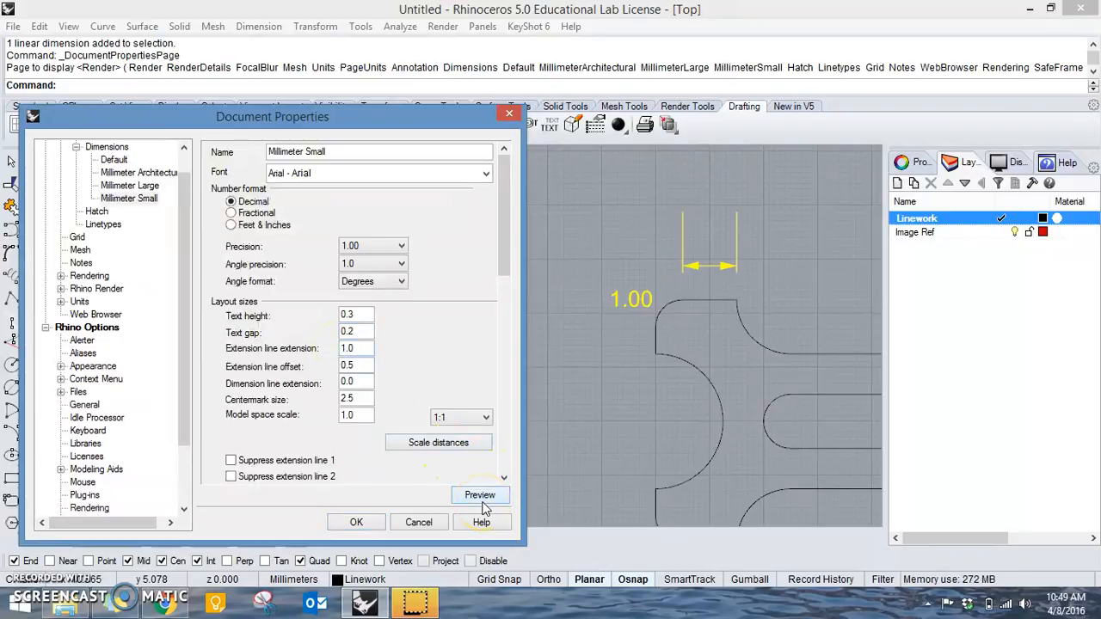
{"action": "left_click_drag", "start_coordinate": [368, 332], "coordinate": [317, 334]}
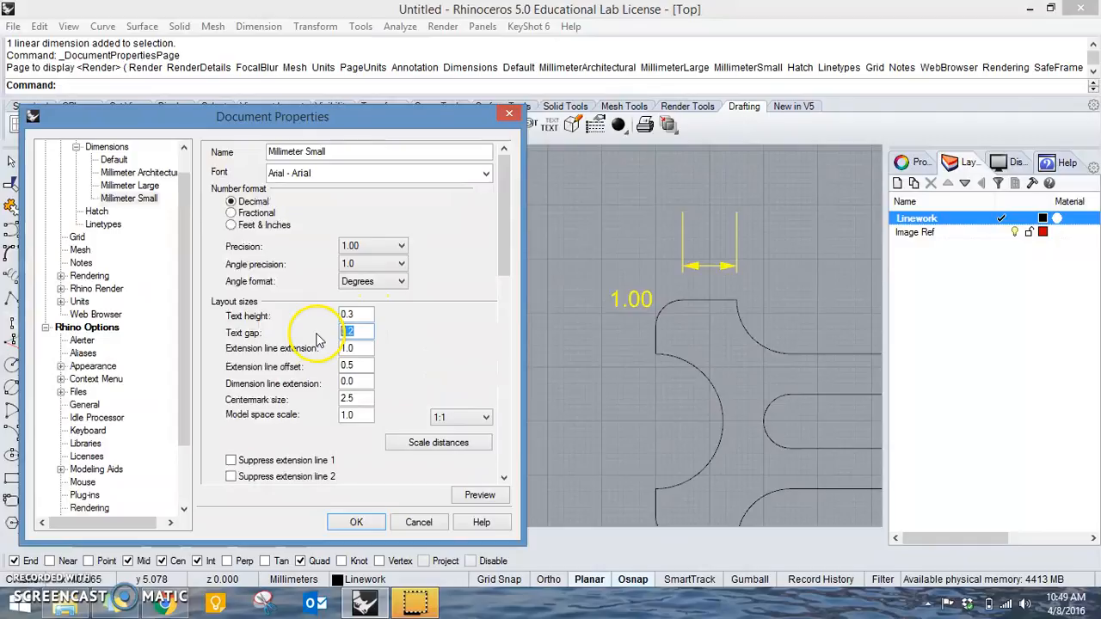
{"action": "type", "text": ".8"}
{"action": "left_click", "coordinate": [480, 496]}
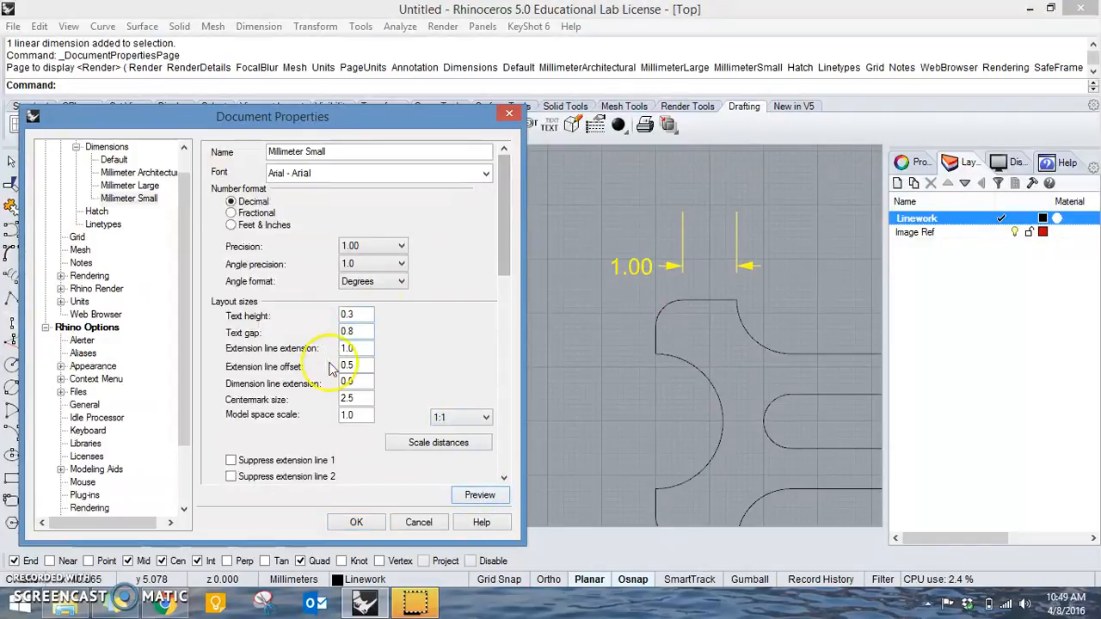
Set both the extension line extension and the extension line offset to 0.3, previewing each change.
{"action": "left_click_drag", "start_coordinate": [362, 350], "coordinate": [315, 342]}
{"action": "type", "text": "0.3"}
{"action": "left_click", "coordinate": [479, 497]}
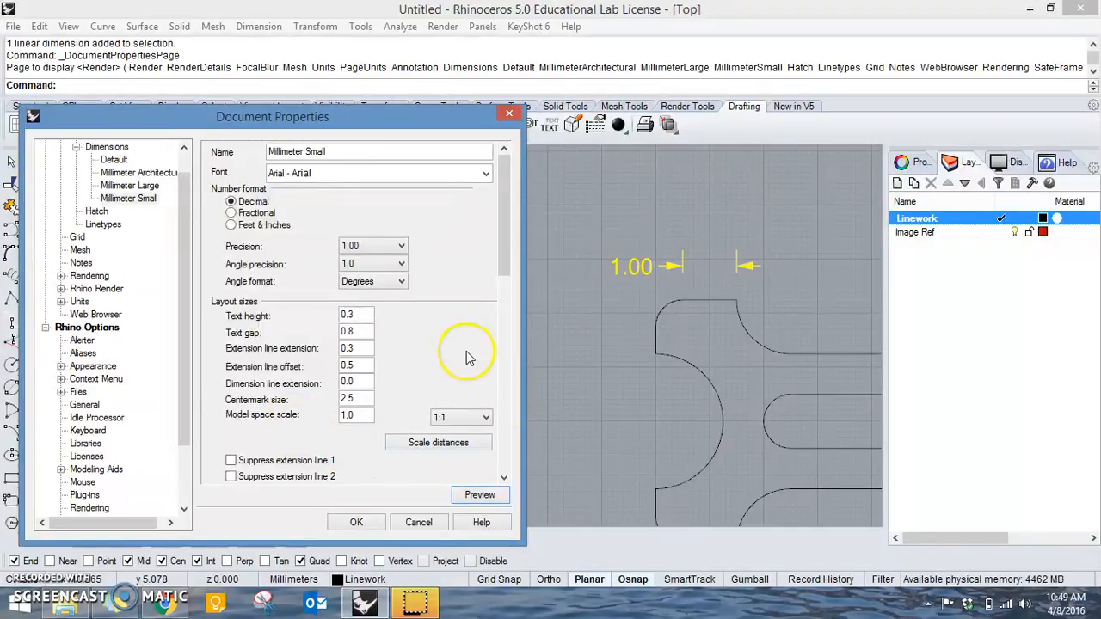
{"action": "double_click", "coordinate": [363, 367]}
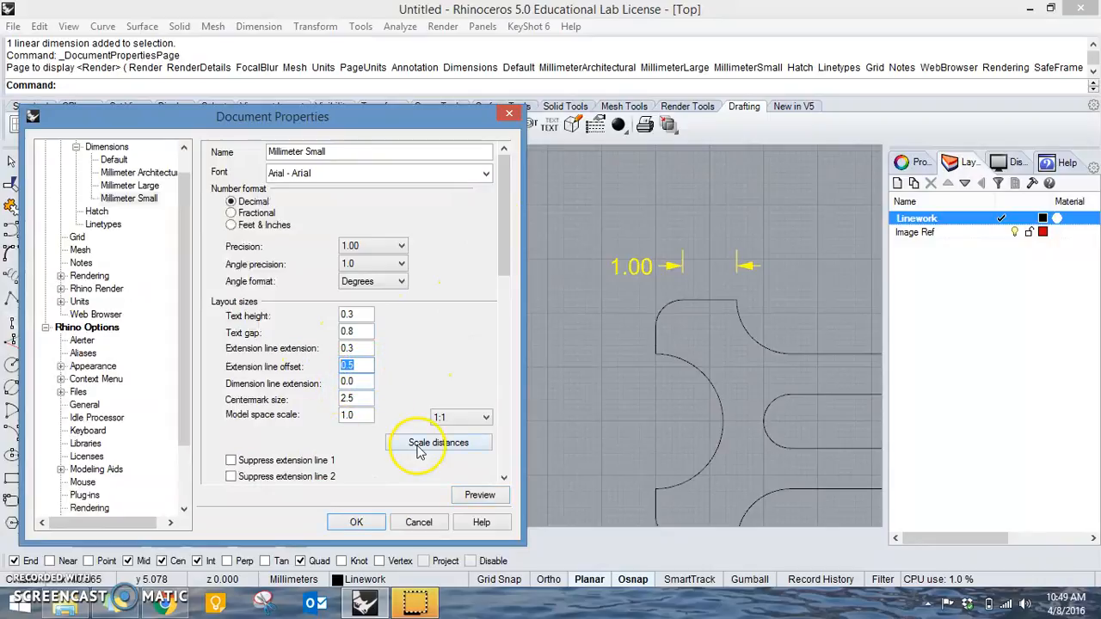
{"action": "left_click", "coordinate": [492, 498]}
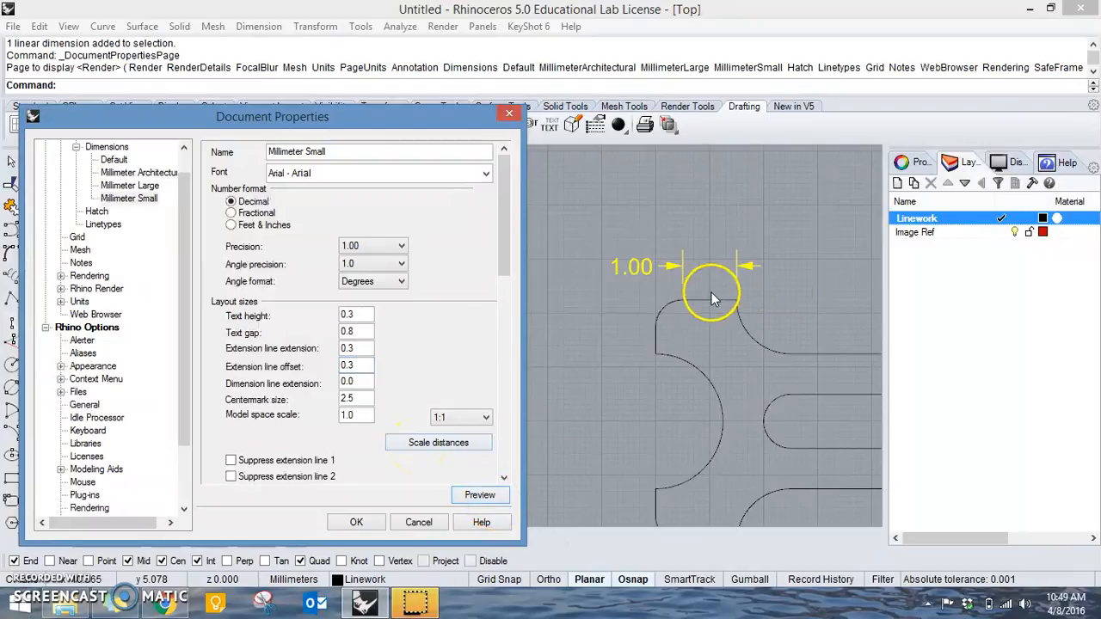
Set the extension line offset to 0.1, preview it, and apply the changes to the dimension style.
{"action": "double_click", "coordinate": [357, 366]}
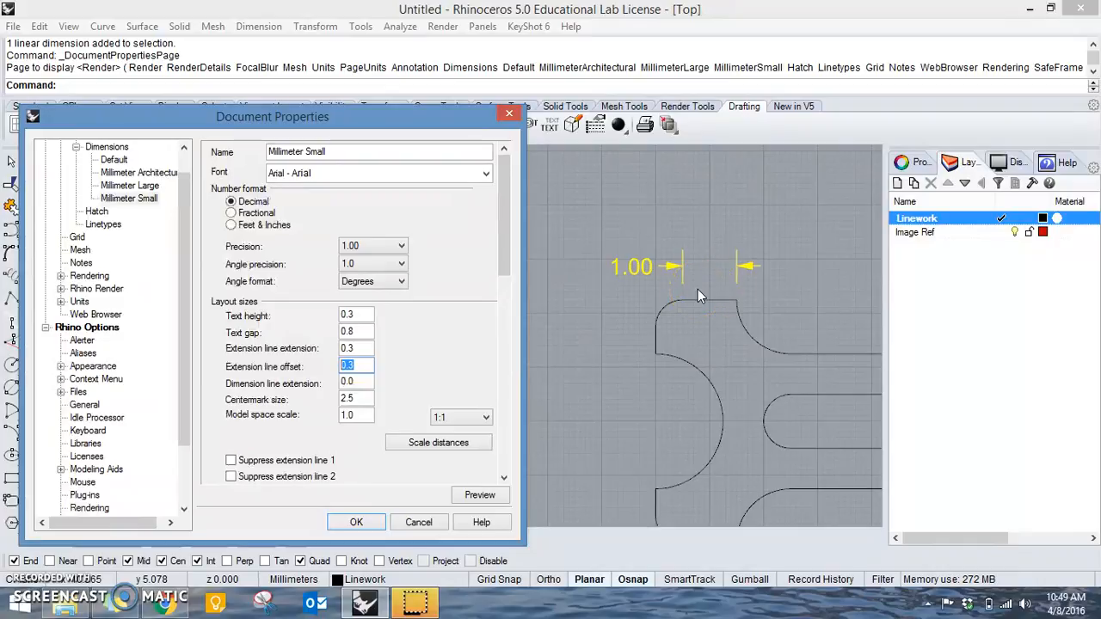
{"action": "type", "text": "0.1"}
{"action": "left_click", "coordinate": [583, 364]}
{"action": "left_click", "coordinate": [480, 494]}
{"action": "left_click", "coordinate": [747, 330]}
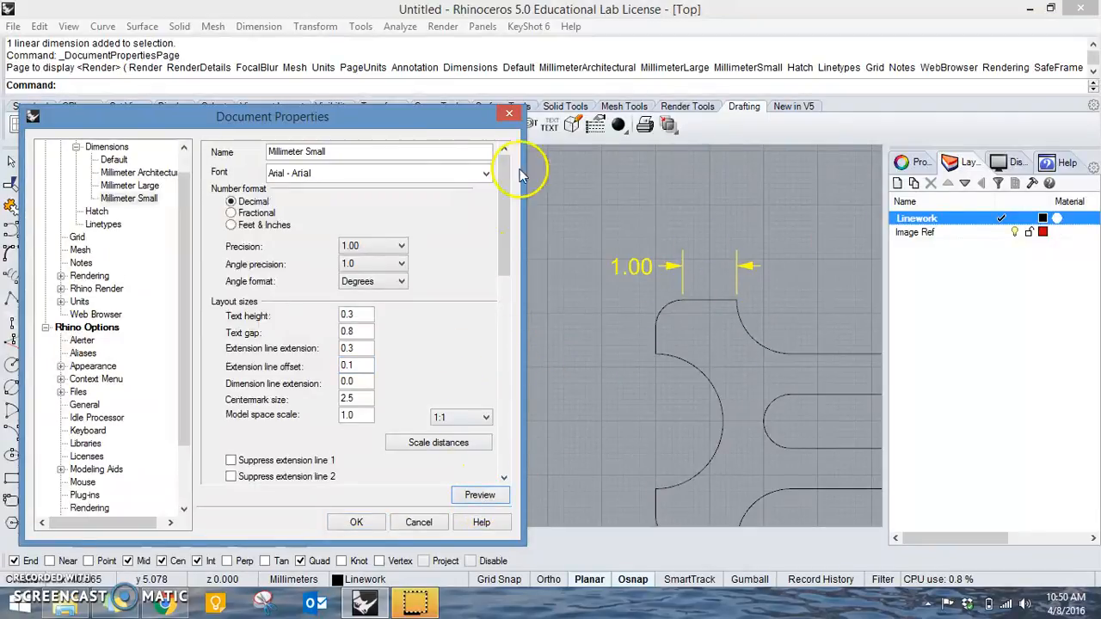
{"action": "left_click_drag", "start_coordinate": [436, 123], "coordinate": [506, 97]}
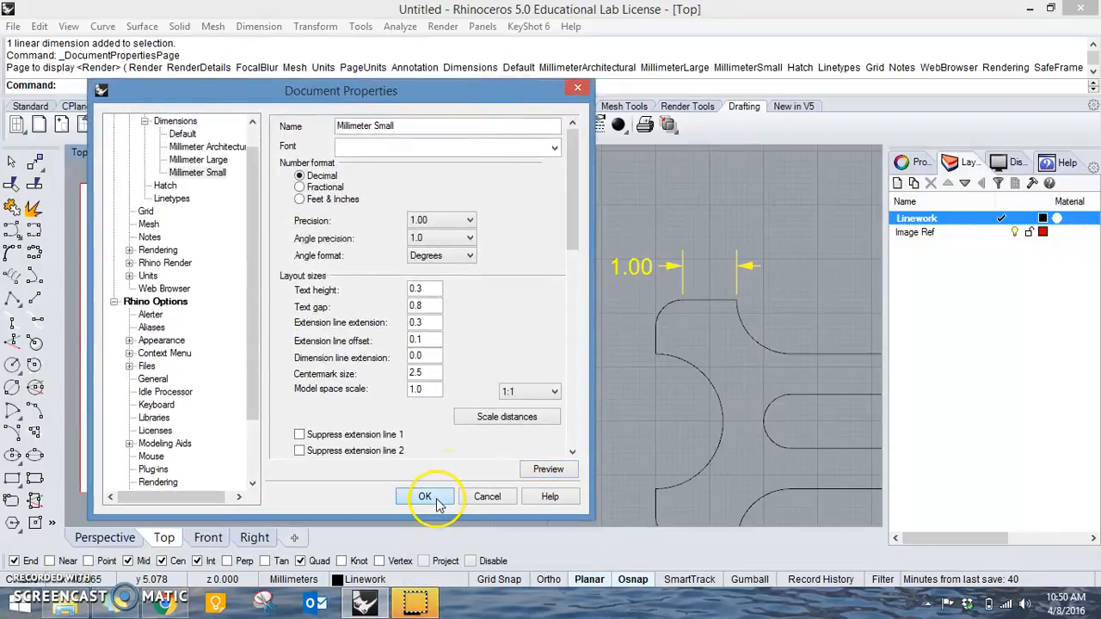
{"action": "left_click", "coordinate": [425, 497]}
Add a radial dimension to the rounded outer corner of the upper fork arm, placing its text to the left.
{"action": "right_click_drag", "start_coordinate": [592, 350], "coordinate": [625, 343]}
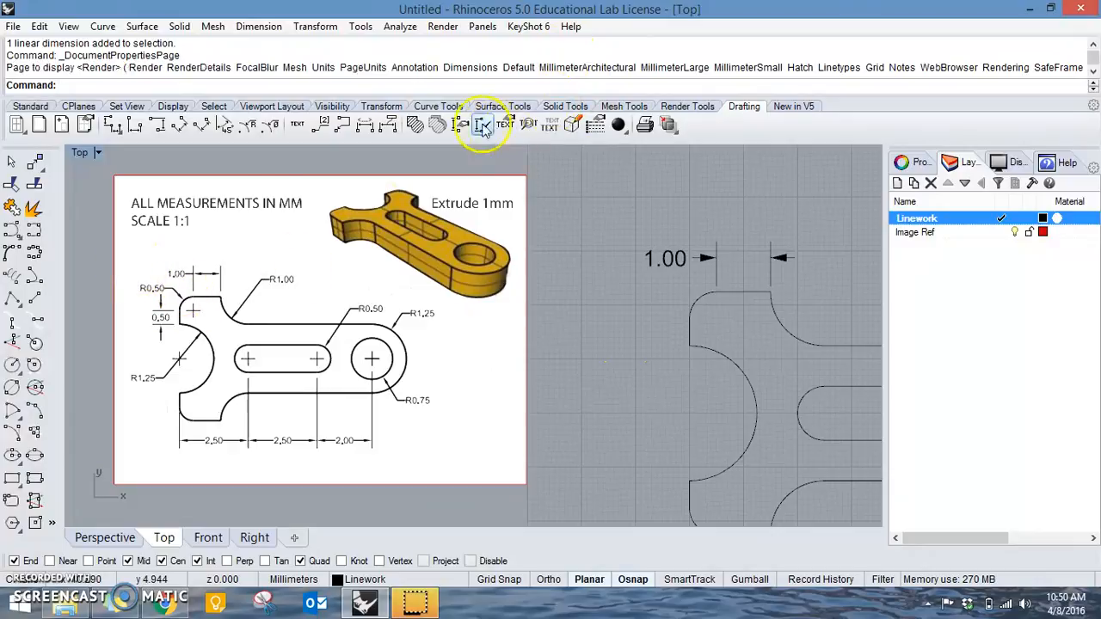
{"action": "left_click", "coordinate": [249, 126]}
{"action": "left_click", "coordinate": [693, 301]}
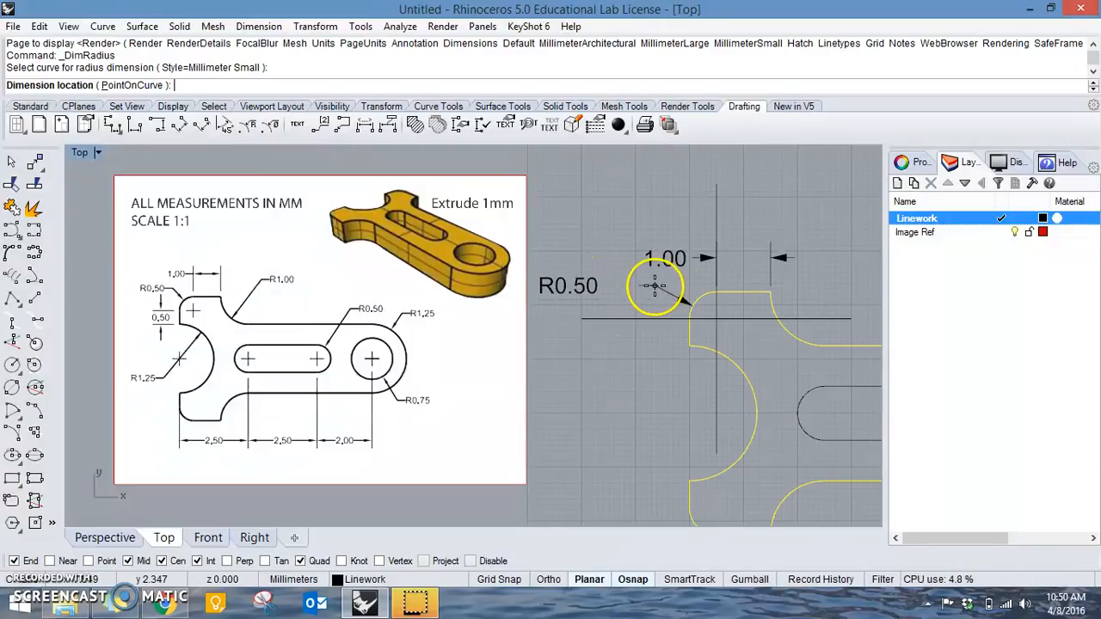
{"action": "left_click", "coordinate": [716, 314]}
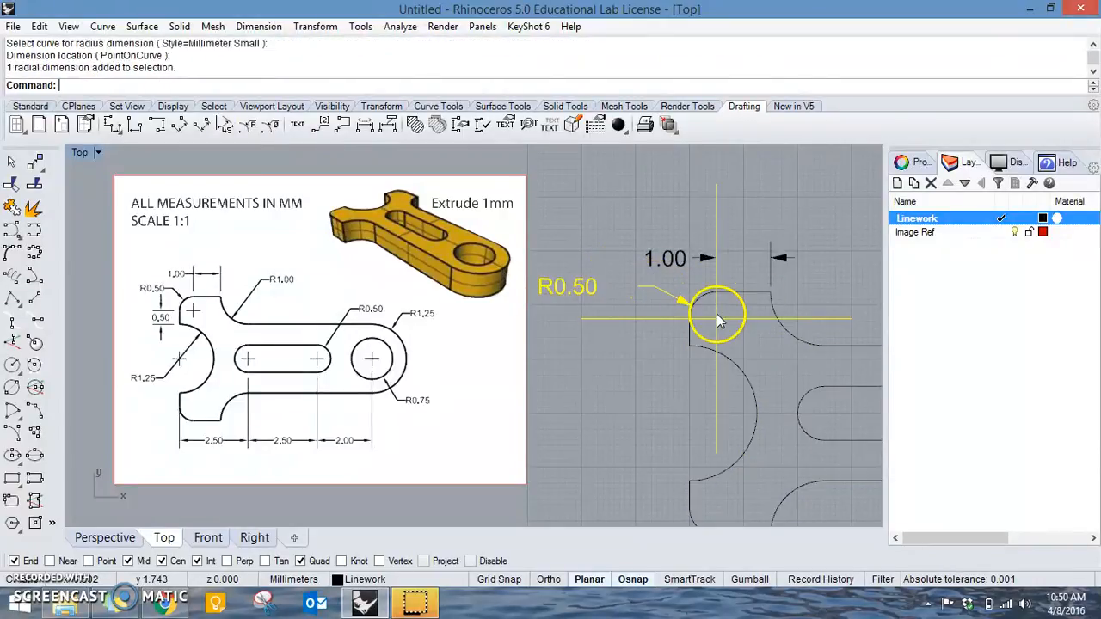
Edit the Millimeter Small dimension style again, setting its centermark size to 0.3, and preview the change.
{"action": "left_click", "coordinate": [460, 125]}
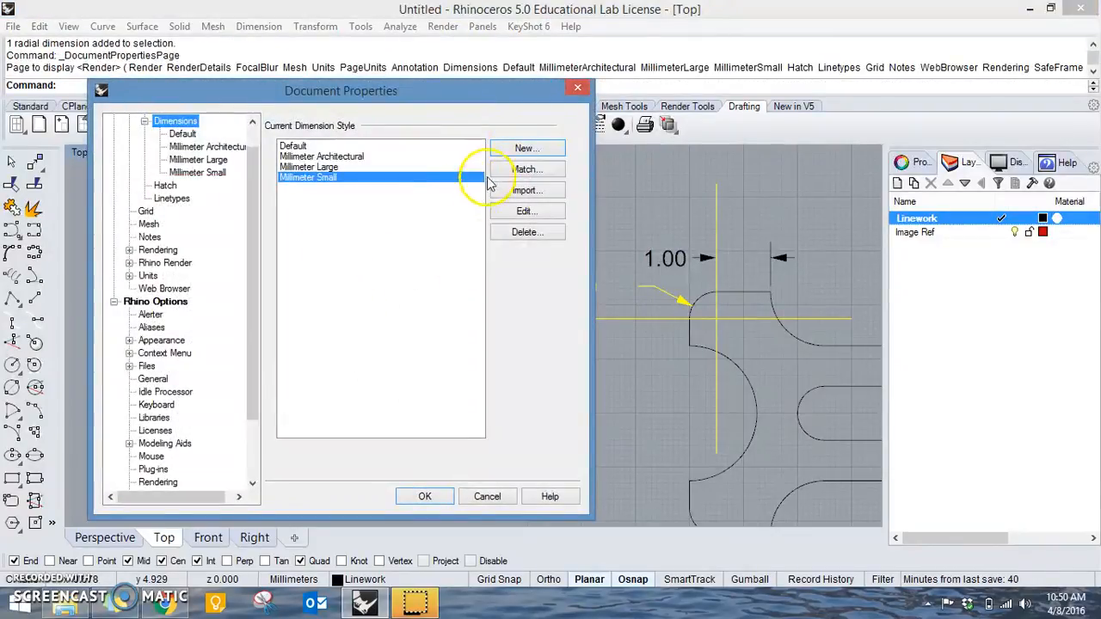
{"action": "left_click", "coordinate": [521, 201]}
{"action": "left_click_drag", "start_coordinate": [575, 165], "coordinate": [575, 196]}
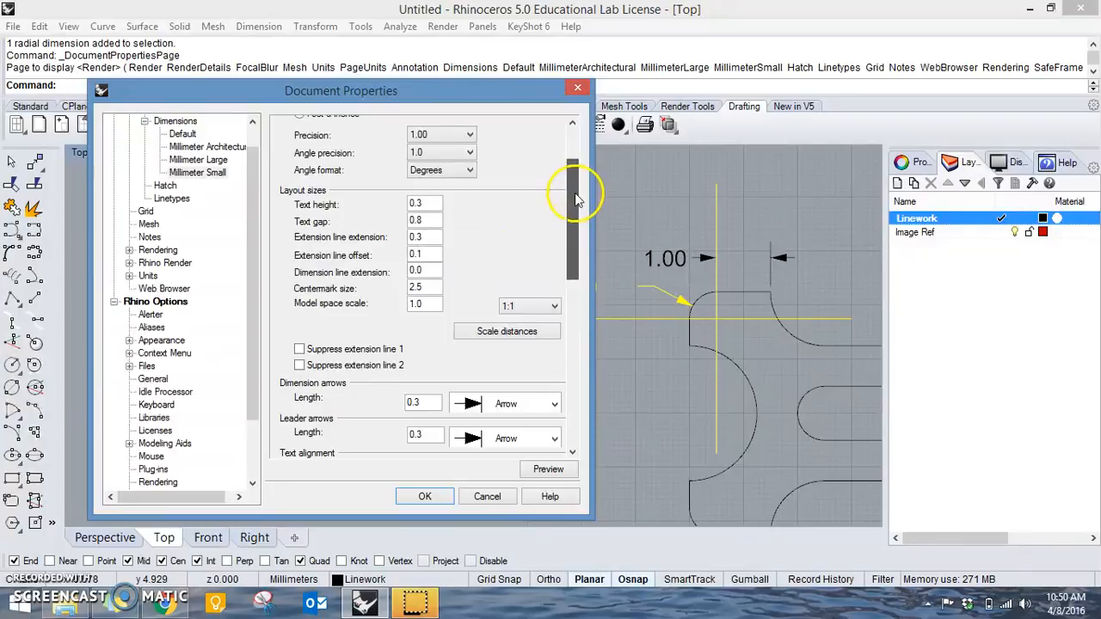
{"action": "double_click", "coordinate": [430, 285]}
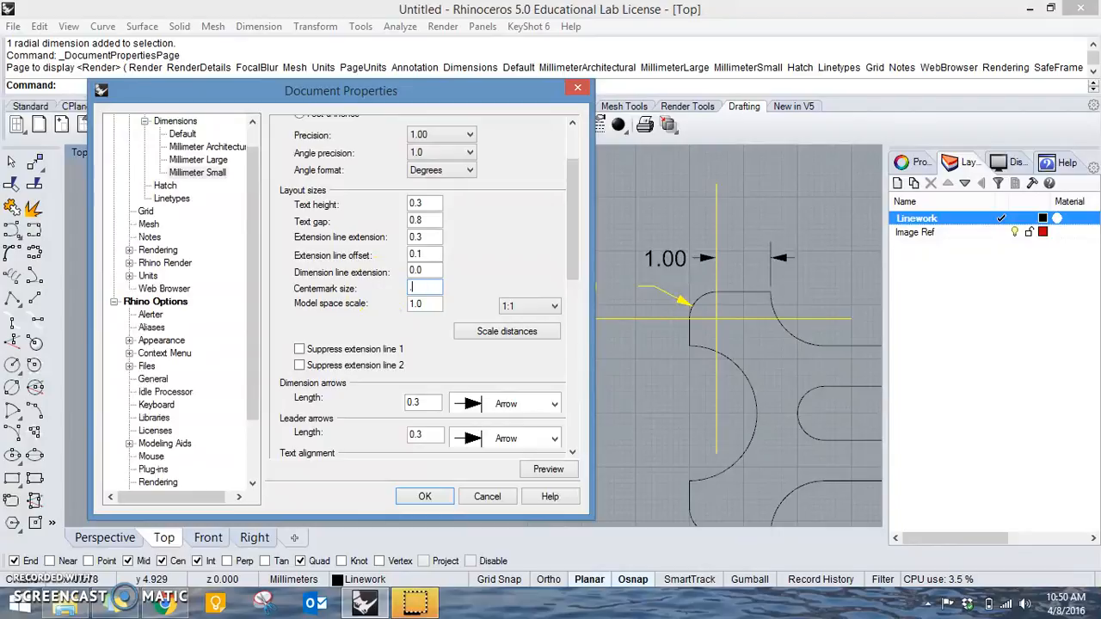
{"action": "left_click", "coordinate": [547, 469]}
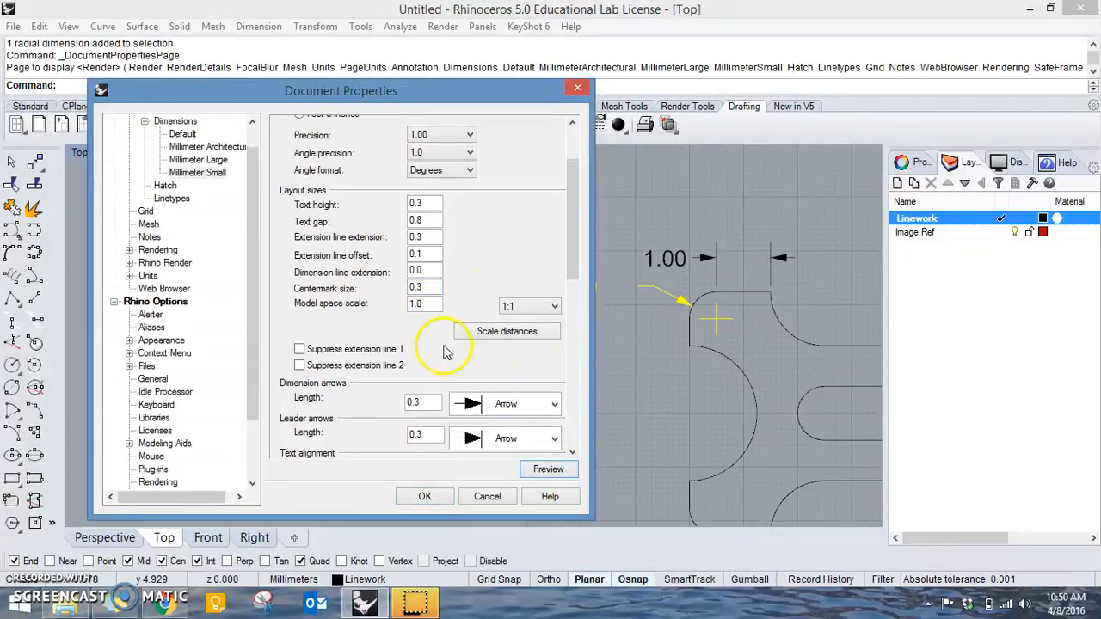
Preview a centermark size of 0.1, set the size to 0.2, and apply the style changes.
{"action": "double_click", "coordinate": [430, 289]}
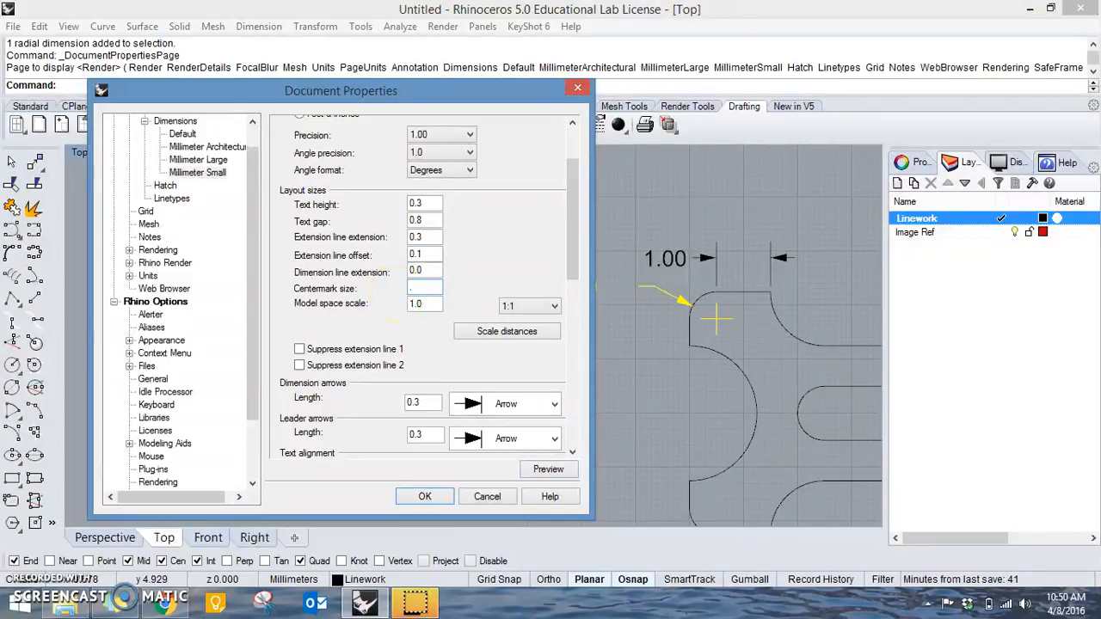
{"action": "left_click", "coordinate": [542, 471]}
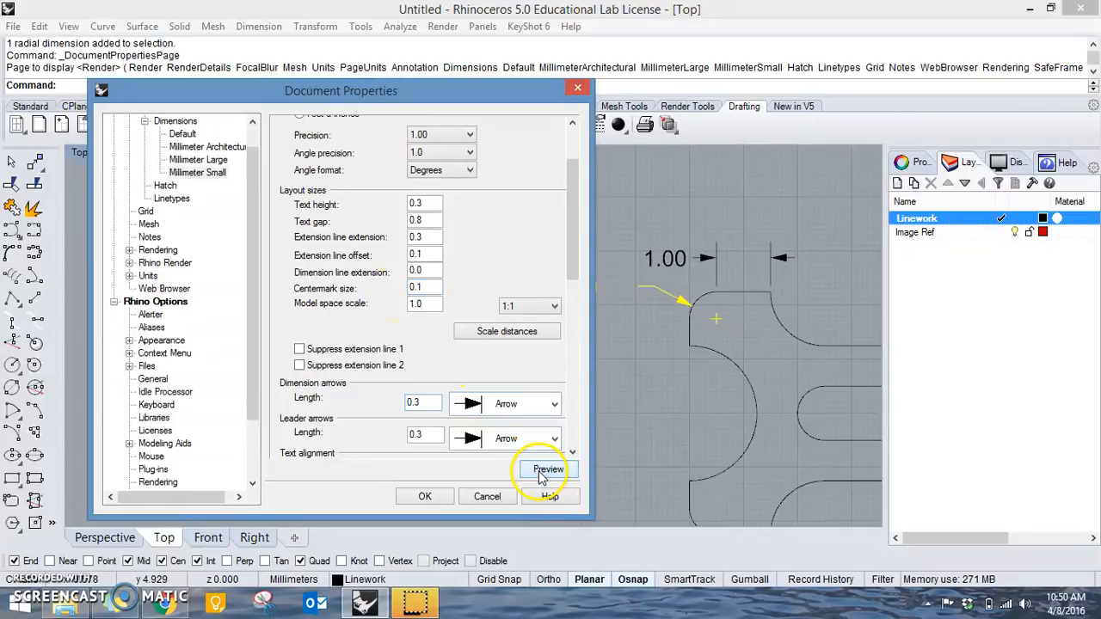
{"action": "left_click", "coordinate": [428, 288]}
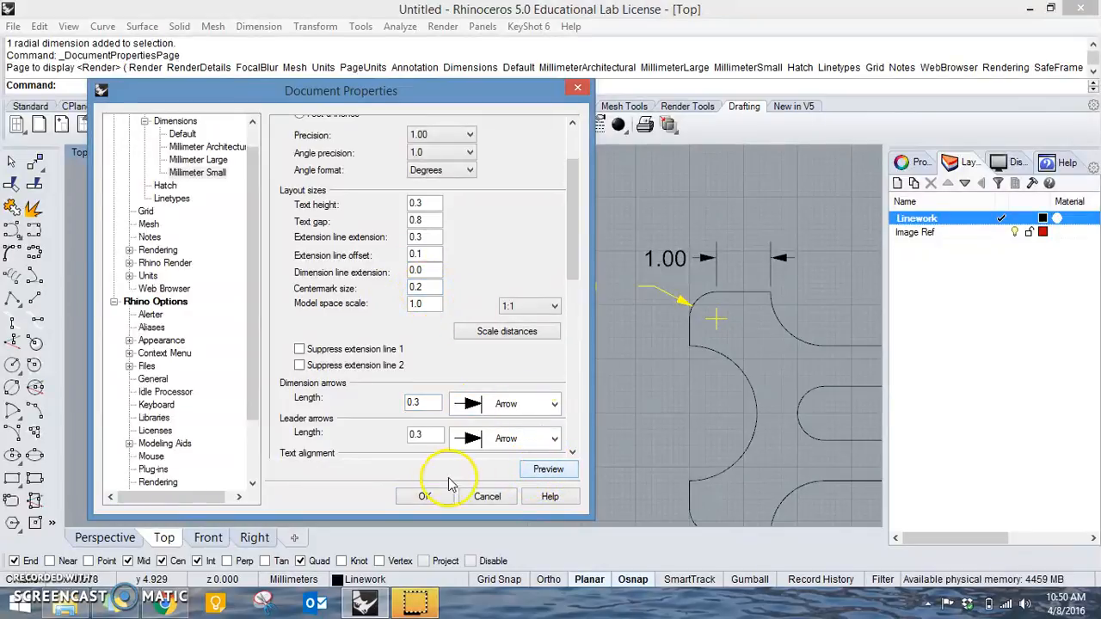
{"action": "left_click", "coordinate": [423, 495]}
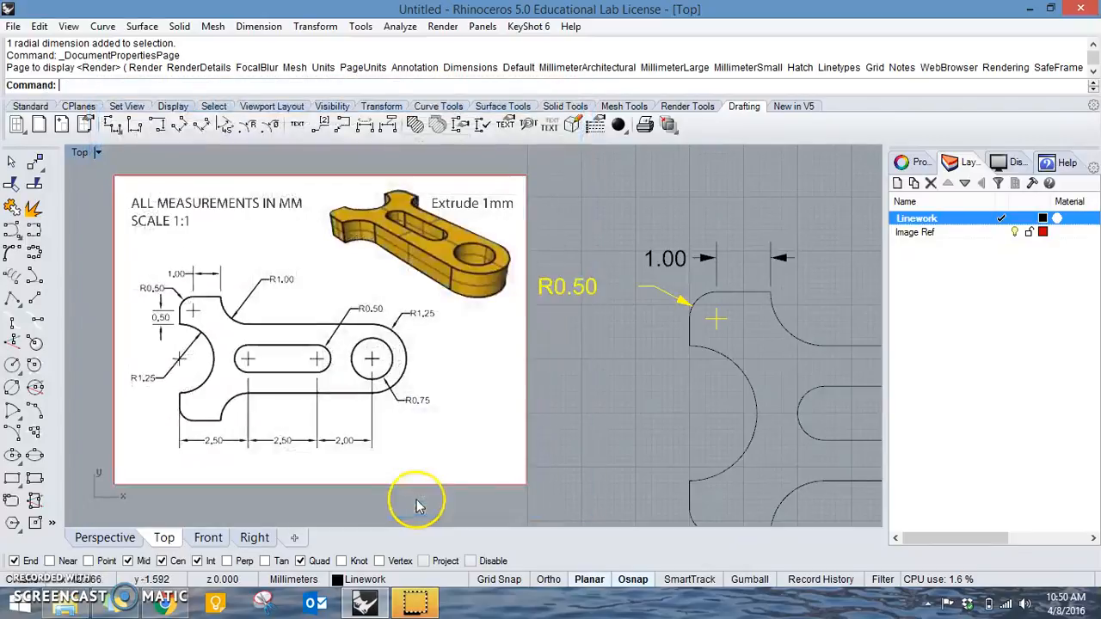
Turn on the points of the upper fork arm's outer corner radius dimension and move its text slightly further left.
{"action": "left_click", "coordinate": [580, 289]}
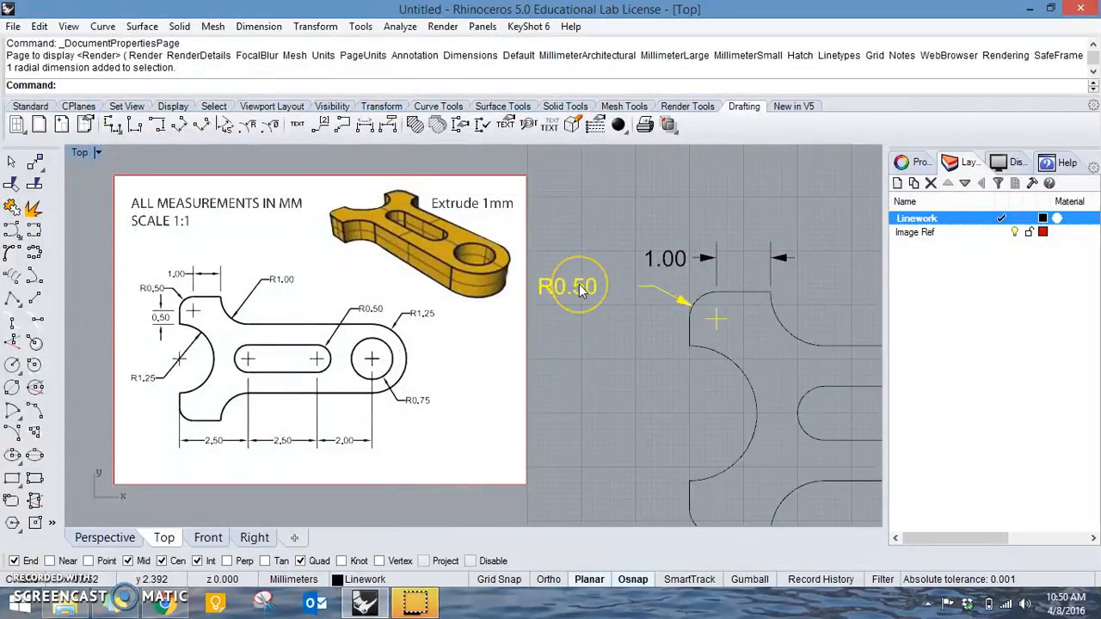
{"action": "key", "text": "F10"}
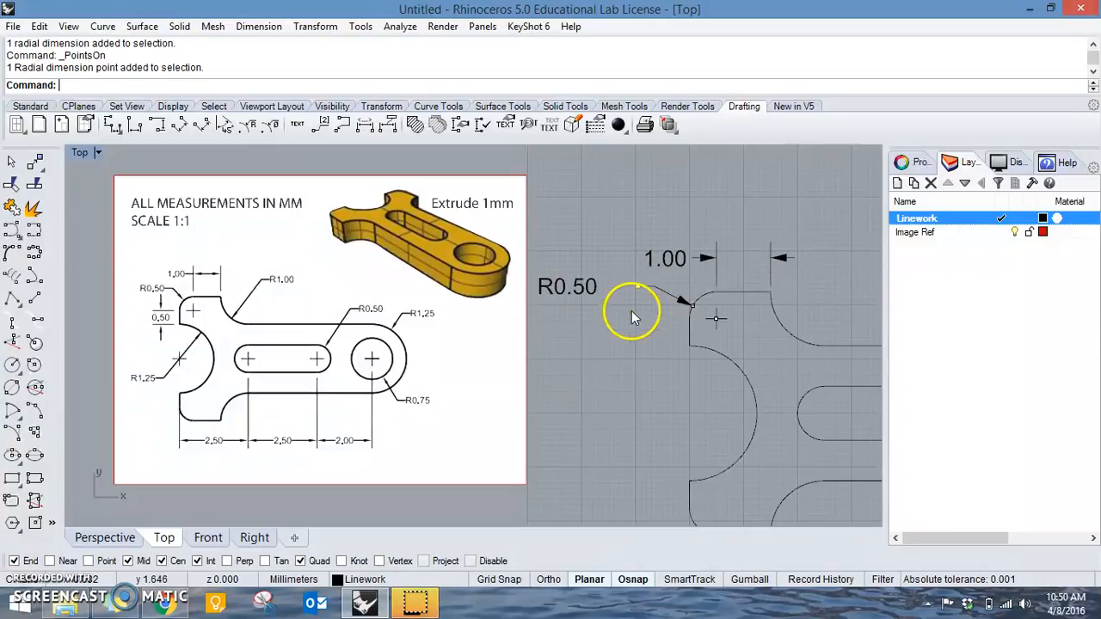
{"action": "type", "text": "M"}
{"action": "key", "text": "Return"}
{"action": "left_click", "coordinate": [627, 387]}
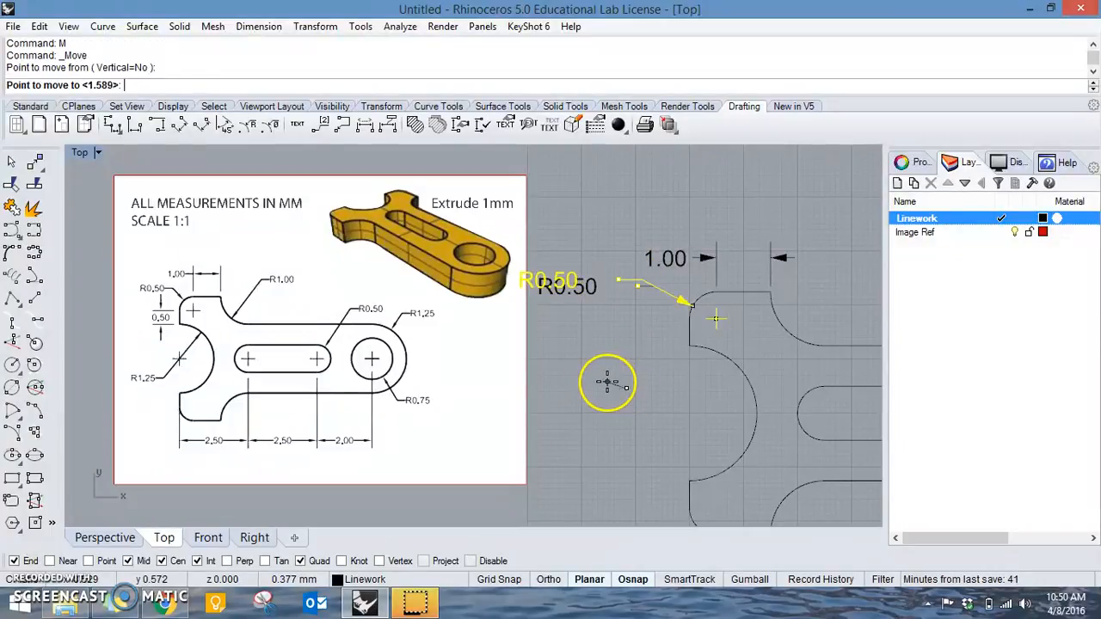
{"action": "left_click", "coordinate": [621, 389]}
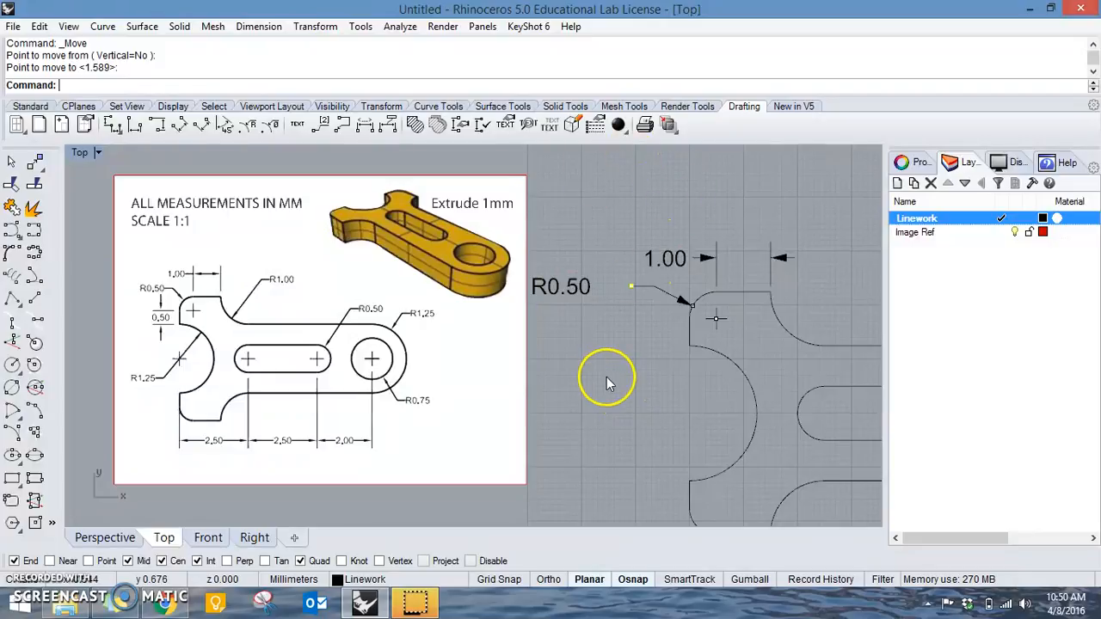
Reduce the text gap in the Millimeter Small dimension style and apply the change.
{"action": "left_click", "coordinate": [459, 126]}
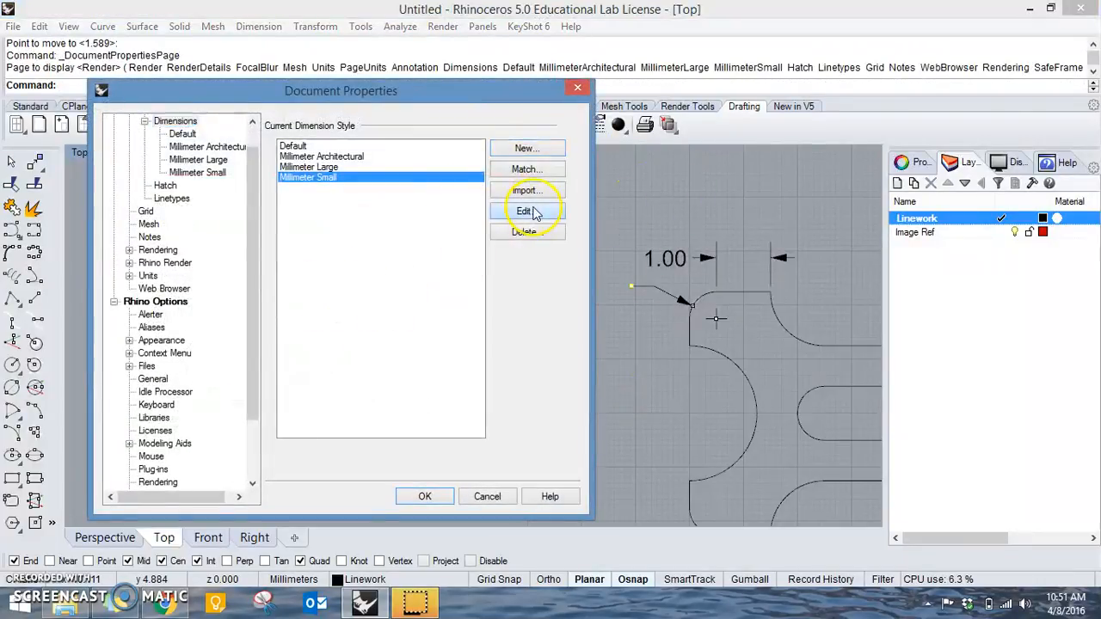
{"action": "left_click", "coordinate": [523, 211]}
{"action": "double_click", "coordinate": [420, 305]}
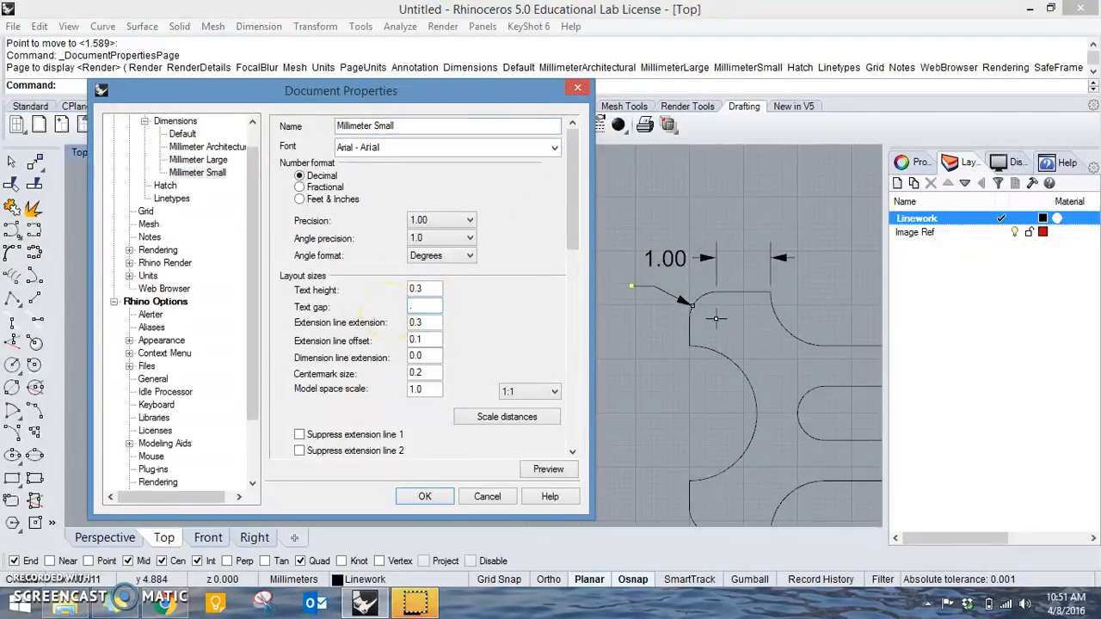
{"action": "key", "text": "Return"}
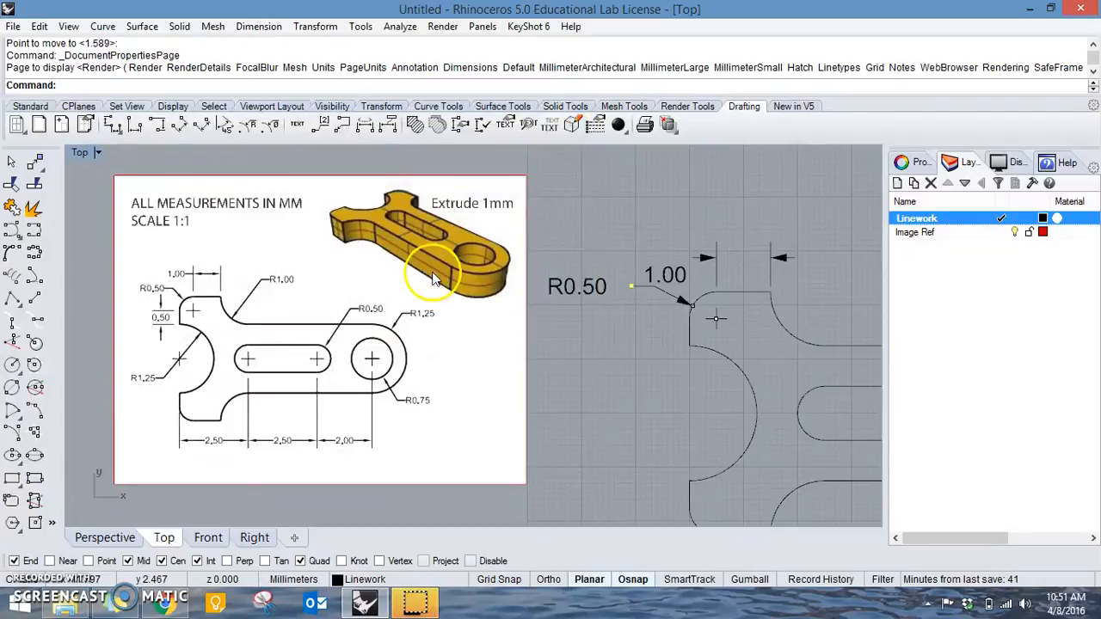
Move the text of the linear dimension above the upper fork arm to the right side of its extension lines.
{"action": "left_click", "coordinate": [676, 278]}
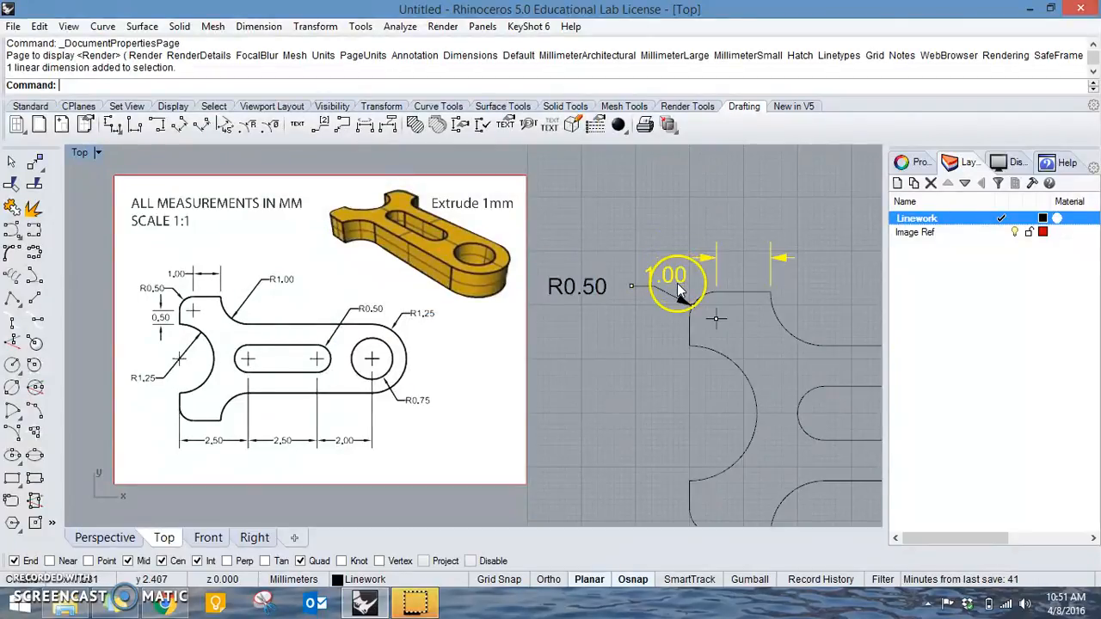
{"action": "key", "text": "F10"}
{"action": "left_click", "coordinate": [714, 292]}
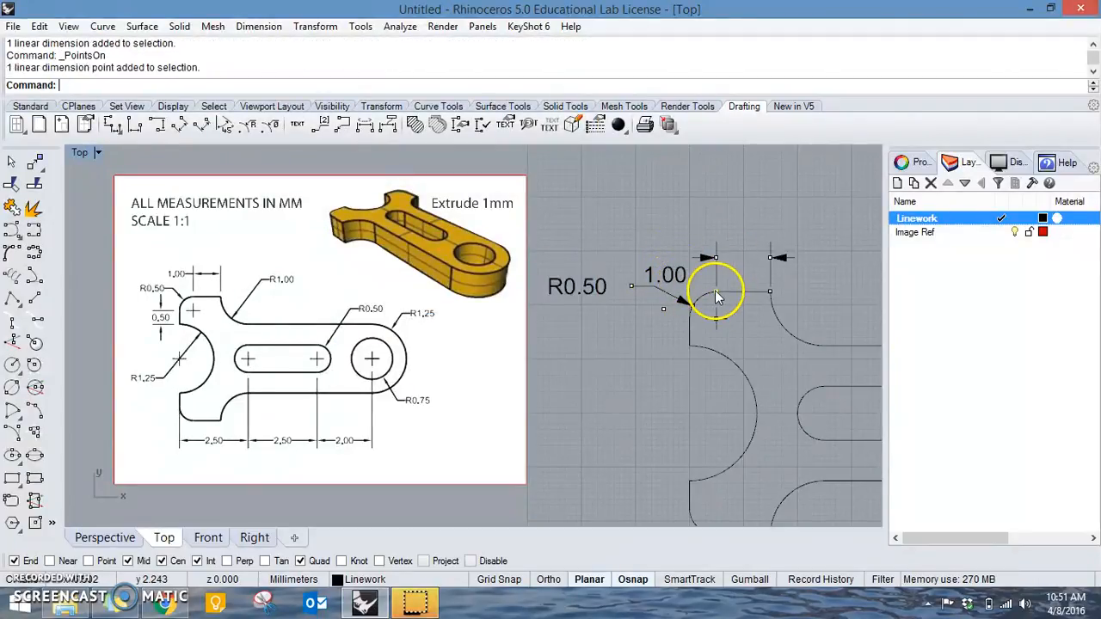
{"action": "left_click", "coordinate": [665, 308]}
{"action": "type", "text": "M"}
{"action": "key", "text": "Return"}
{"action": "left_click", "coordinate": [622, 379]}
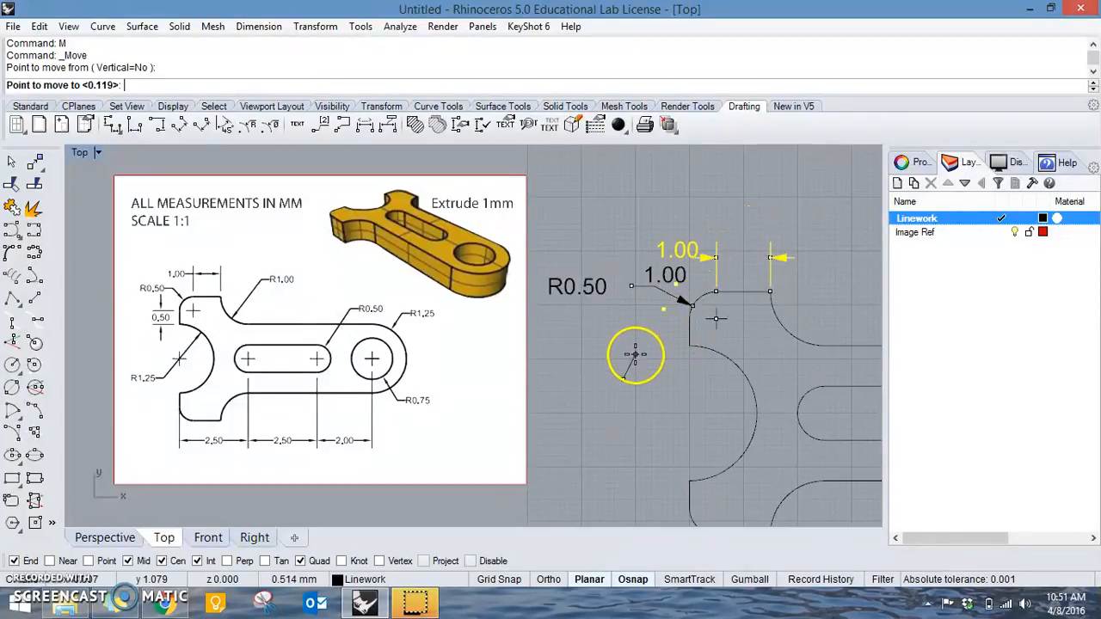
{"action": "left_click", "coordinate": [778, 358]}
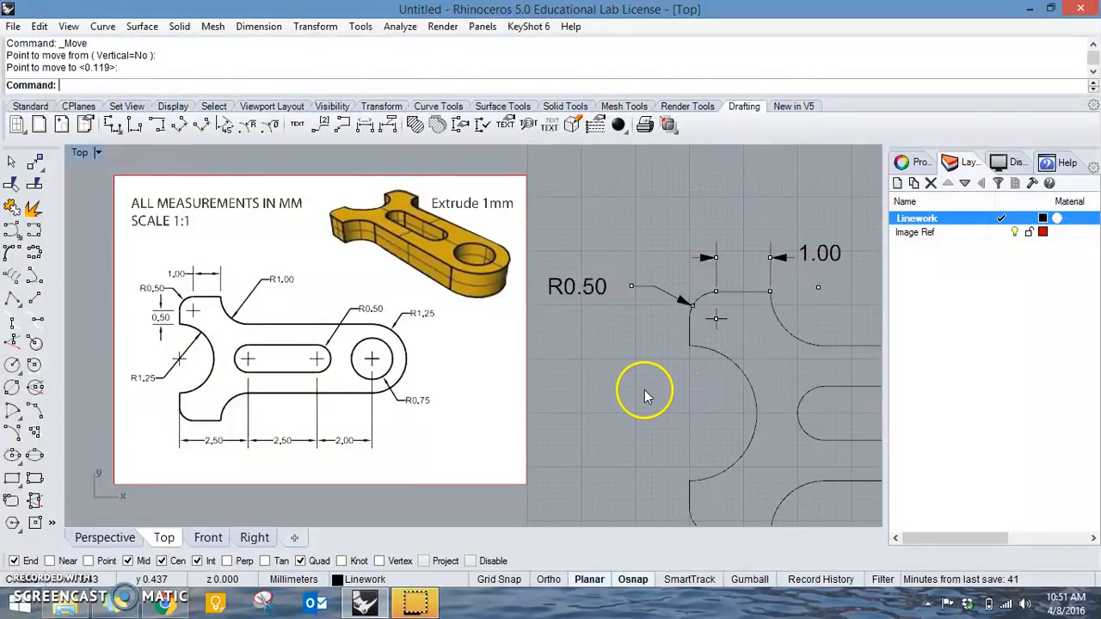
{"action": "left_click", "coordinate": [661, 297]}
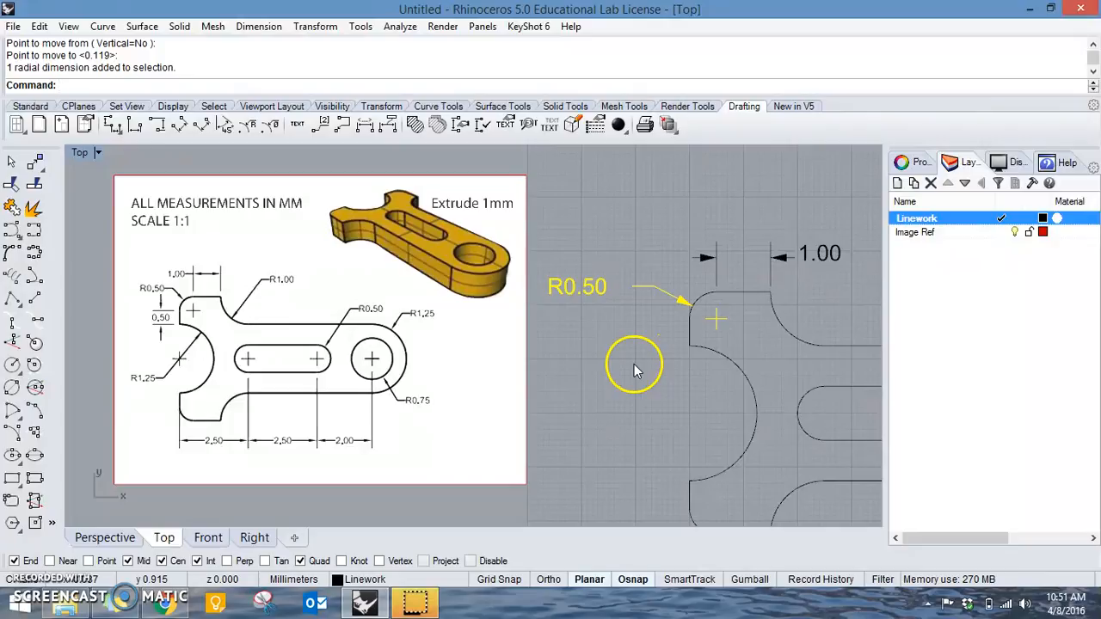
{"action": "key", "text": "F10"}
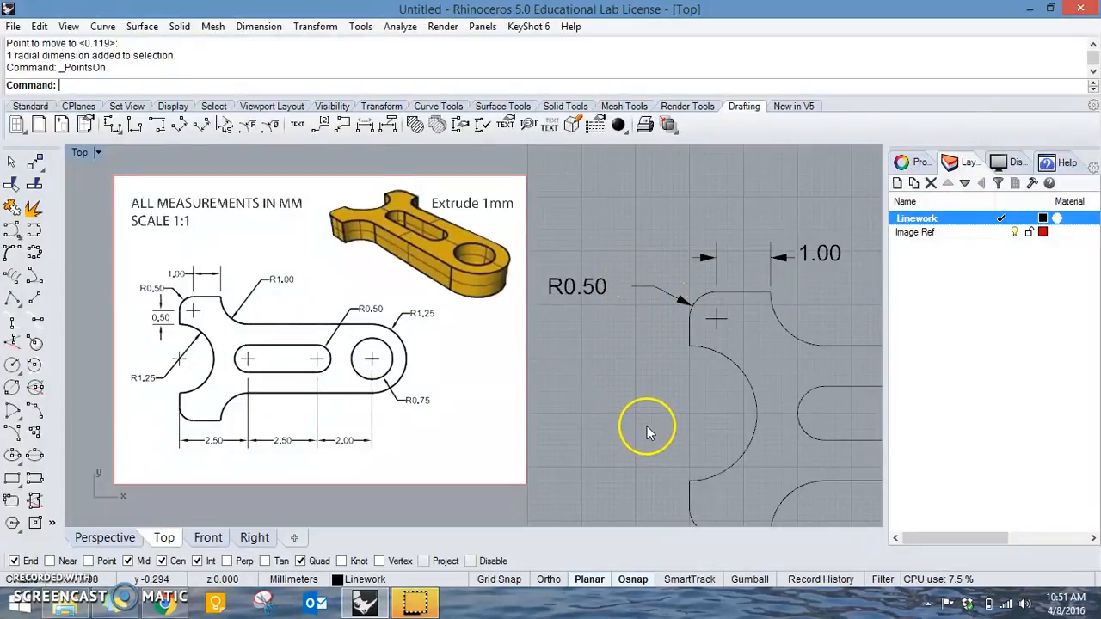
Try a vertical linear dimension on the straight left edge of the upper fork arm, then undo it.
{"action": "left_click", "coordinate": [179, 125]}
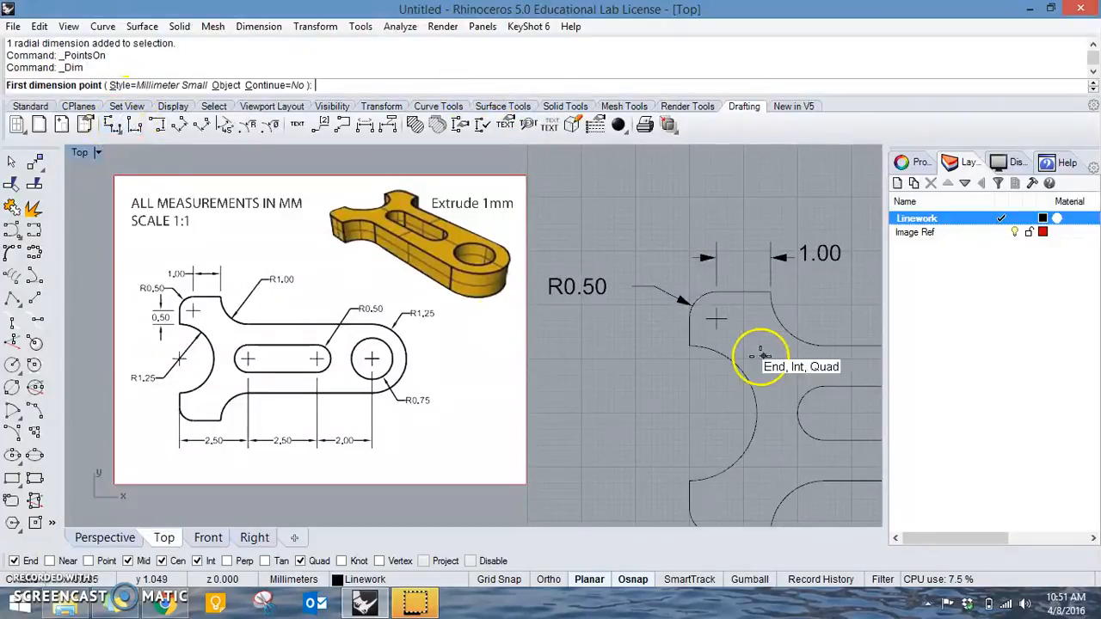
{"action": "left_click", "coordinate": [689, 347]}
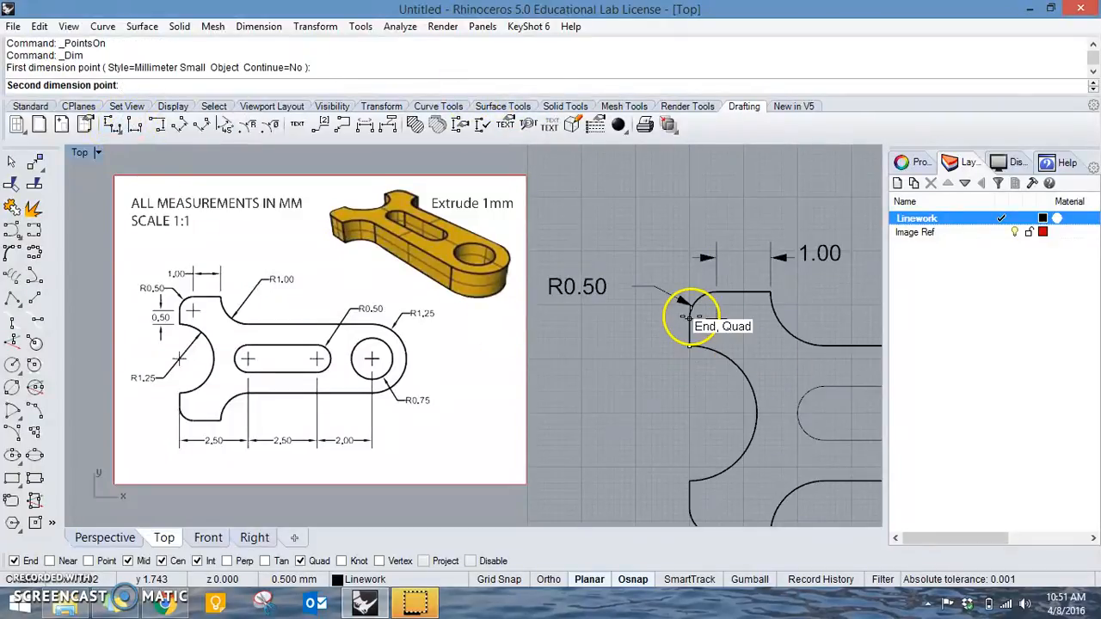
{"action": "left_click", "coordinate": [689, 316]}
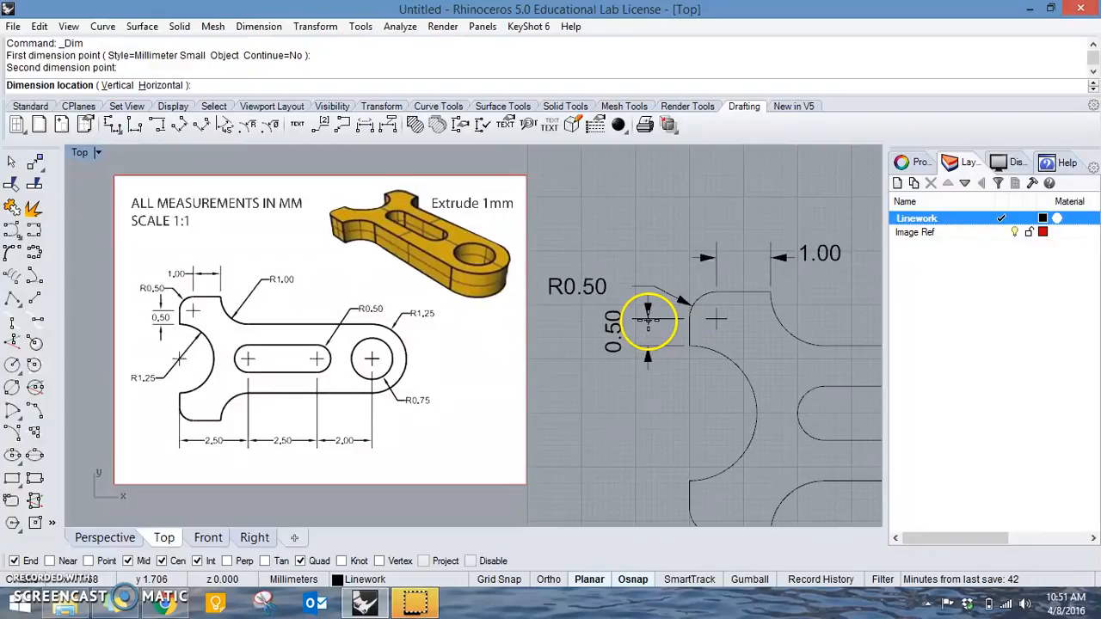
{"action": "left_click", "coordinate": [644, 322]}
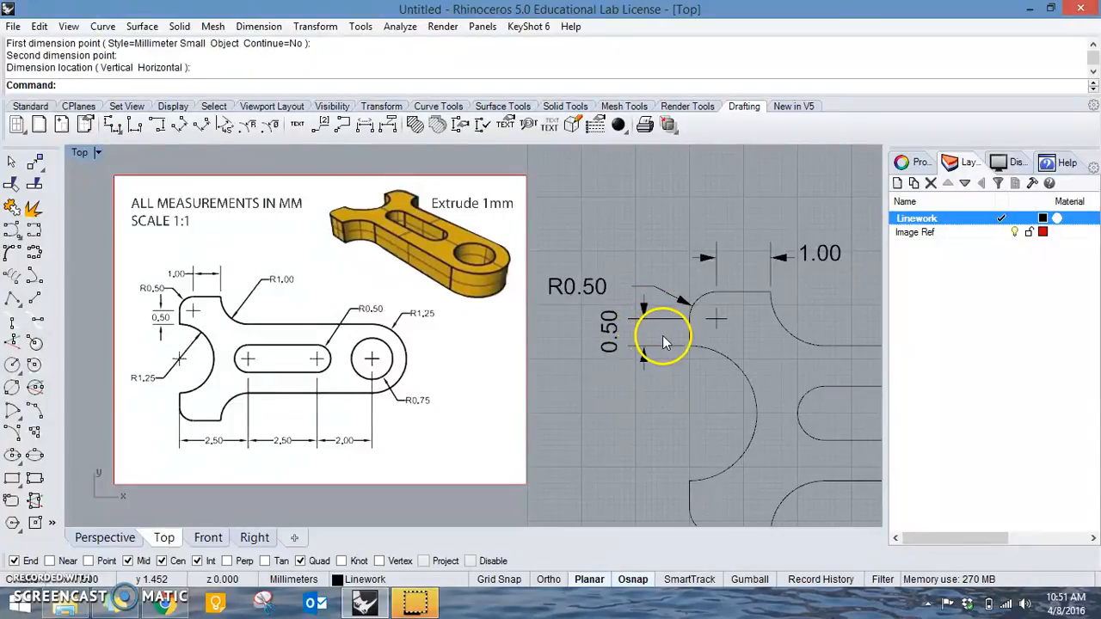
{"action": "left_click", "coordinate": [624, 329]}
{"action": "key", "text": "ctrl+z"}
{"action": "right_click_drag", "start_coordinate": [671, 420], "coordinate": [682, 326]}
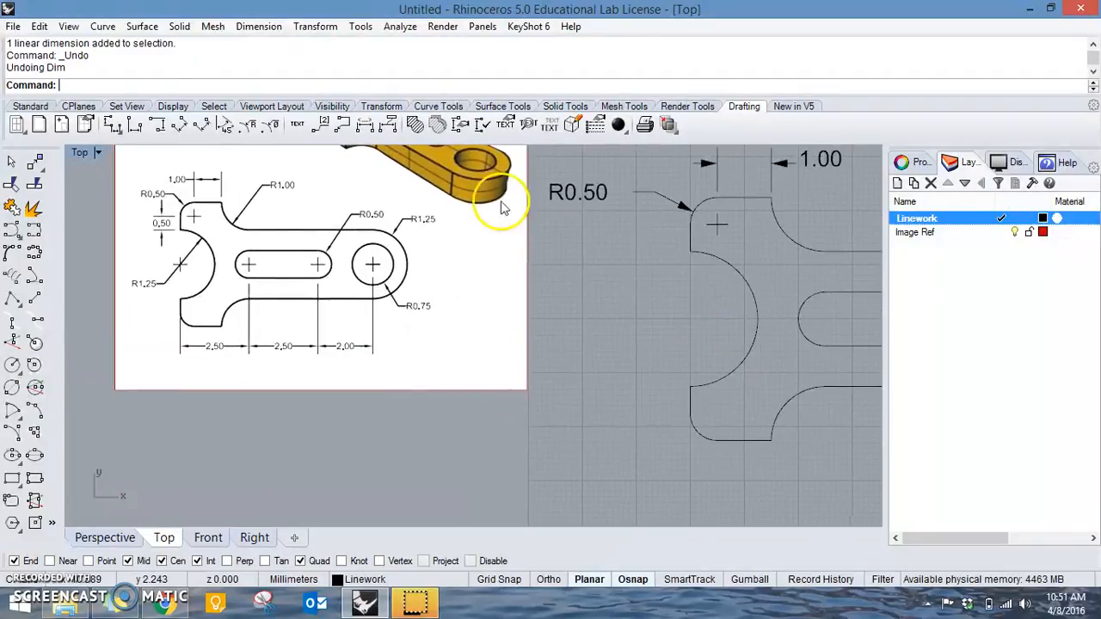
{"action": "left_click", "coordinate": [460, 129]}
{"action": "left_click", "coordinate": [577, 88]}
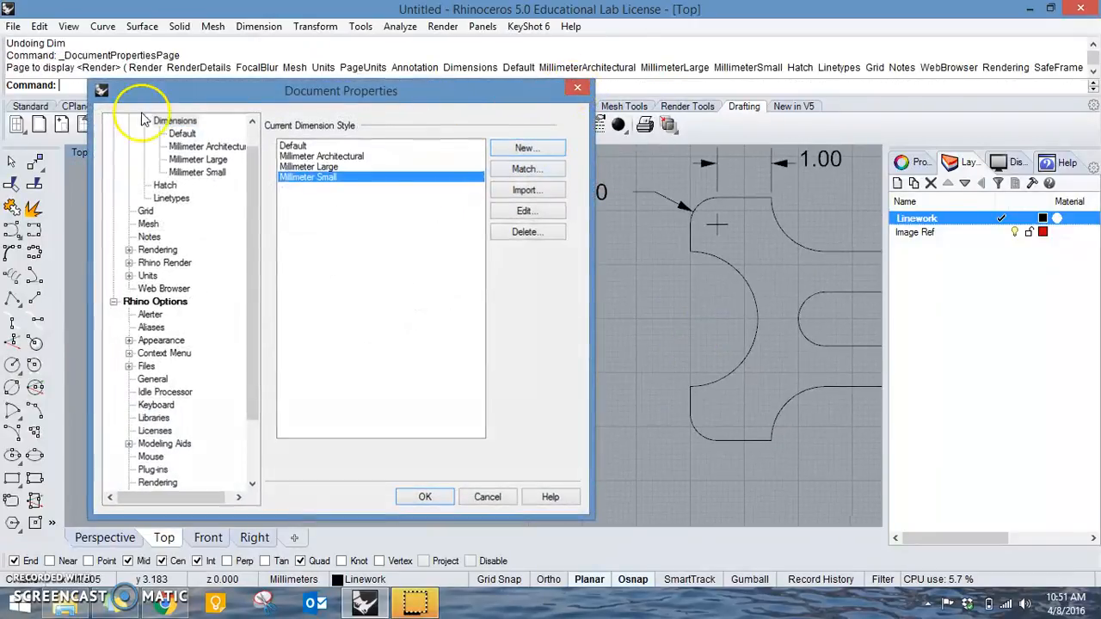
{"action": "left_click", "coordinate": [113, 125]}
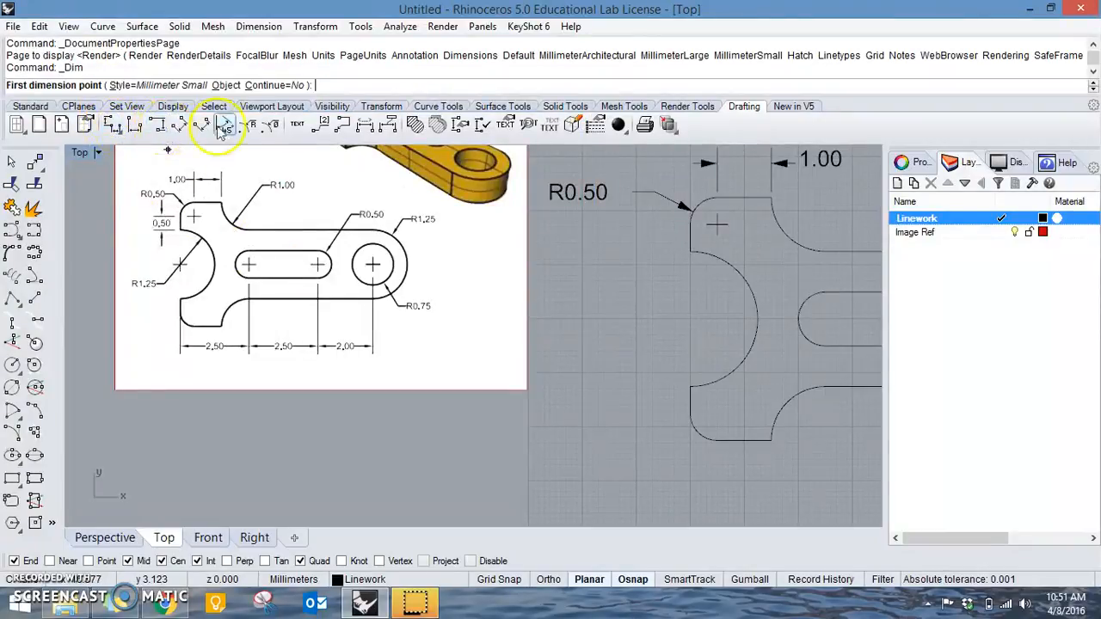
Add a radial dimension to the large concave arc between the fork arms, placing it inside the opening.
{"action": "left_click", "coordinate": [249, 127]}
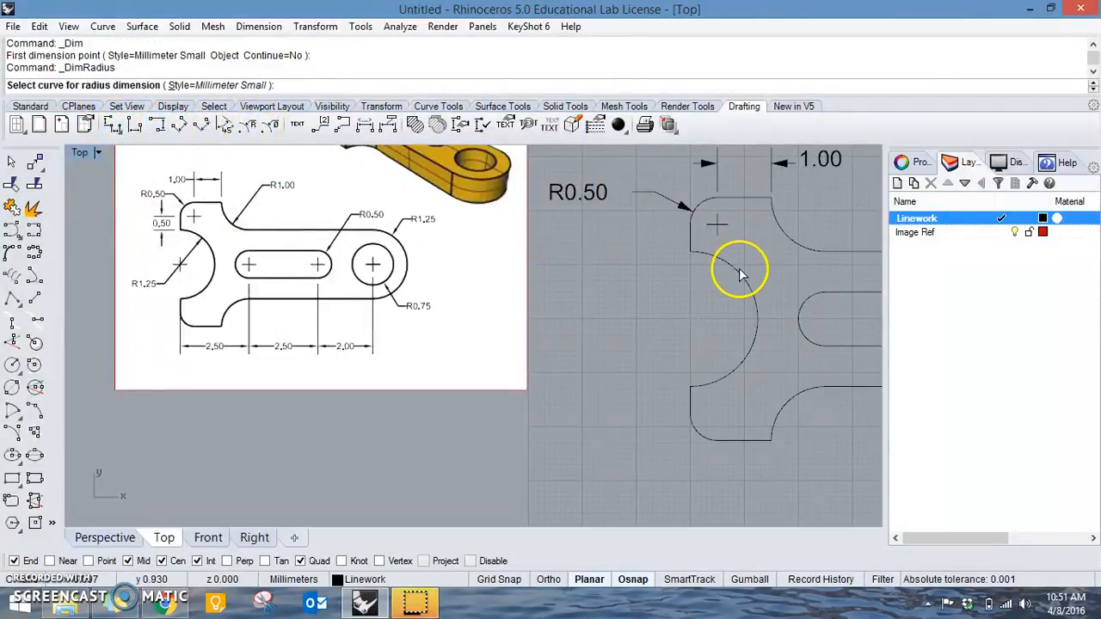
{"action": "left_click", "coordinate": [740, 273]}
{"action": "left_click", "coordinate": [656, 340]}
Add a radial dimension to the concave fillet between the upper fork arm and the body, placing its text to the upper right.
{"action": "right_click_drag", "start_coordinate": [663, 334], "coordinate": [448, 368]}
{"action": "right_click", "coordinate": [589, 244]}
{"action": "left_click", "coordinate": [581, 273]}
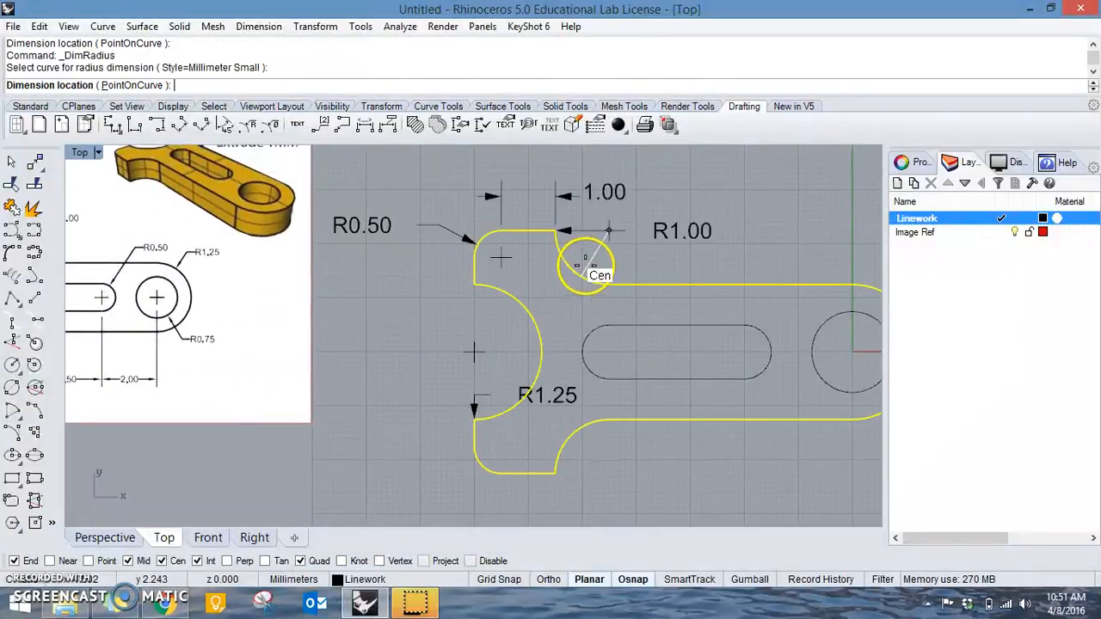
{"action": "right_click_drag", "start_coordinate": [720, 152], "coordinate": [745, 221]}
{"action": "left_click", "coordinate": [735, 222]}
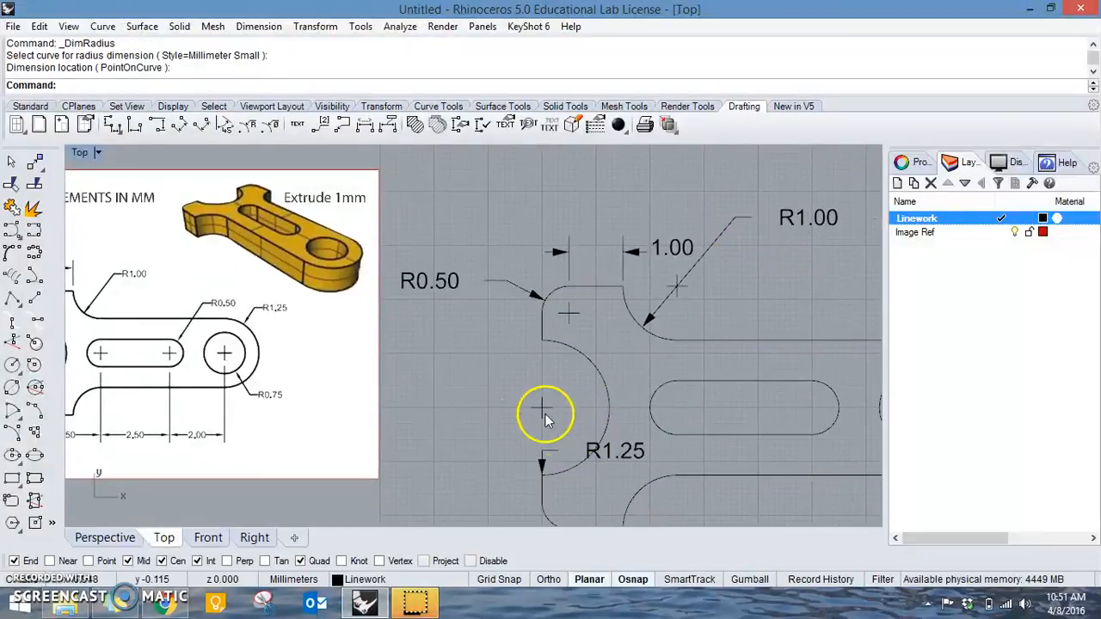
Delete the misplaced radial dimension of the large concave arc between the fork arms.
{"action": "left_click", "coordinate": [590, 448]}
{"action": "left_click", "coordinate": [624, 448]}
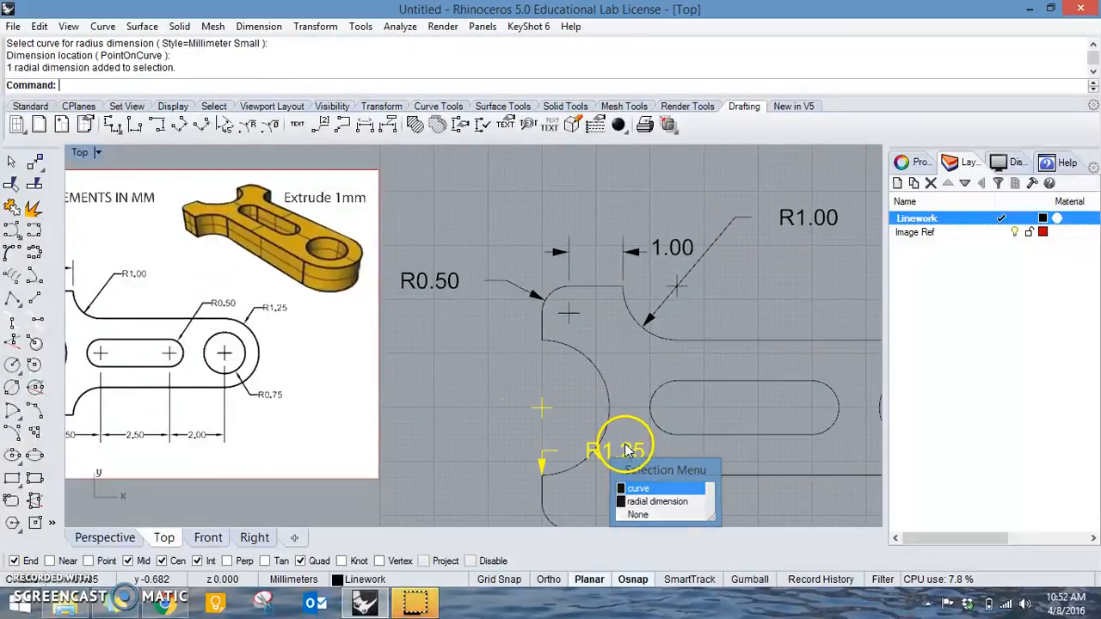
{"action": "key", "text": "Delete"}
Add a radial dimension to the fork's large concave arc, placing its text outside the part to the left.
{"action": "key", "text": "Return"}
{"action": "left_click", "coordinate": [608, 392]}
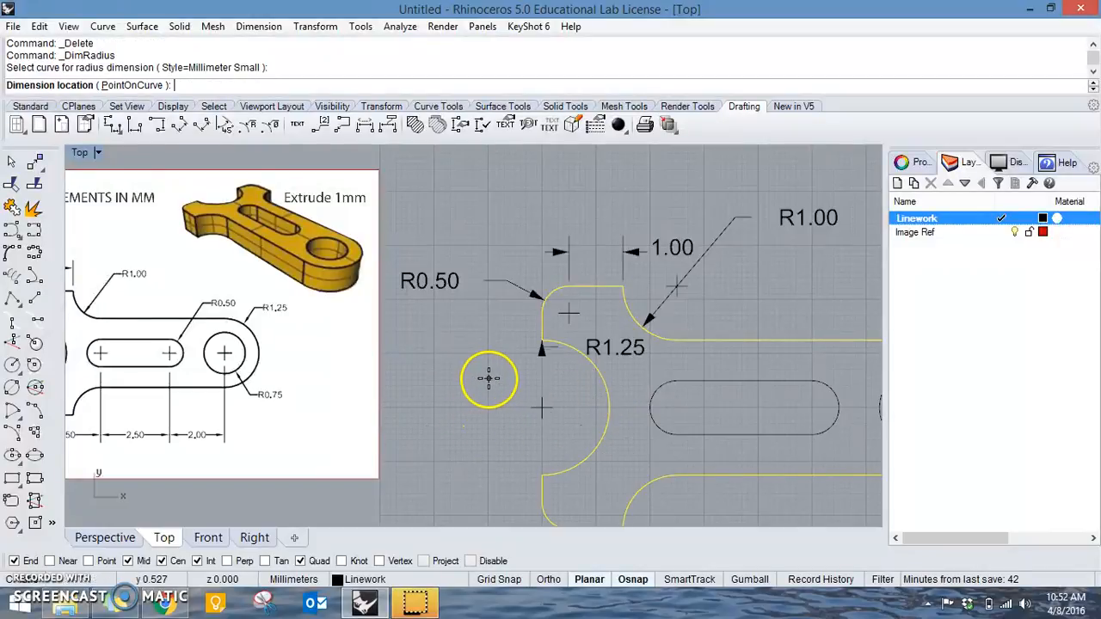
{"action": "left_click", "coordinate": [474, 379]}
Add a radial dimension to the slot's right rounded end, placing its text above the body to the upper right.
{"action": "scroll", "coordinate": [482, 378], "scroll_direction": "down", "scroll_amount": 3}
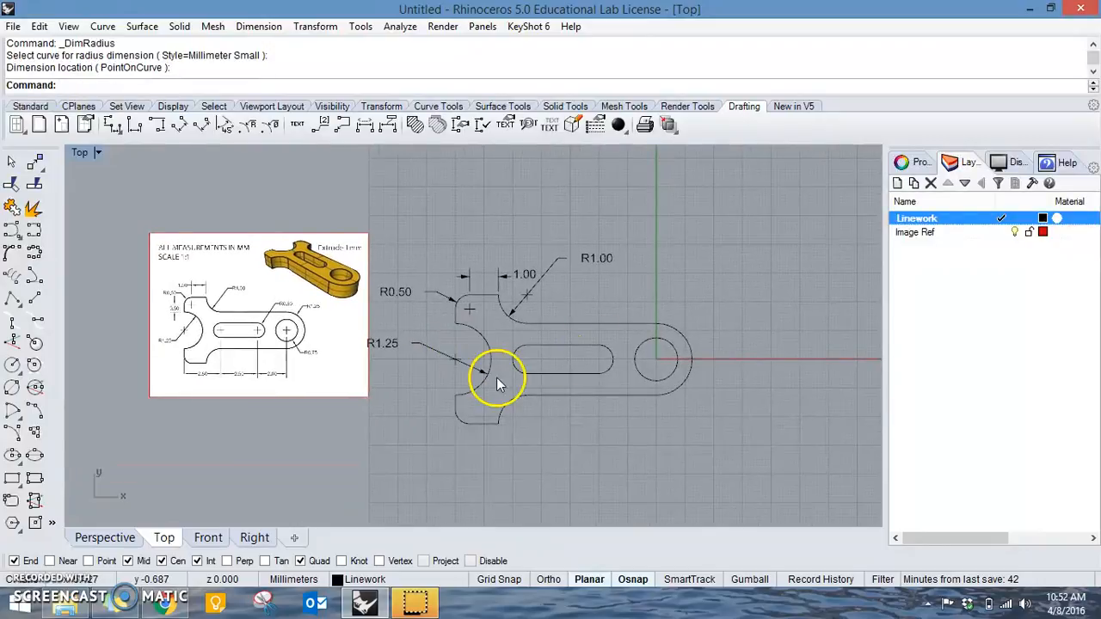
{"action": "scroll", "coordinate": [599, 382], "scroll_direction": "up", "scroll_amount": 5}
{"action": "mouse_move", "coordinate": [599, 382]}
{"action": "right_mouse_down"}
{"action": "mouse_move", "coordinate": [736, 385]}
{"action": "mouse_move", "coordinate": [639, 364]}
{"action": "mouse_move", "coordinate": [683, 366]}
{"action": "mouse_move", "coordinate": [548, 359]}
{"action": "right_mouse_up"}
{"action": "right_click", "coordinate": [735, 368]}
{"action": "left_click", "coordinate": [638, 365]}
{"action": "left_click", "coordinate": [692, 251]}
Add a radial dimension to the circular hole, placing its text outside the part to the lower right.
{"action": "right_click", "coordinate": [705, 346]}
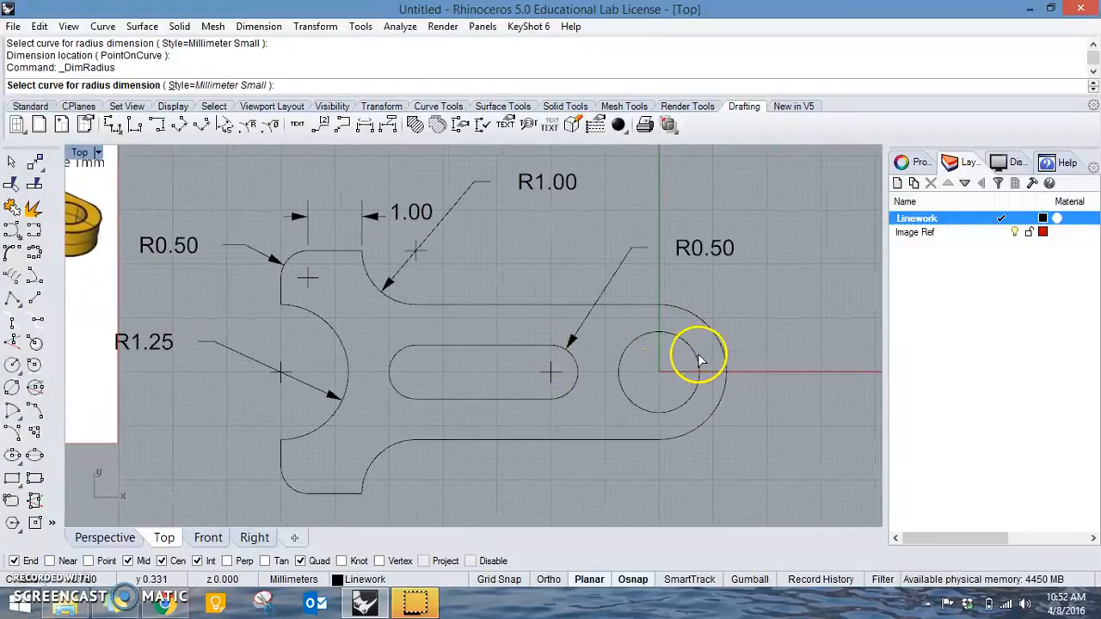
{"action": "left_click", "coordinate": [700, 361]}
{"action": "scroll", "coordinate": [738, 427], "scroll_direction": "down", "scroll_amount": 4}
{"action": "scroll", "coordinate": [739, 427], "scroll_direction": "up", "scroll_amount": 2}
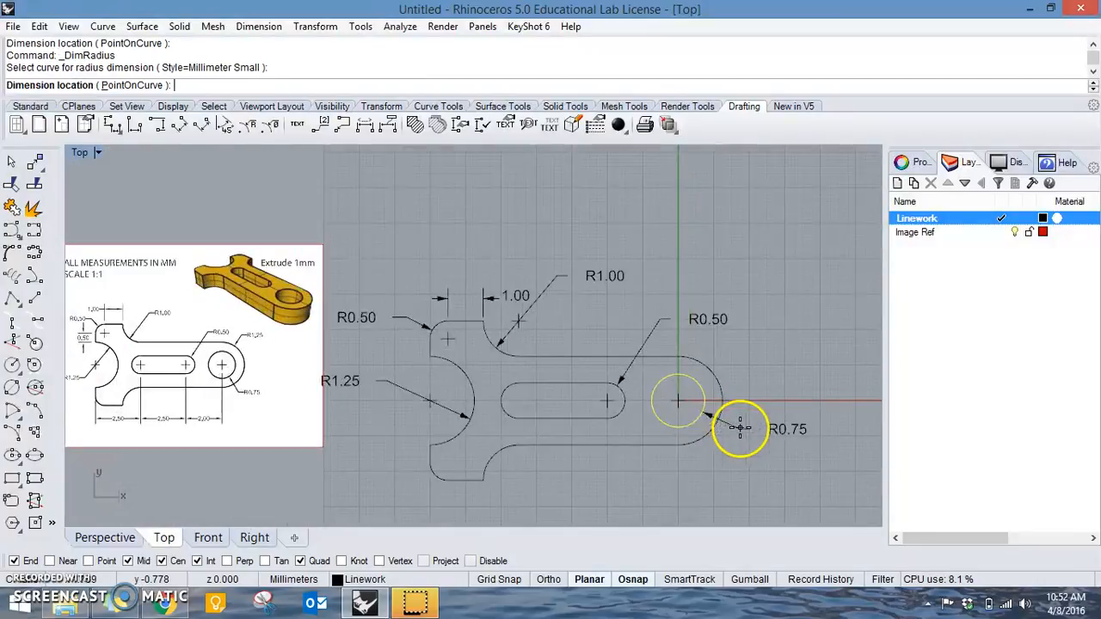
{"action": "scroll", "coordinate": [749, 438], "scroll_direction": "up", "scroll_amount": 2}
{"action": "left_click", "coordinate": [720, 461]}
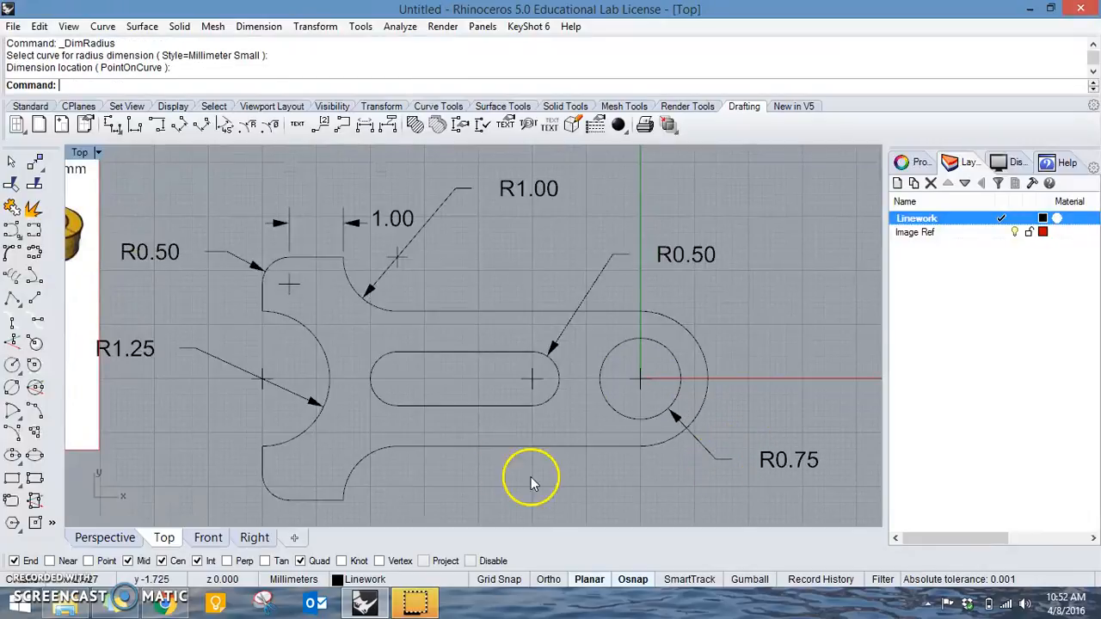
Add a horizontal linear dimension from the lower fork arm's inner corner to the centre of the slot's left arc, placed below the part.
{"action": "right_click_drag", "start_coordinate": [530, 483], "coordinate": [840, 363]}
{"action": "mouse_move", "coordinate": [482, 344]}
{"action": "right_mouse_down"}
{"action": "mouse_move", "coordinate": [521, 356]}
{"action": "mouse_move", "coordinate": [491, 356]}
{"action": "mouse_move", "coordinate": [633, 335]}
{"action": "mouse_move", "coordinate": [501, 339]}
{"action": "right_mouse_up"}
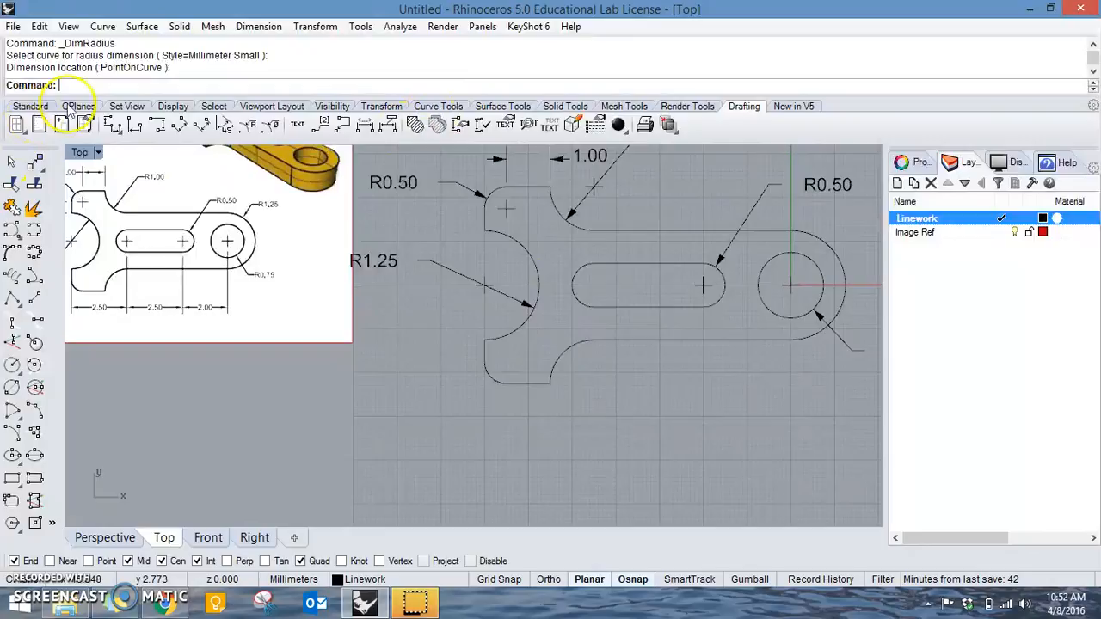
{"action": "left_click", "coordinate": [113, 124]}
{"action": "left_click", "coordinate": [484, 339]}
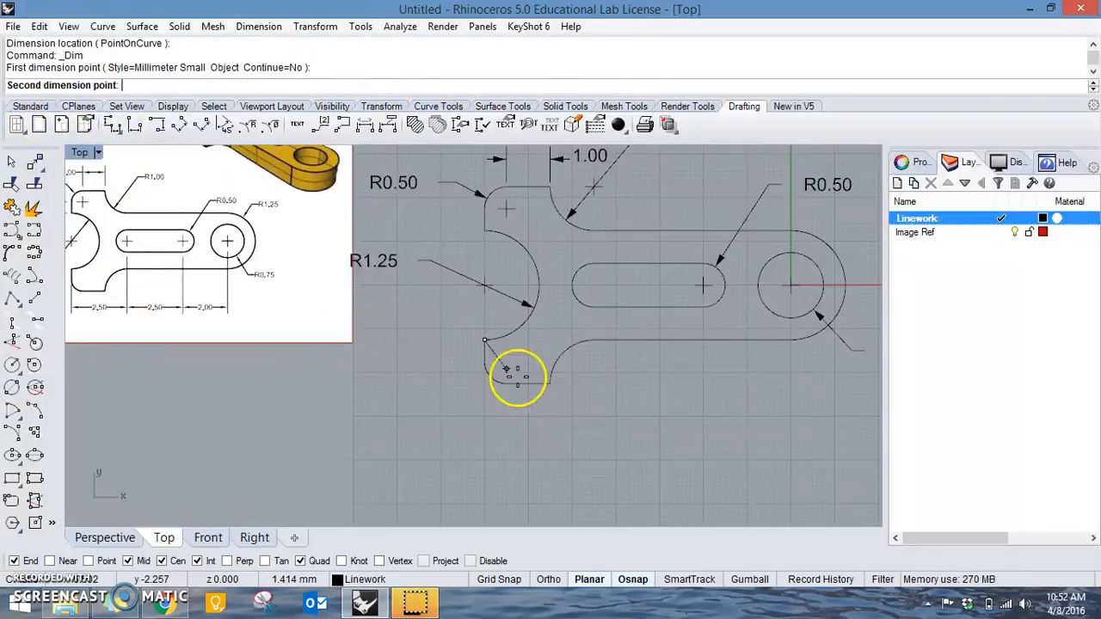
{"action": "scroll", "coordinate": [593, 282], "scroll_direction": "up", "scroll_amount": 2}
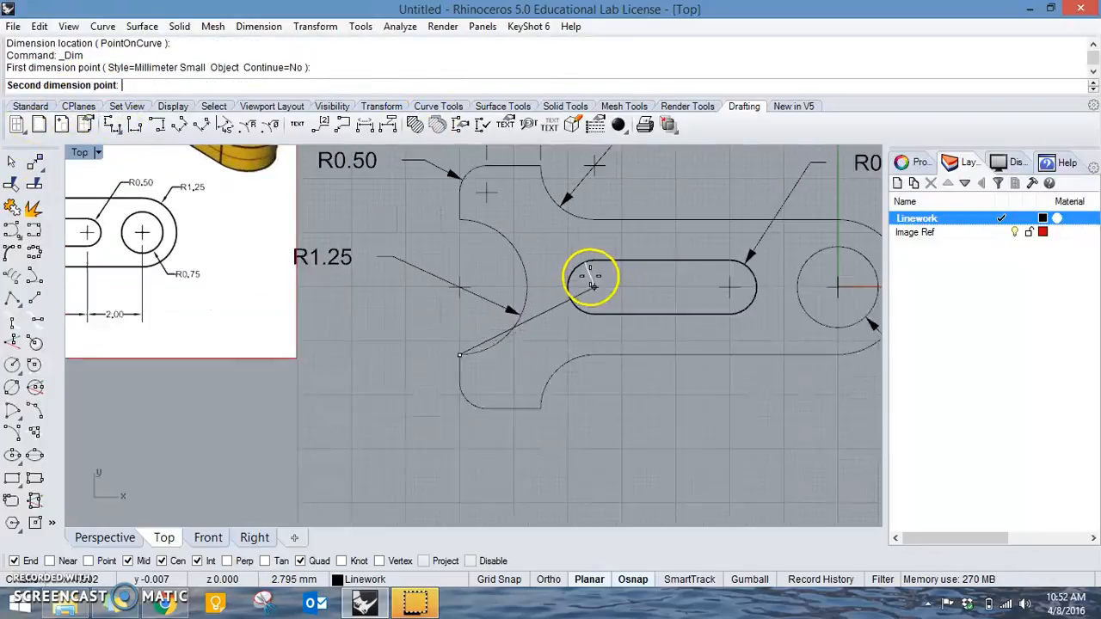
{"action": "left_click", "coordinate": [590, 279]}
{"action": "right_click_drag", "start_coordinate": [573, 467], "coordinate": [573, 333]}
{"action": "left_click", "coordinate": [581, 395]}
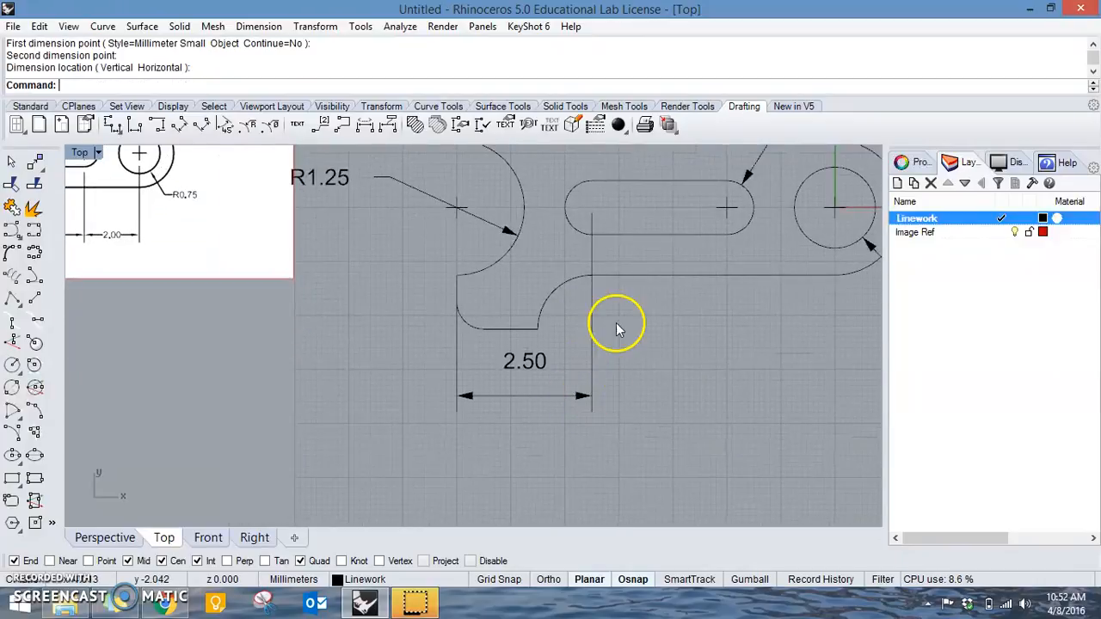
Add a horizontal linear dimension between the slot's left and right arc centres, aligned with the existing dimension below the part.
{"action": "right_click", "coordinate": [616, 327]}
{"action": "left_click", "coordinate": [591, 207]}
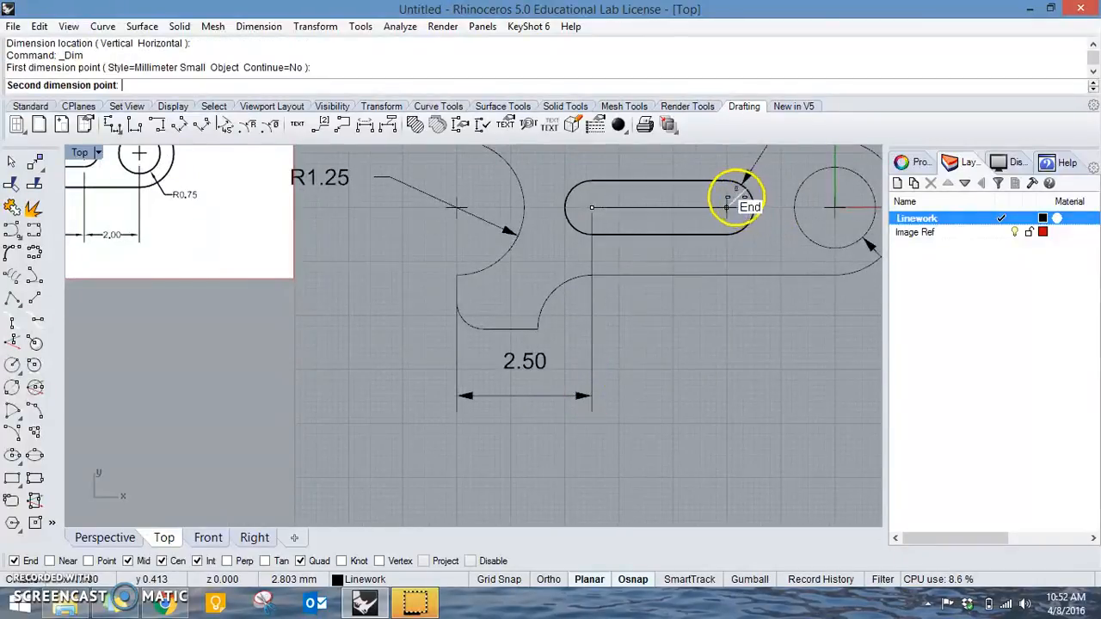
{"action": "scroll", "coordinate": [739, 193], "scroll_direction": "up", "scroll_amount": 5}
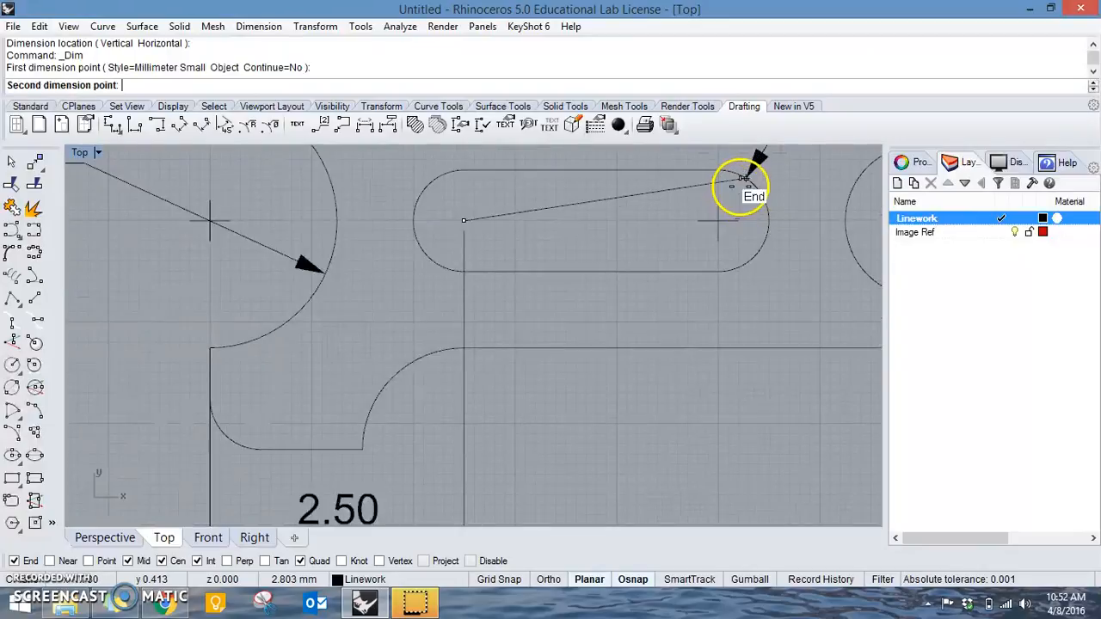
{"action": "left_click", "coordinate": [721, 221]}
{"action": "scroll", "coordinate": [714, 386], "scroll_direction": "down", "scroll_amount": 6}
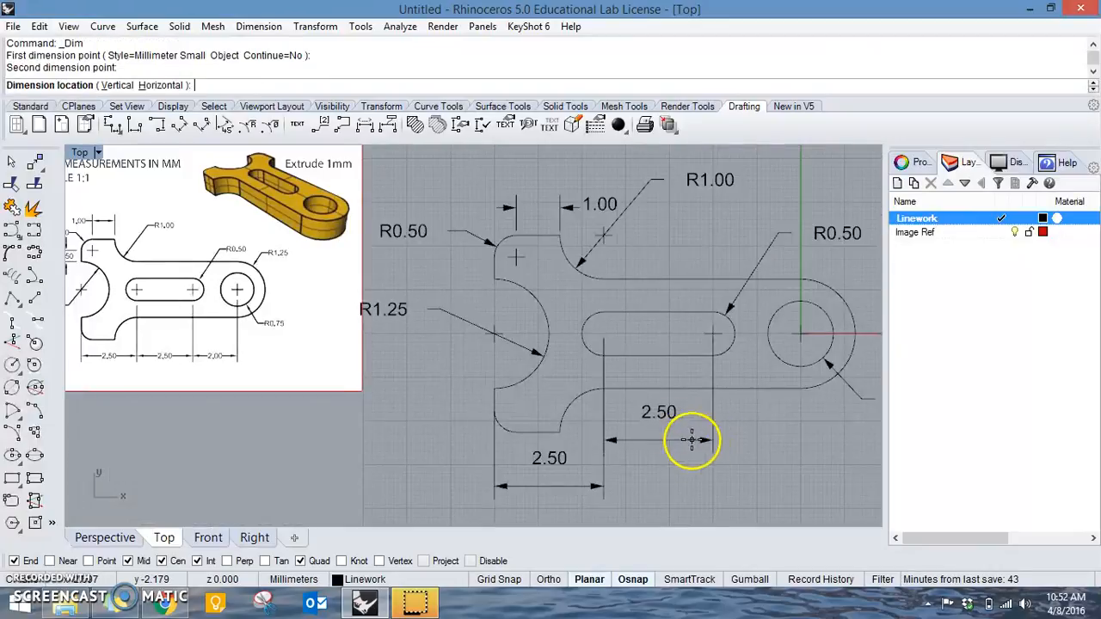
{"action": "left_click", "coordinate": [602, 436]}
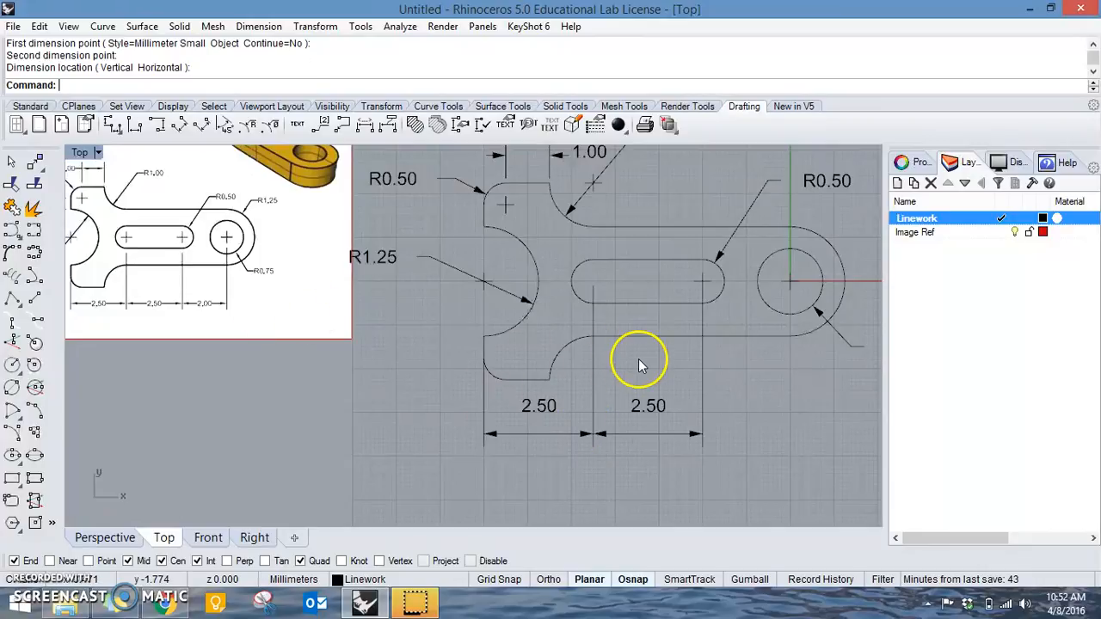
{"action": "key", "text": "Return"}
{"action": "scroll", "coordinate": [688, 259], "scroll_direction": "up", "scroll_amount": 5}
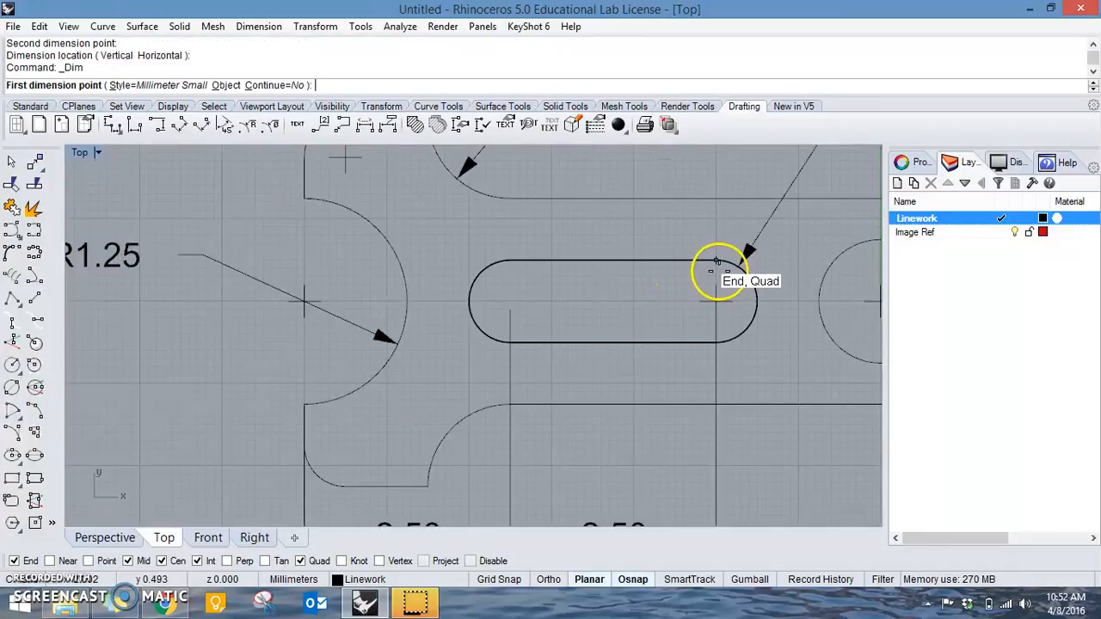
{"action": "scroll", "coordinate": [732, 278], "scroll_direction": "up", "scroll_amount": 3}
{"action": "left_click", "coordinate": [680, 298]}
{"action": "right_click_drag", "start_coordinate": [679, 298], "coordinate": [344, 274]}
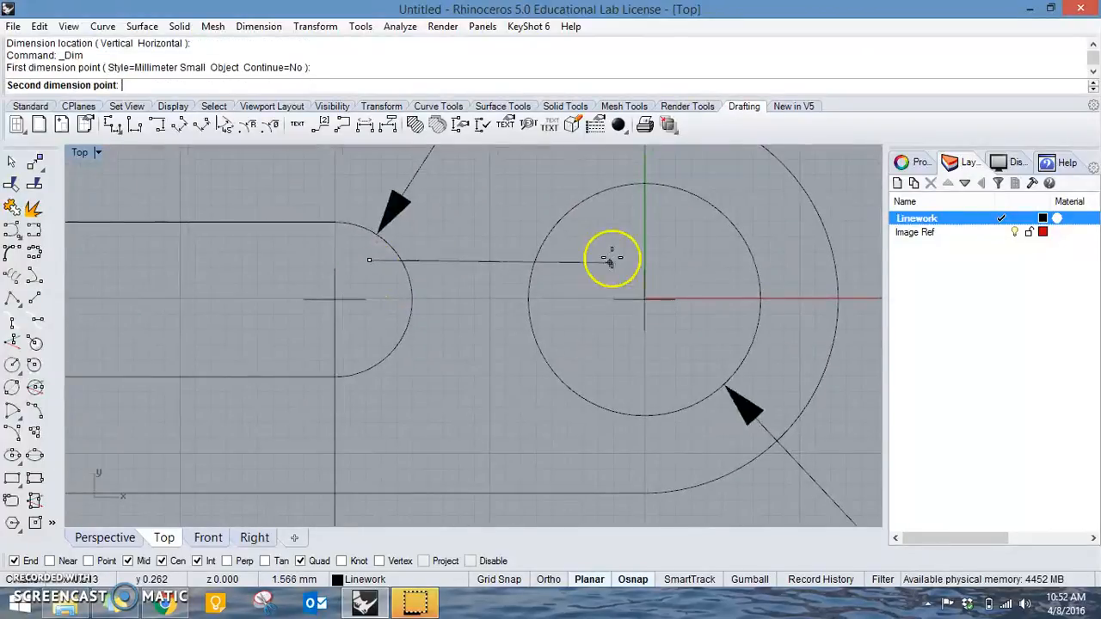
{"action": "key", "text": "Escape"}
Add a horizontal linear dimension between the circular hole's centre and the slot's right arc centre, in line with the dimensions below the part.
{"action": "right_click", "coordinate": [658, 218]}
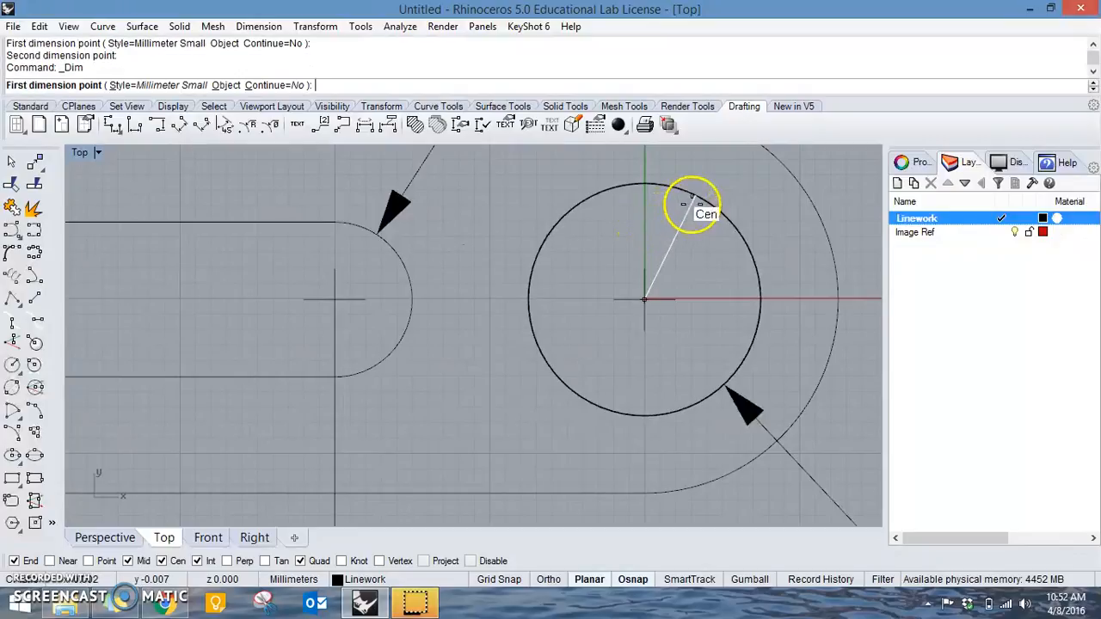
{"action": "left_click", "coordinate": [693, 197]}
{"action": "left_click", "coordinate": [386, 260]}
{"action": "scroll", "coordinate": [386, 260], "scroll_direction": "down", "scroll_amount": 5}
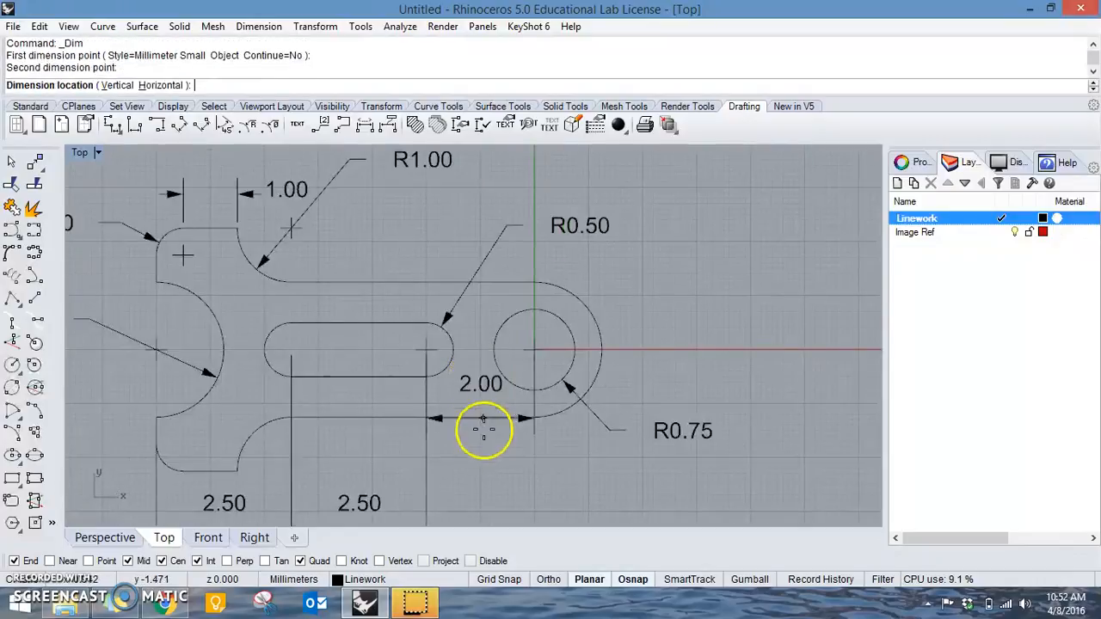
{"action": "left_click", "coordinate": [532, 402]}
{"action": "scroll", "coordinate": [532, 408], "scroll_direction": "down", "scroll_amount": 4}
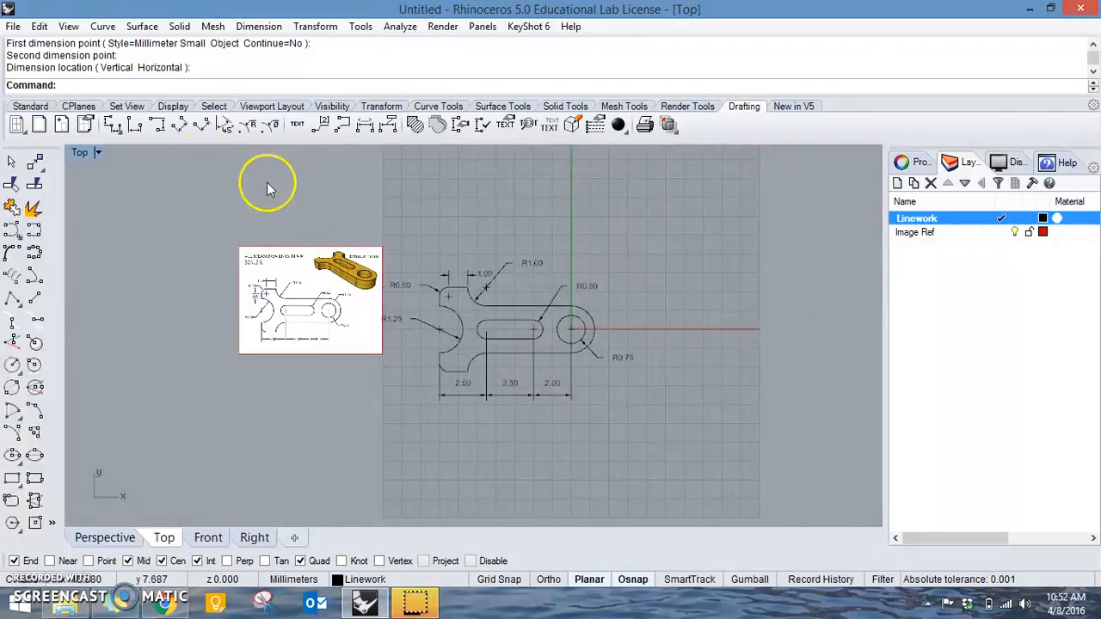
Extrude the outer profile, slot and hole curves together as a solid 1 mm thick.
{"action": "double_click", "coordinate": [83, 153]}
{"action": "scroll", "coordinate": [693, 218], "scroll_direction": "up", "scroll_amount": 10}
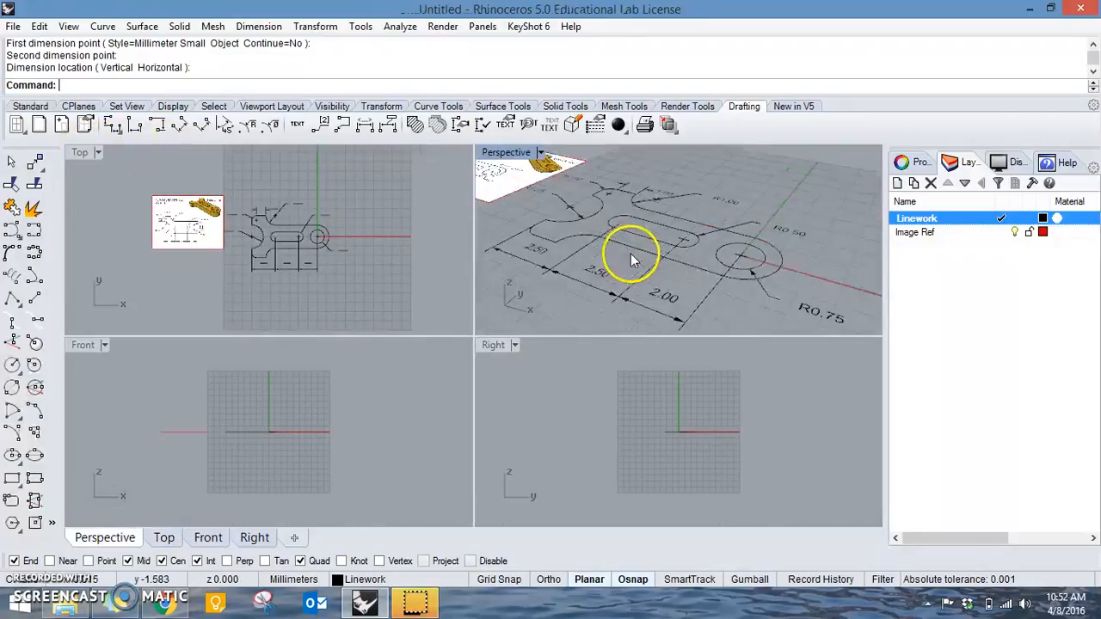
{"action": "left_click", "coordinate": [715, 251]}
{"action": "left_click", "coordinate": [683, 238], "text": "shift"}
{"action": "left_click", "coordinate": [697, 263], "text": "shift"}
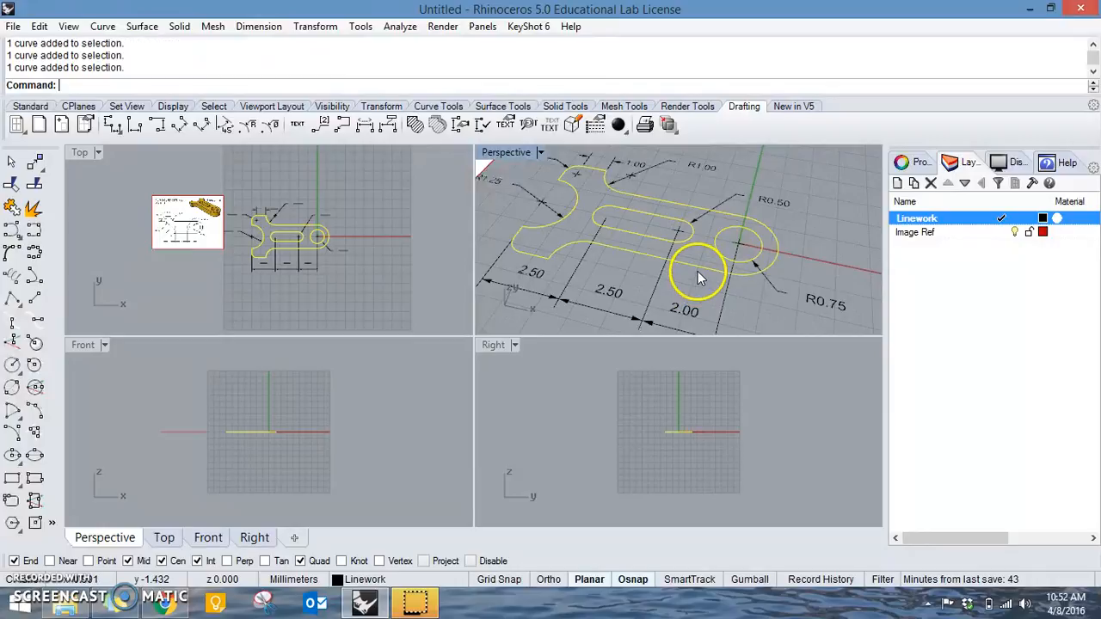
{"action": "left_click", "coordinate": [175, 27]}
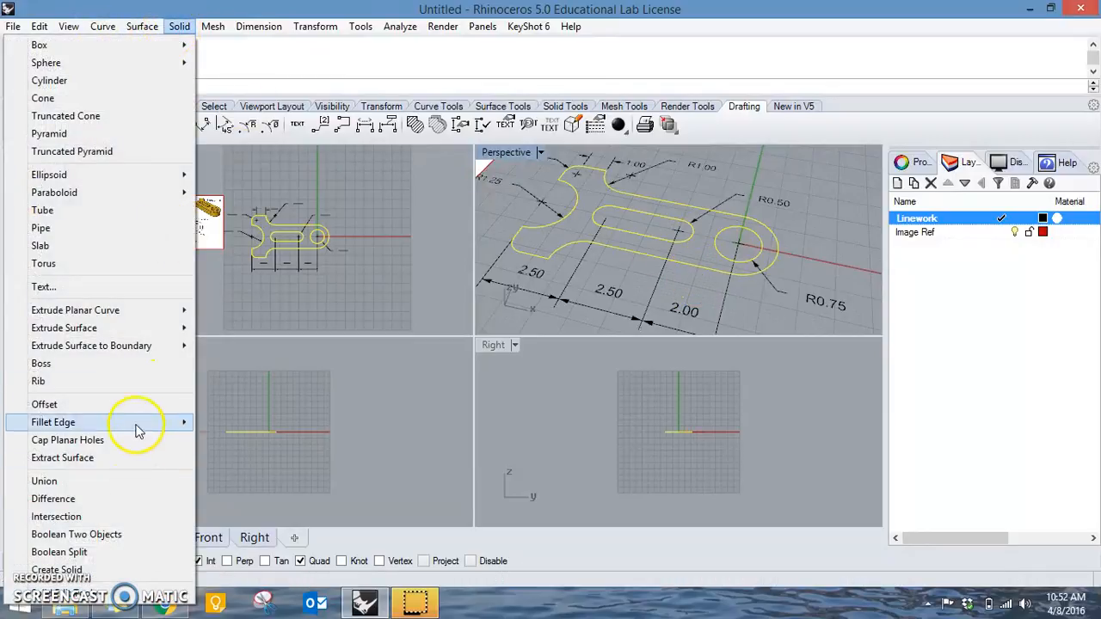
{"action": "mouse_move", "coordinate": [140, 308]}
{"action": "left_click", "coordinate": [230, 317]}
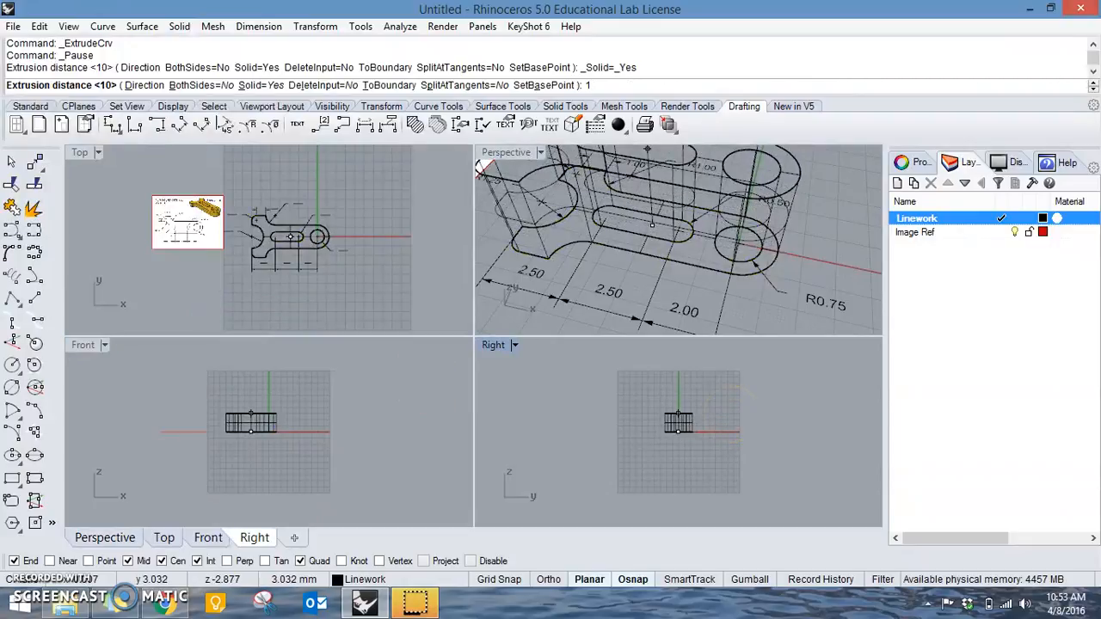
{"action": "key", "text": "Return"}
Set the Perspective view to Shaded display and maximize it to show the extruded bracket.
{"action": "left_click", "coordinate": [857, 235]}
{"action": "scroll", "coordinate": [834, 227], "scroll_direction": "down", "scroll_amount": 4}
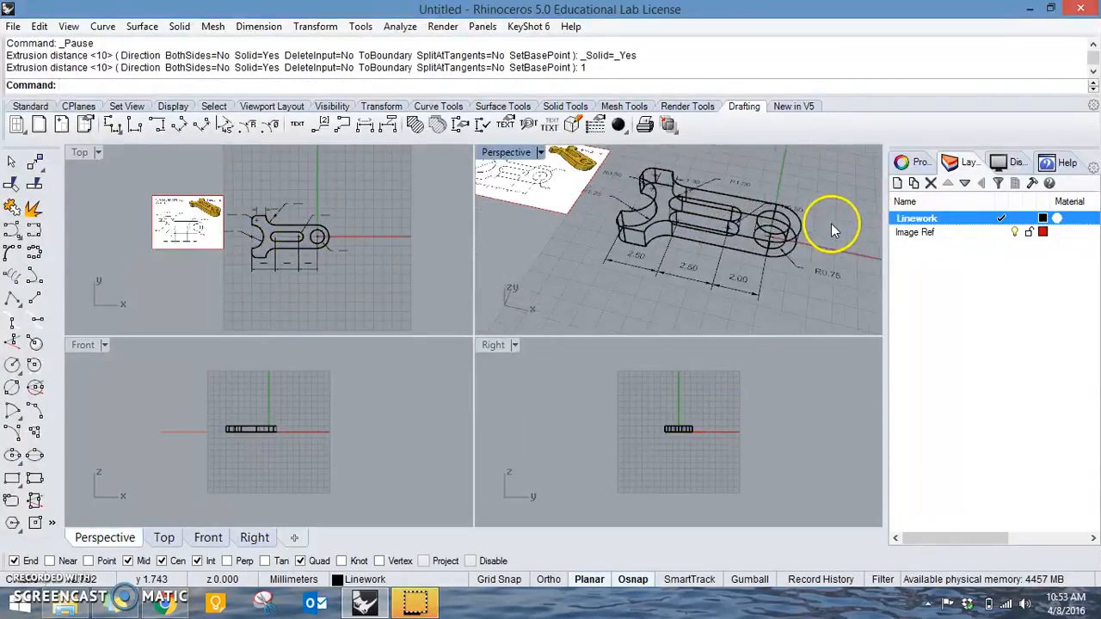
{"action": "right_click_drag", "start_coordinate": [710, 238], "coordinate": [568, 185]}
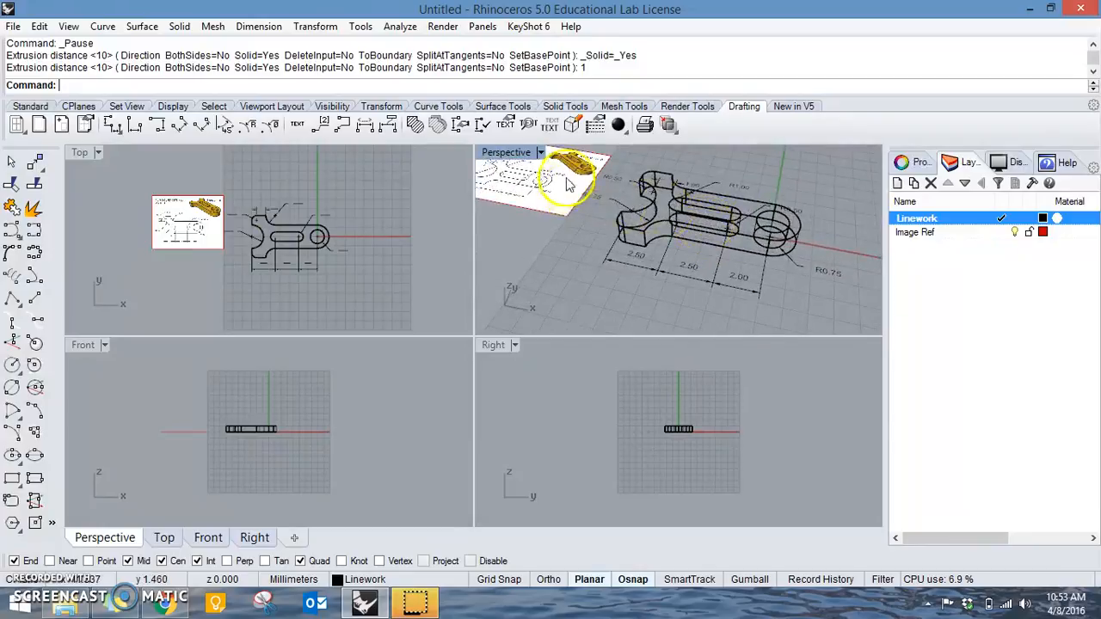
{"action": "left_click", "coordinate": [540, 153]}
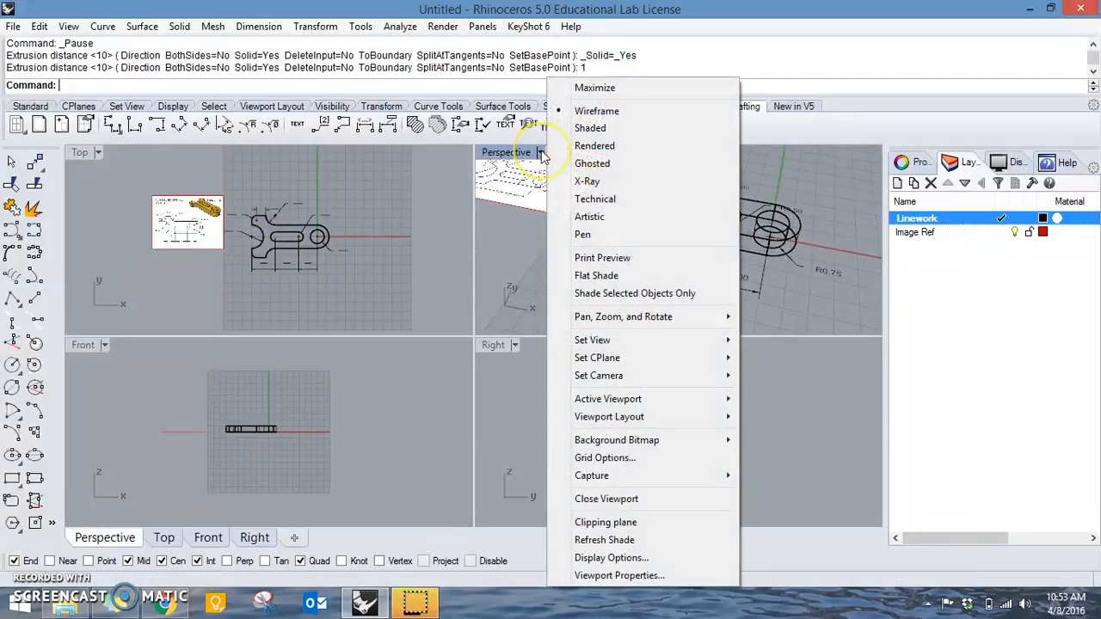
{"action": "left_click", "coordinate": [589, 128]}
{"action": "double_click", "coordinate": [507, 153]}
{"action": "right_click_drag", "start_coordinate": [533, 211], "coordinate": [484, 318]}
Hide the extruded solid and check the linework by selecting open curves with SelOpenCrv and closed curves with SelClosedCrv.
{"action": "left_click", "coordinate": [510, 328]}
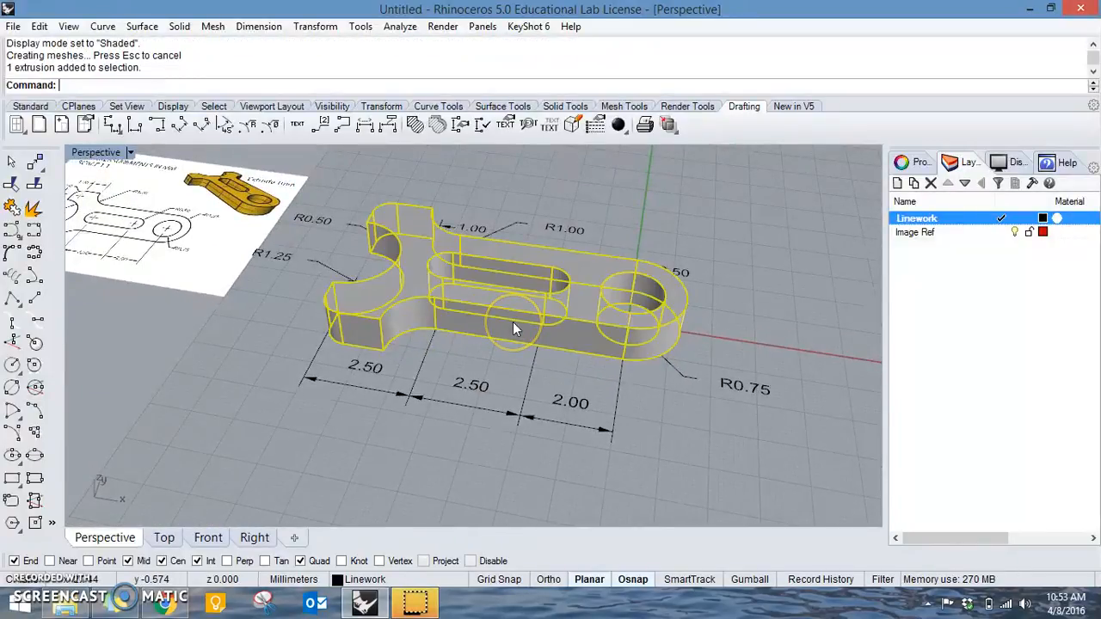
{"action": "key", "text": "ctrl+h"}
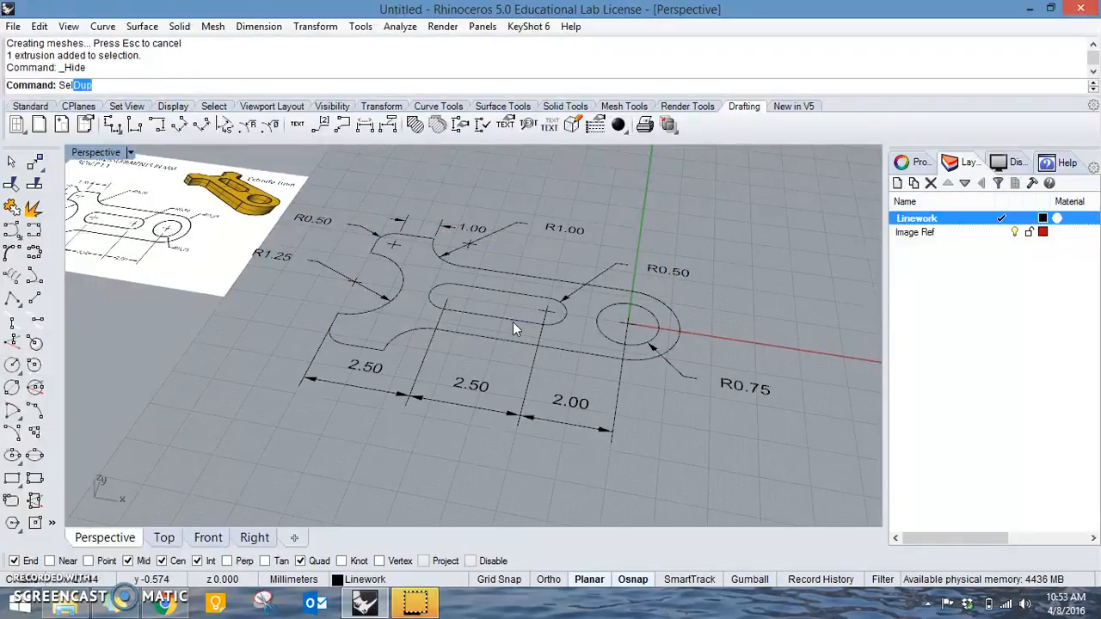
{"action": "type", "text": "Open"}
{"action": "key", "text": "Return"}
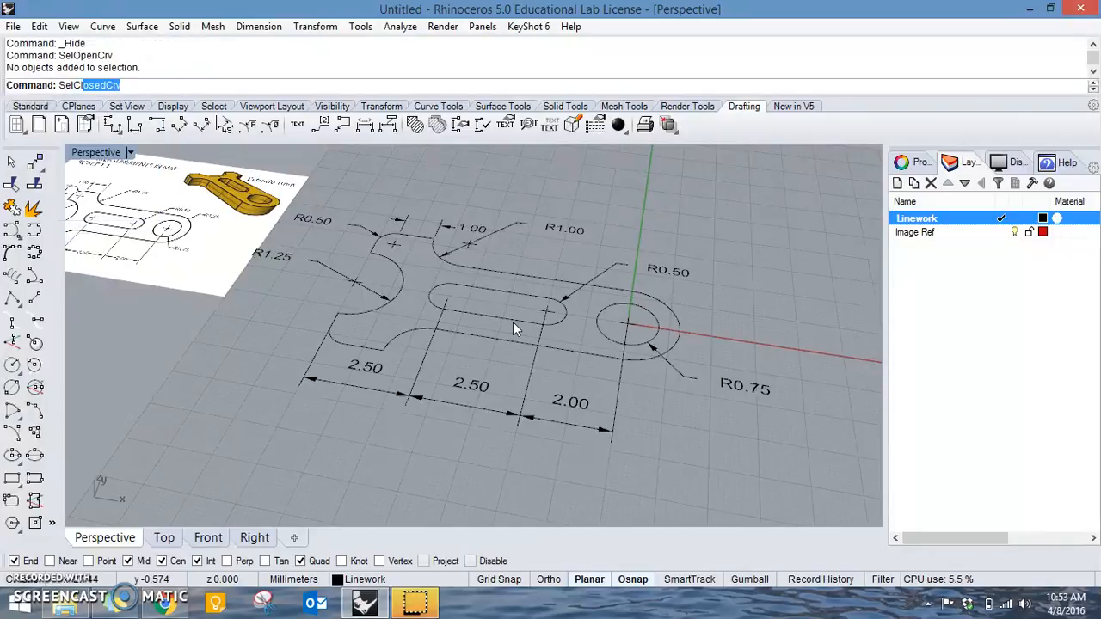
{"action": "key", "text": "Return"}
{"action": "left_click", "coordinate": [482, 337]}
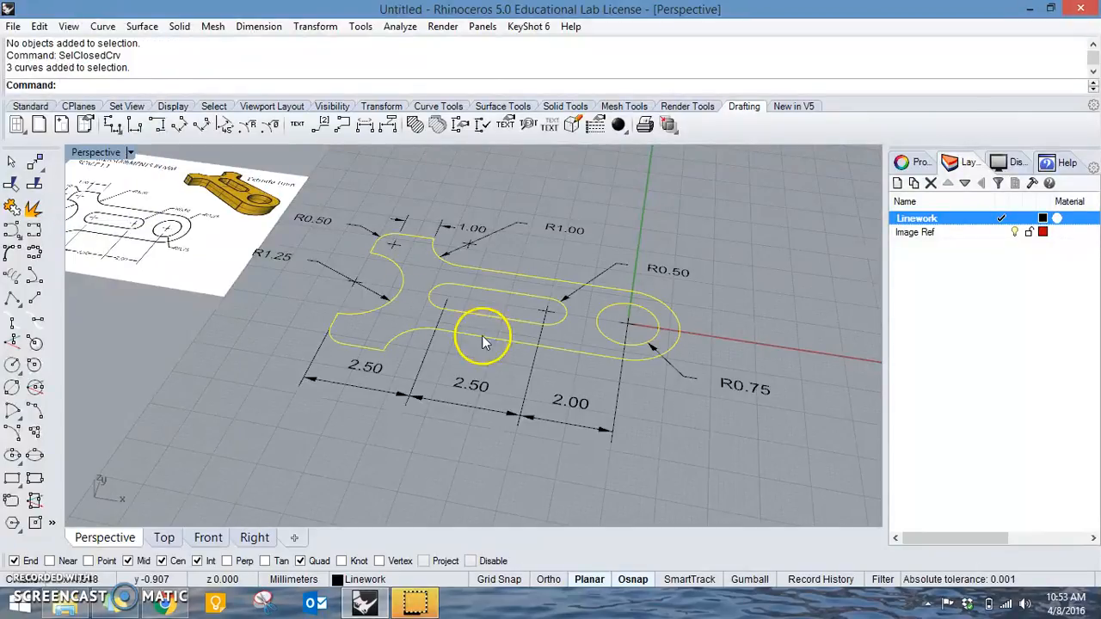
{"action": "left_click", "coordinate": [768, 462]}
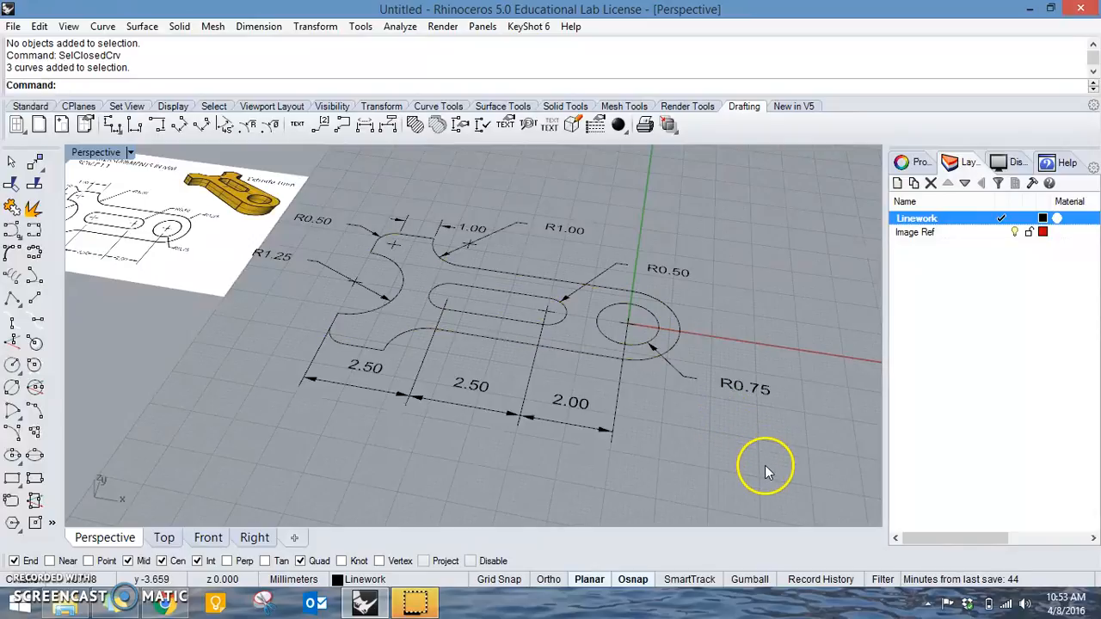
Bring back the hidden bracket solid with ShowSelected.
{"action": "key", "text": "ctrl+shift+h"}
{"action": "left_click", "coordinate": [581, 304]}
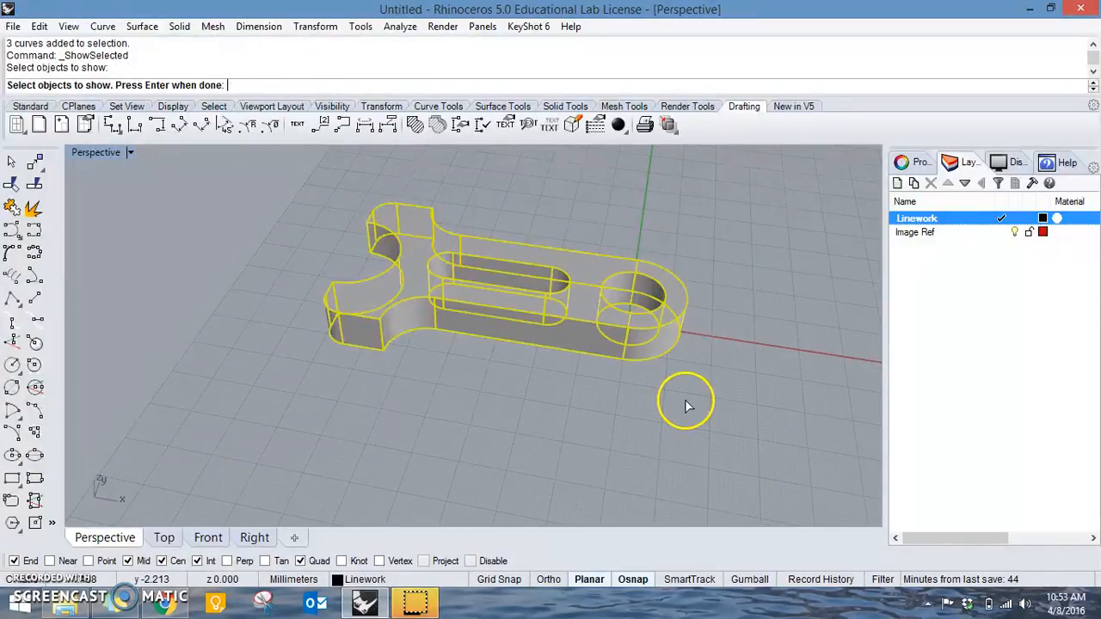
{"action": "key", "text": "Return"}
Run Edge Analysis on the bracket solid for naked edges, inspect it from several angles and close the analysis.
{"action": "left_click", "coordinate": [582, 306]}
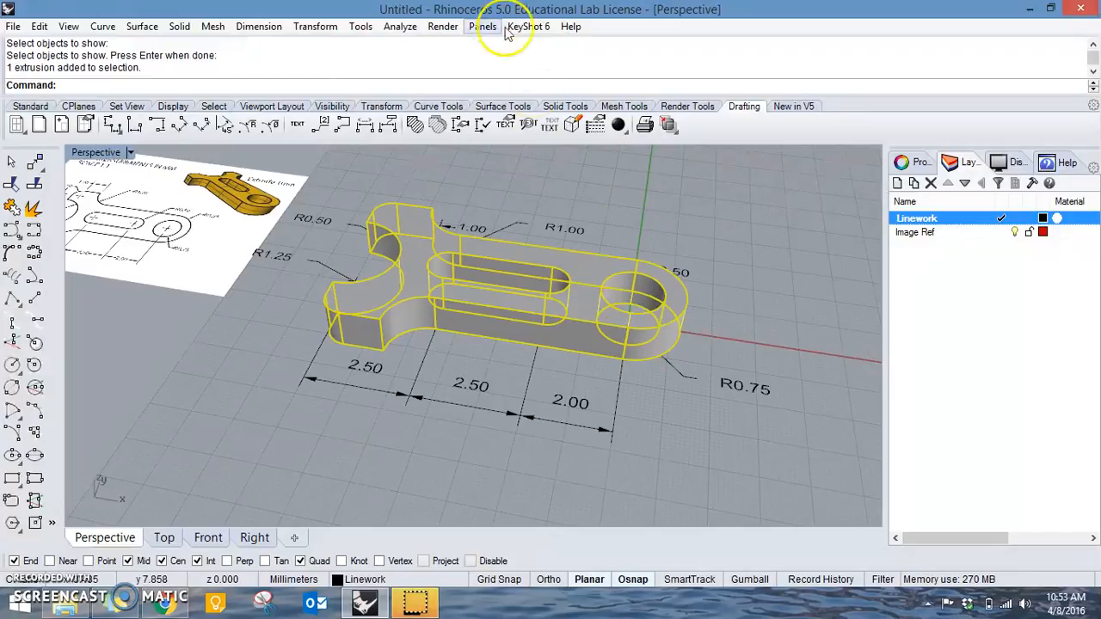
{"action": "left_click", "coordinate": [398, 25]}
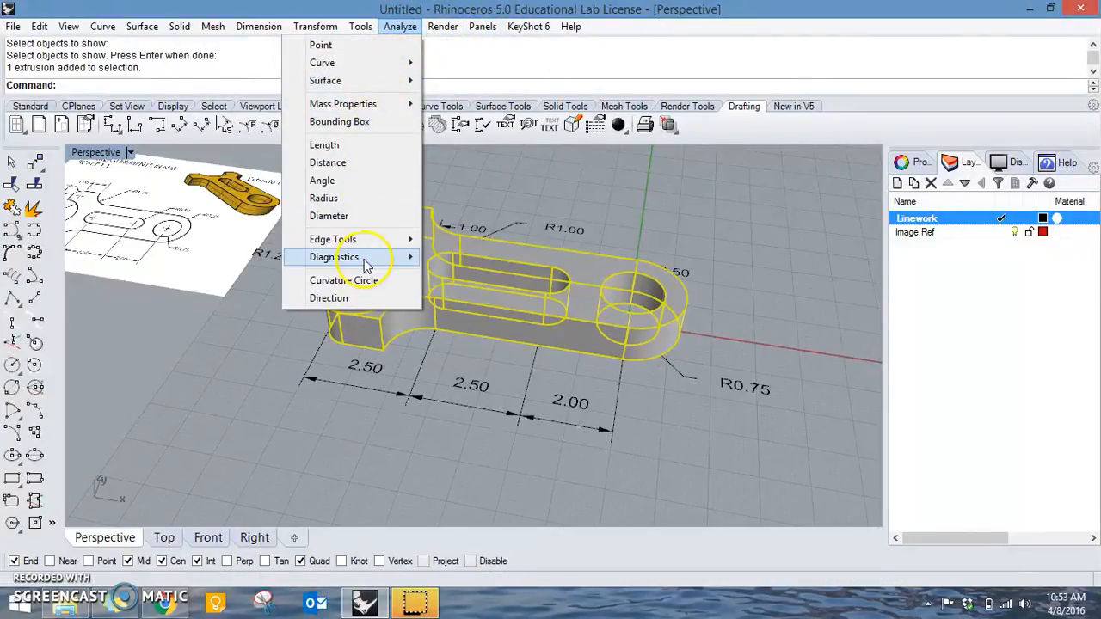
{"action": "mouse_move", "coordinate": [365, 249]}
{"action": "left_click", "coordinate": [258, 239]}
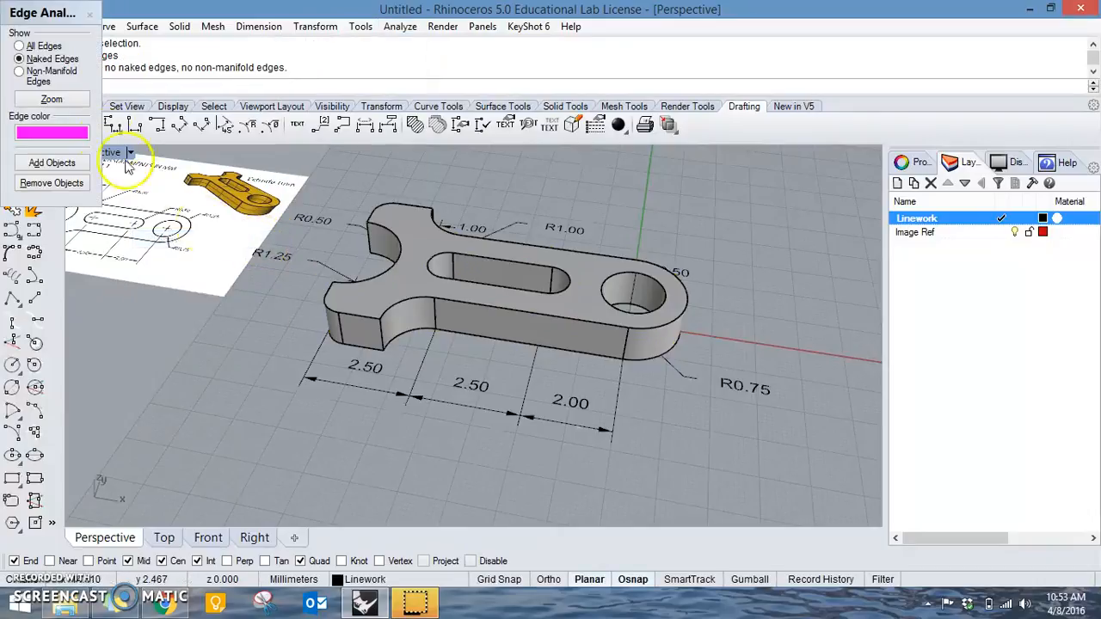
{"action": "left_click", "coordinate": [28, 60]}
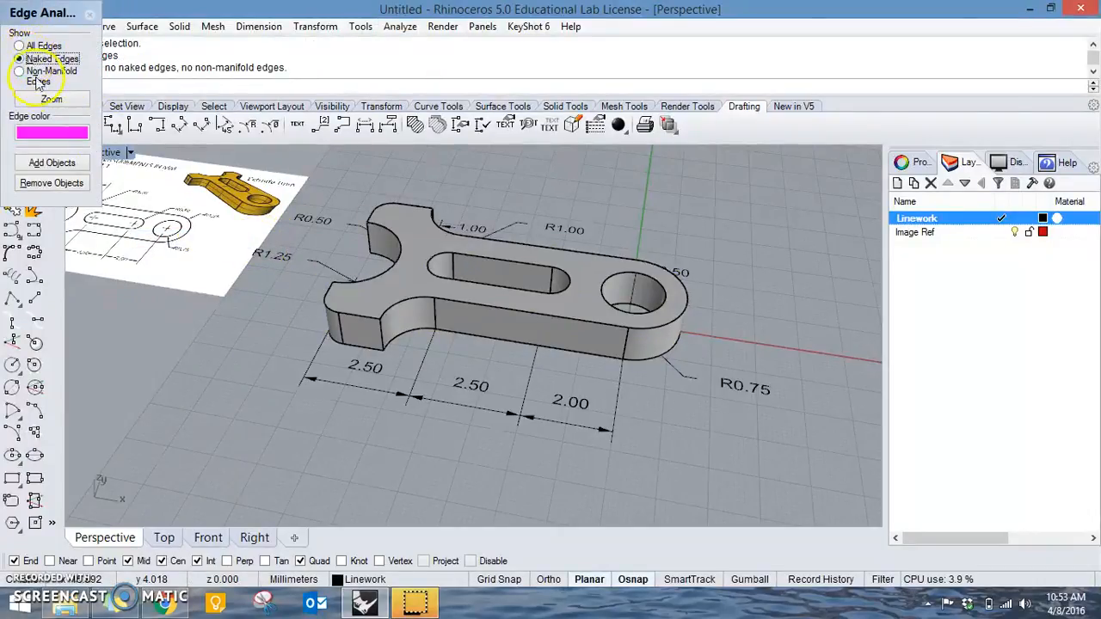
{"action": "left_click", "coordinate": [52, 99]}
{"action": "right_click_drag", "start_coordinate": [335, 342], "coordinate": [559, 344]}
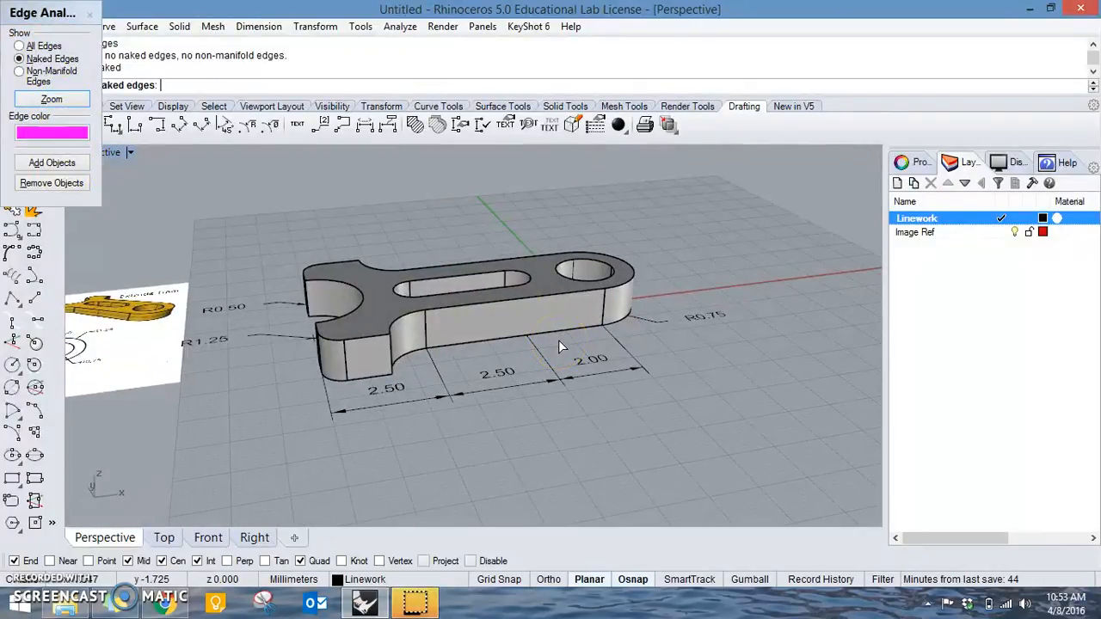
{"action": "right_click_drag", "start_coordinate": [621, 300], "coordinate": [450, 301]}
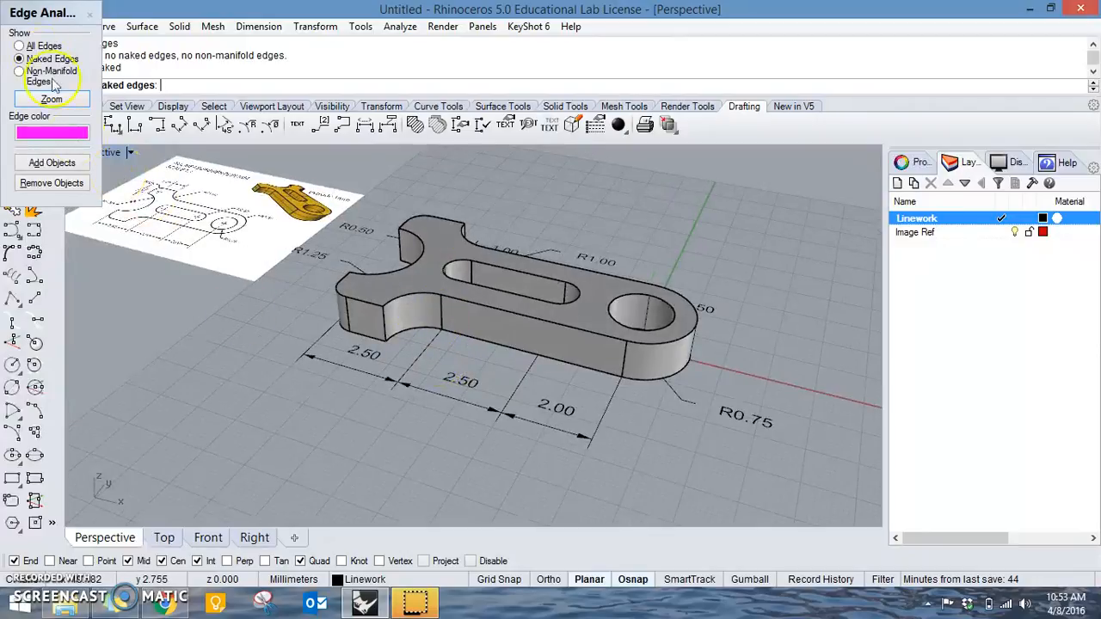
{"action": "left_click", "coordinate": [89, 16]}
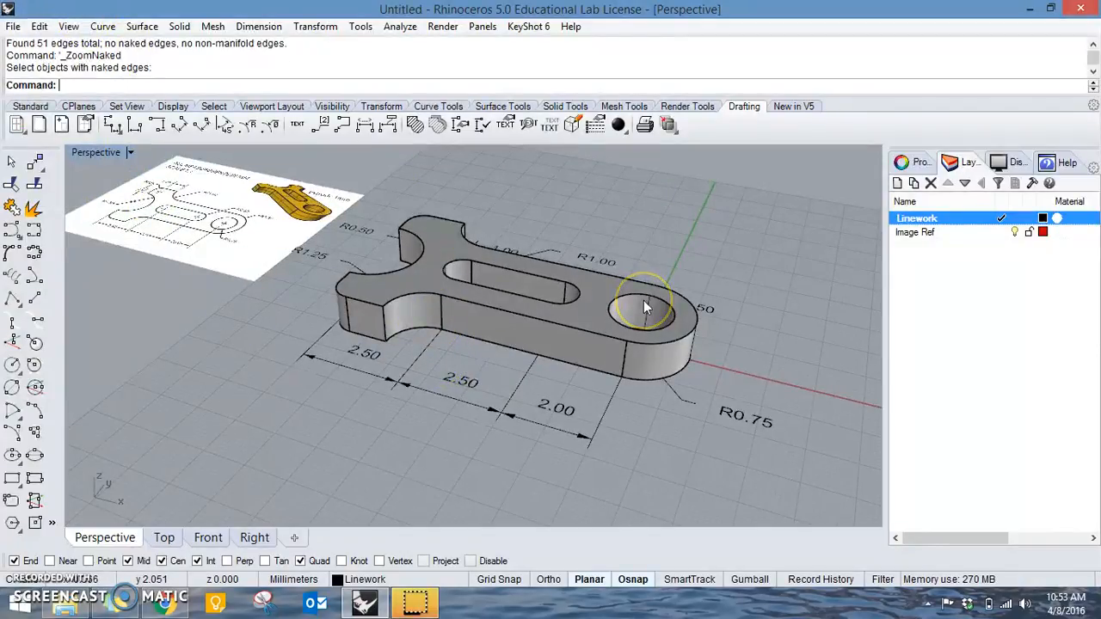